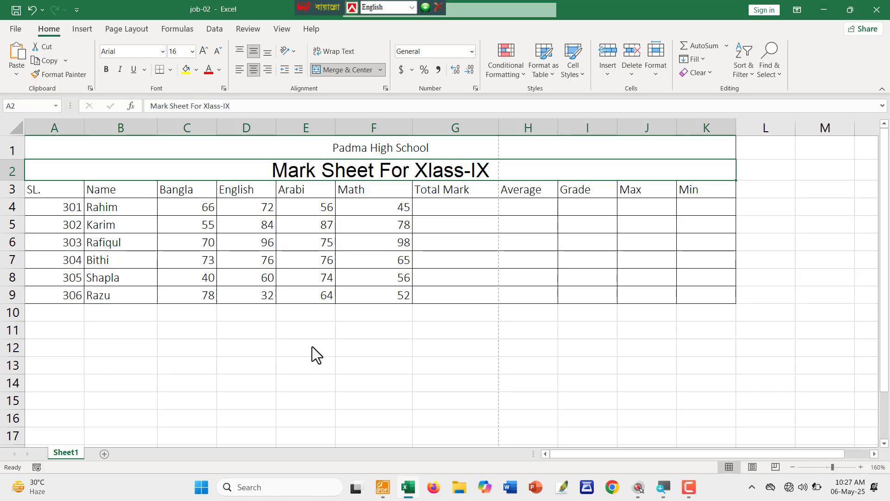
Set the A3:K9 table to Tahoma, size 11.
left_click(323, 379)
mouse_move(54, 194)
left_mouse_down()
mouse_move(675, 310)
mouse_move(698, 297)
left_mouse_up()
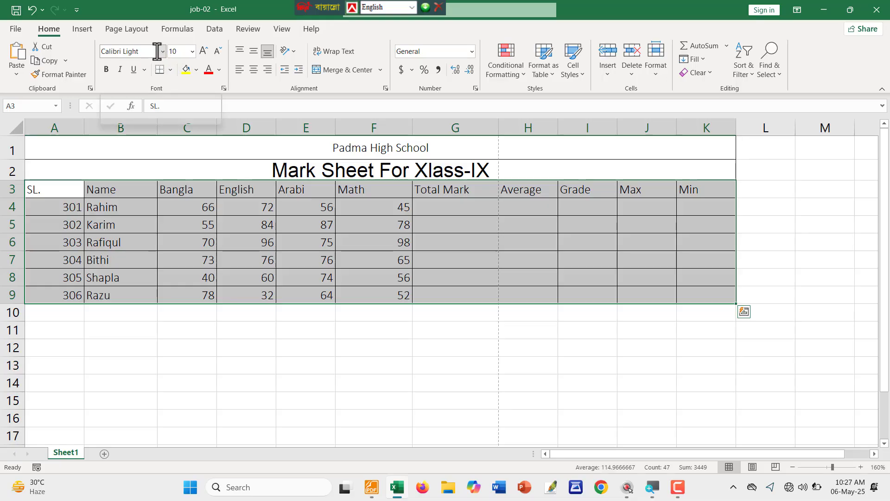
left_click(127, 52)
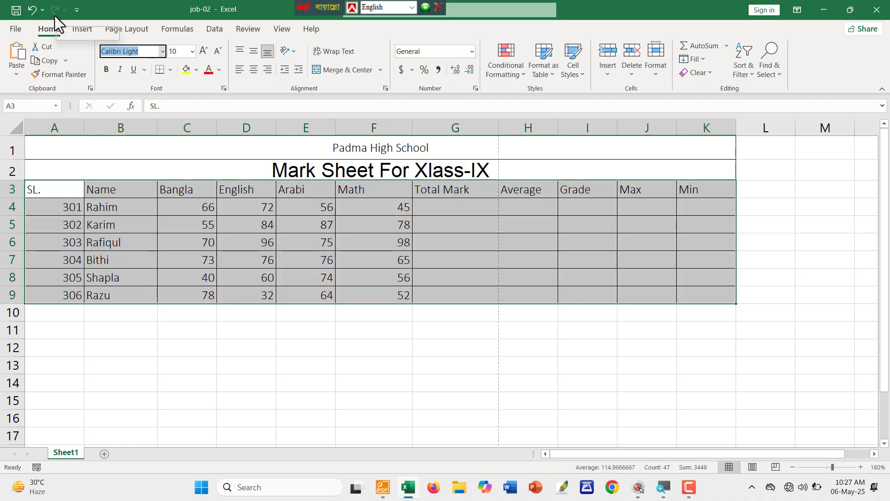
type("t")
key("Return")
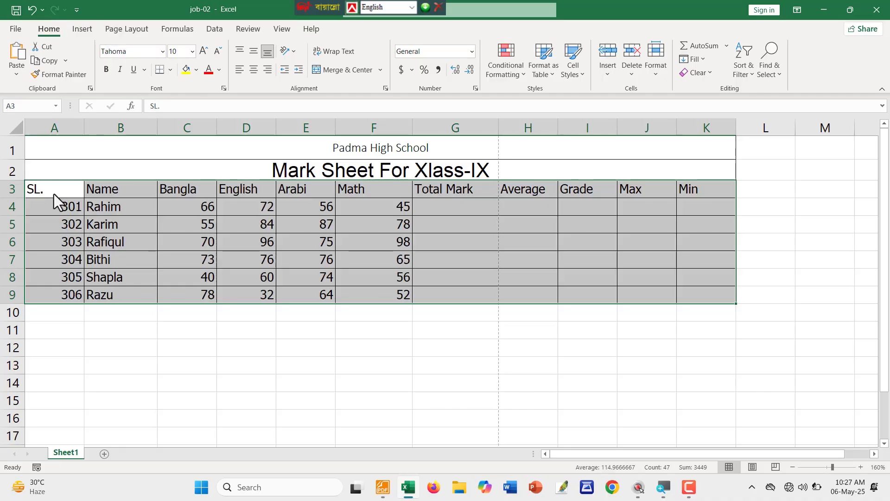
left_click(191, 55)
left_click(178, 107)
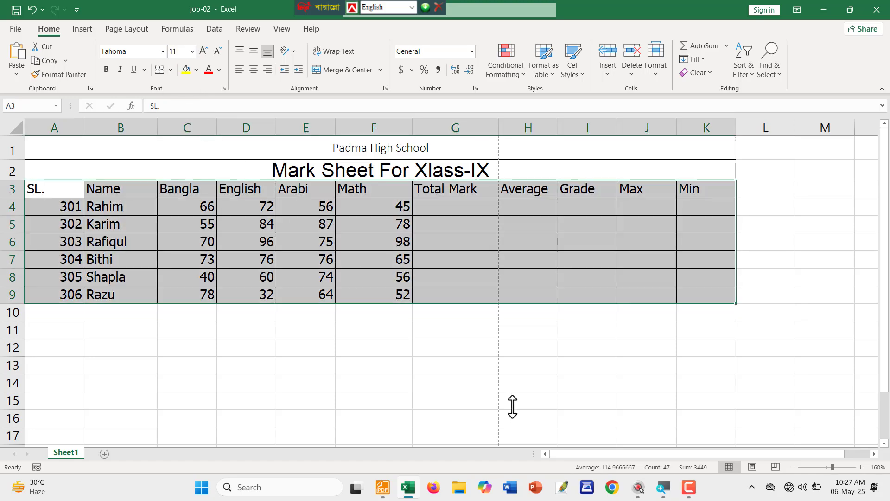
left_click(516, 435)
Change the 'Padma High School' heading in A1 to Tahoma.
left_click(360, 147)
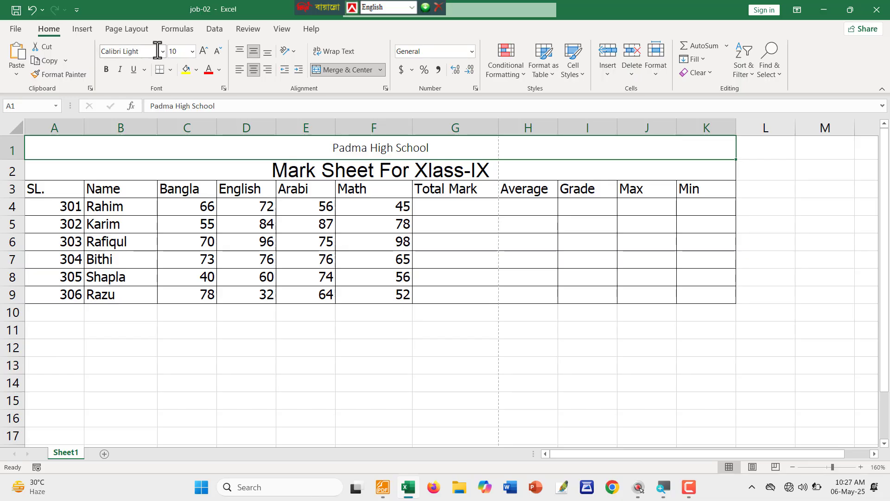
left_click(153, 52)
type("Tahoma")
key("Return")
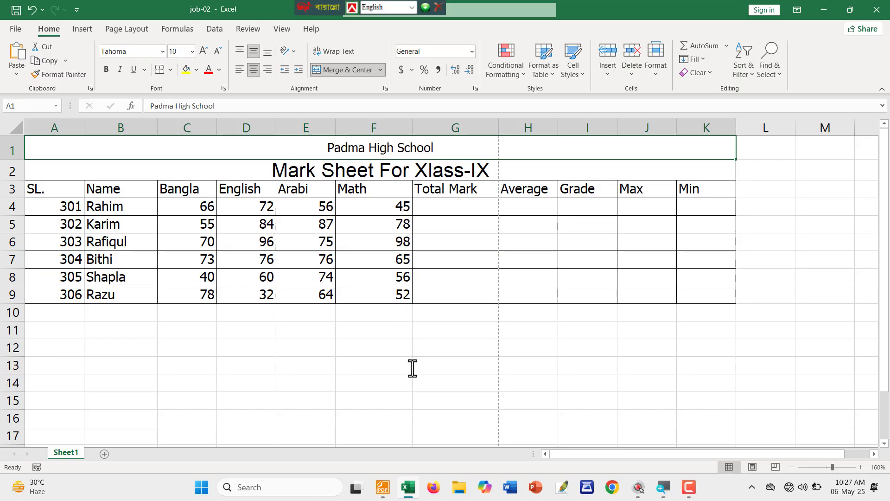
left_click(409, 367)
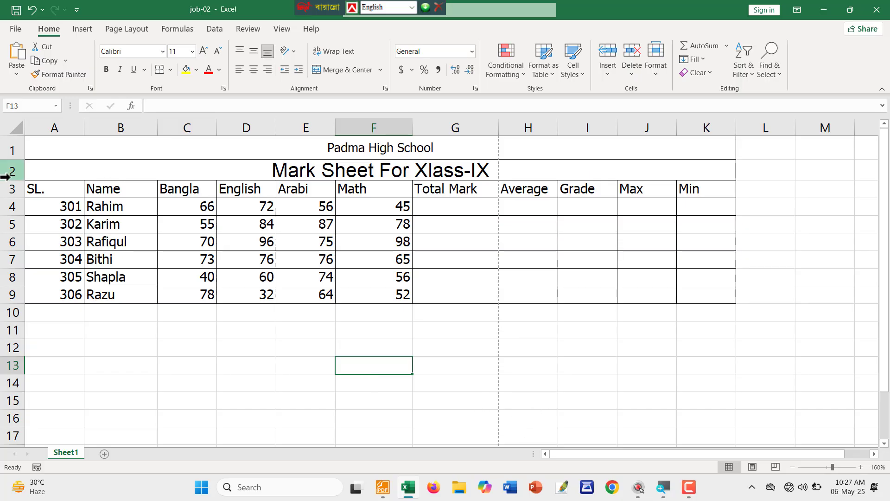
Make row 2 slightly taller and narrow column A to fit the serial numbers.
left_click_drag(12, 180, 12, 183)
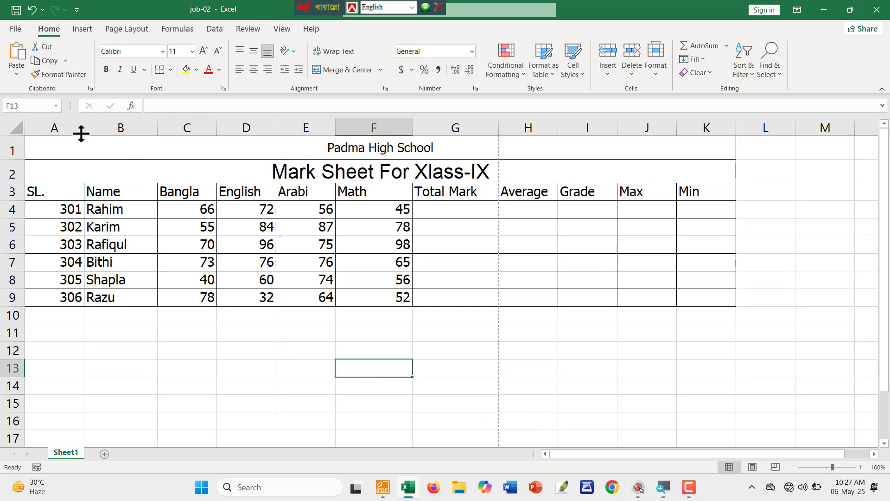
mouse_move(82, 130)
left_mouse_down()
mouse_move(100, 130)
mouse_move(68, 129)
left_mouse_up()
left_click(433, 406)
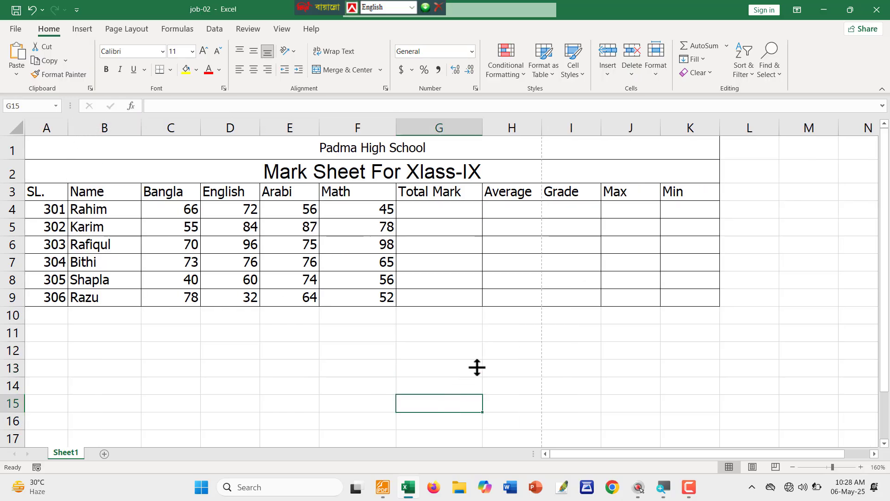
Save the workbook, then underline the Cell Formatting and Calculation lines in red in the PDF.
key("ctrl+s")
key("alt+Tab")
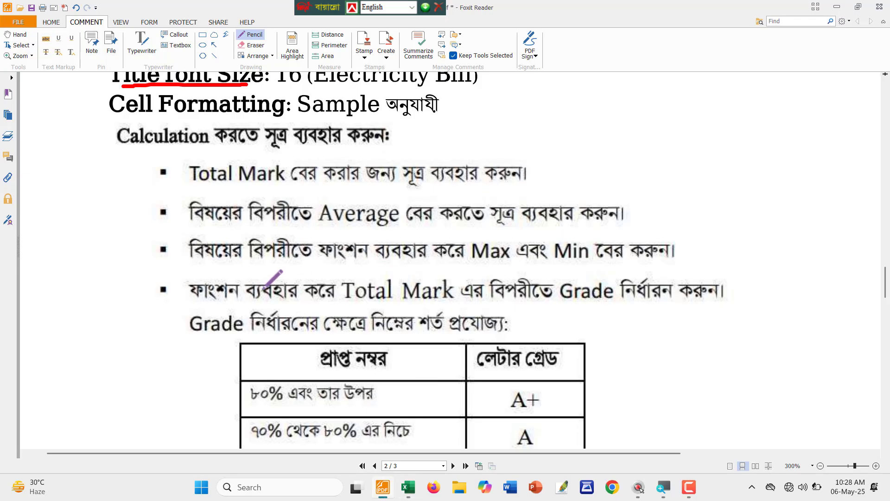
scroll(155, 173, "up", 3)
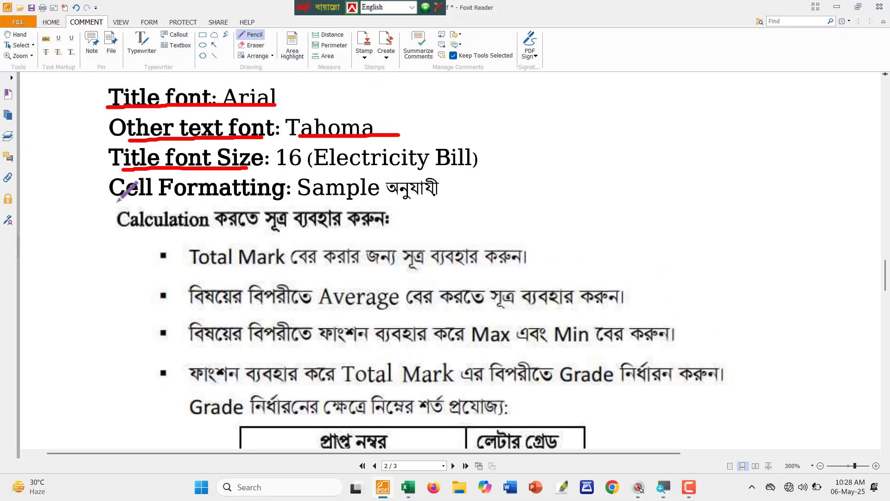
left_click_drag(117, 201, 438, 203)
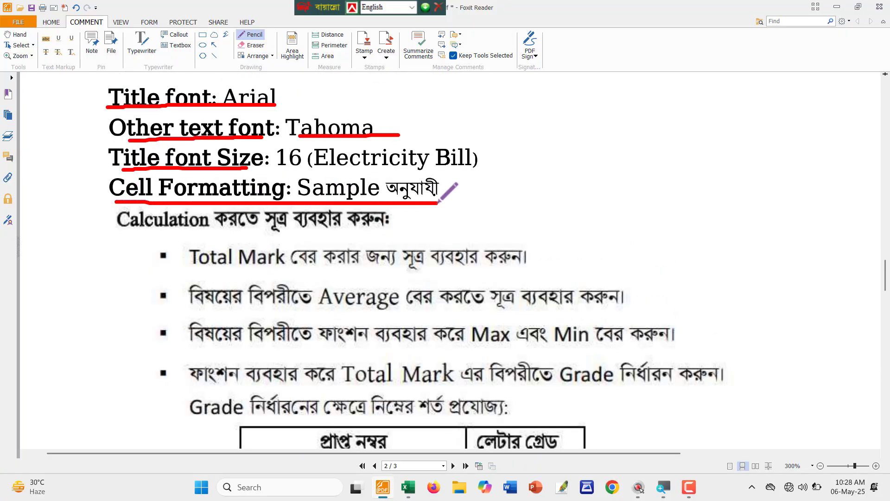
scroll(438, 202, "down", 3)
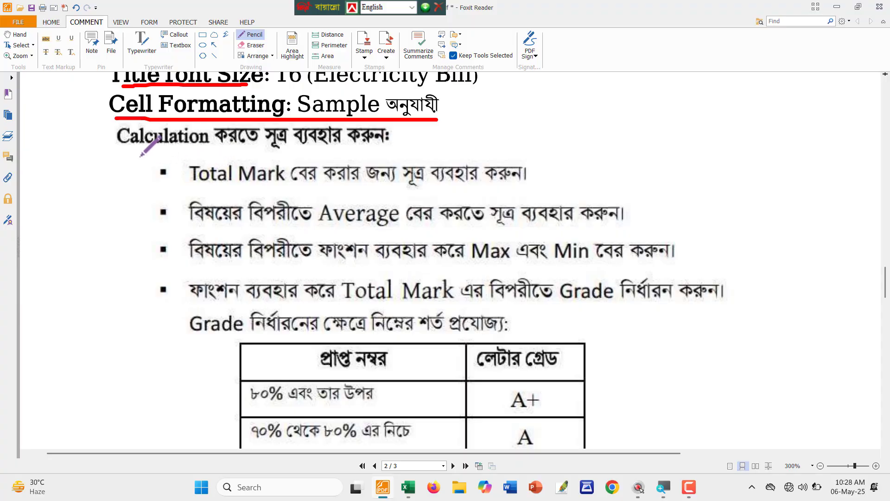
left_click_drag(123, 148, 393, 148)
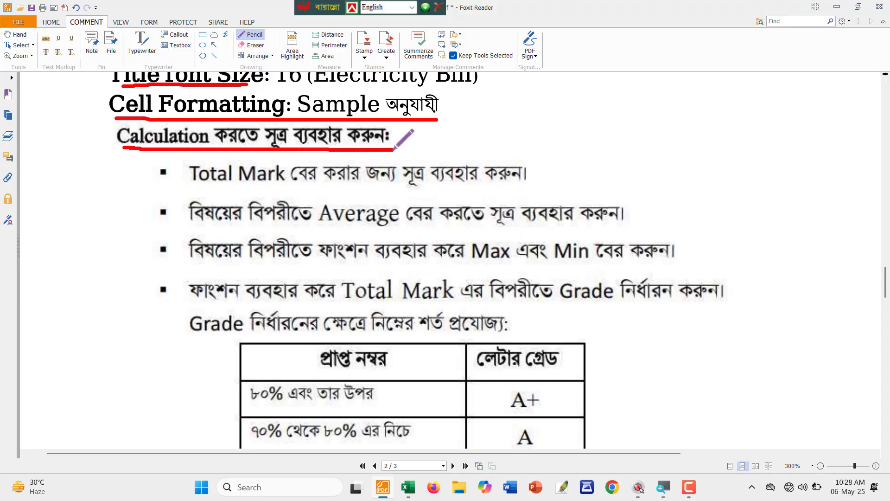
key("alt+Tab")
left_click(359, 369)
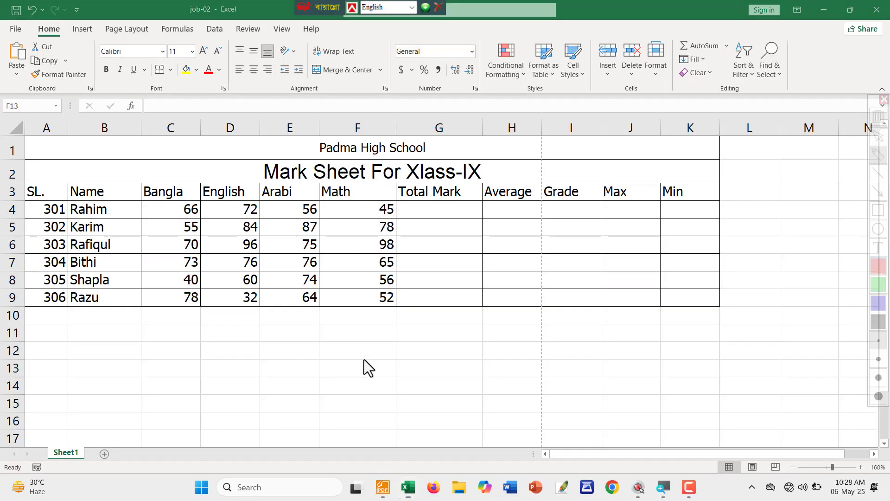
Outline the Total Mark, Average, Grade, Max and Min columns in red, then clear the outlines.
left_click_drag(399, 179, 477, 311)
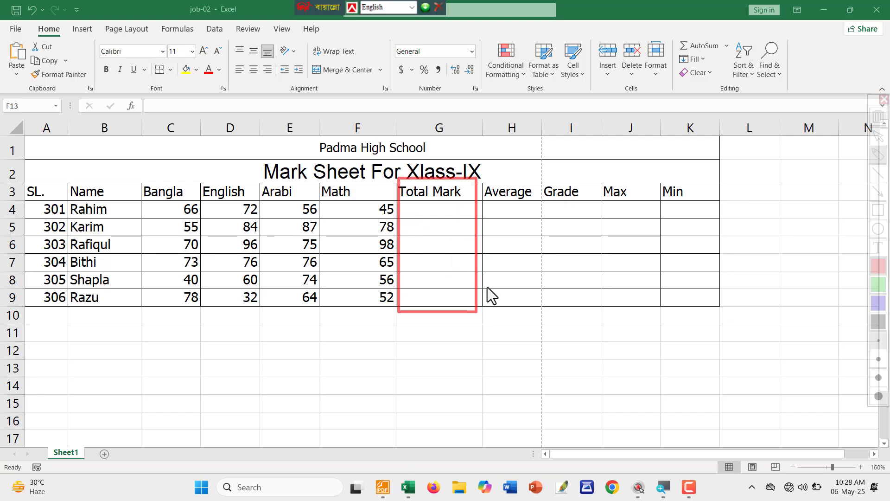
left_click_drag(487, 179, 537, 323)
left_click_drag(559, 180, 601, 309)
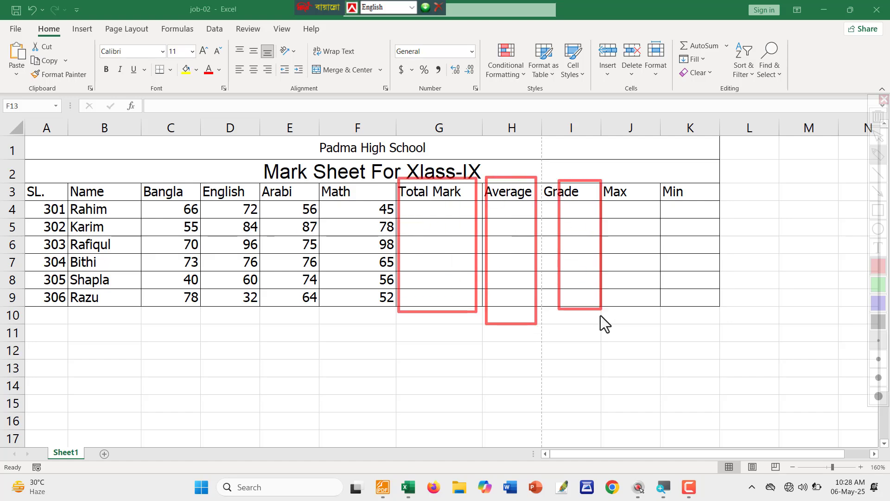
left_click_drag(616, 171, 641, 313)
left_click_drag(667, 179, 711, 313)
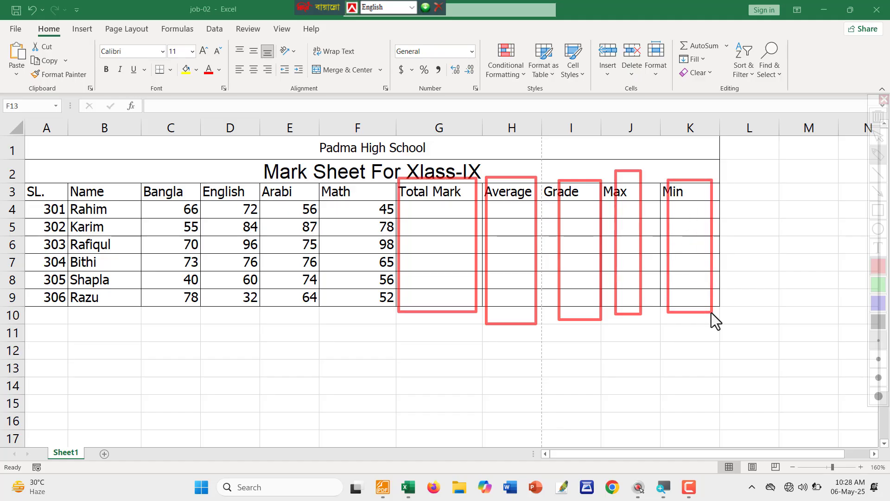
key("Escape")
key("alt+Tab")
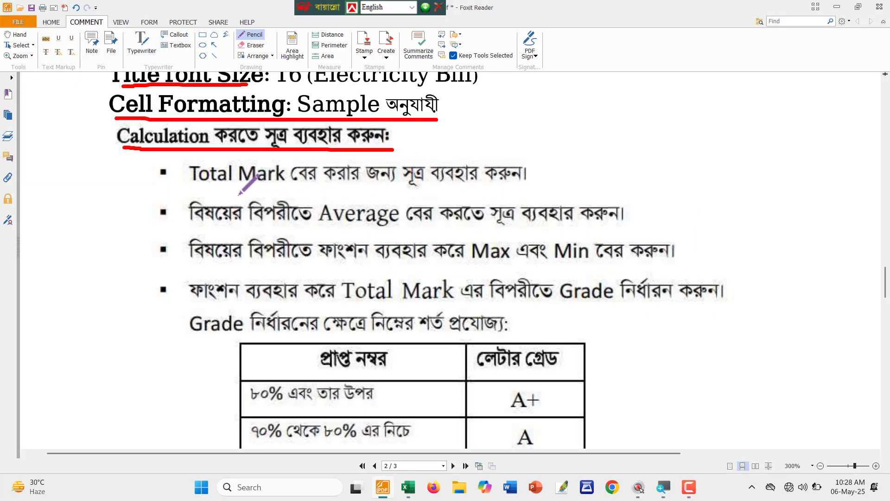
Draw a red underline under the 'Total Mark' instruction in the PDF.
scroll(236, 192, "down", 3)
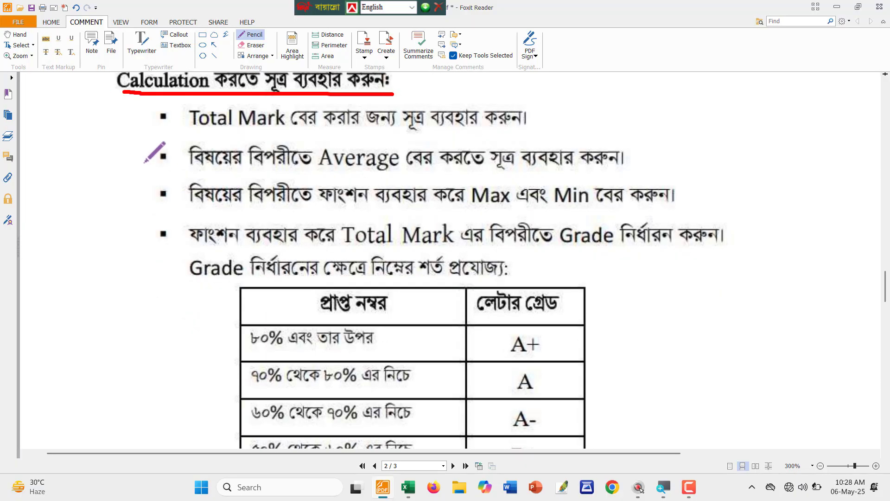
scroll(144, 163, "up", 1)
scroll(294, 199, "down", 1, "ctrl")
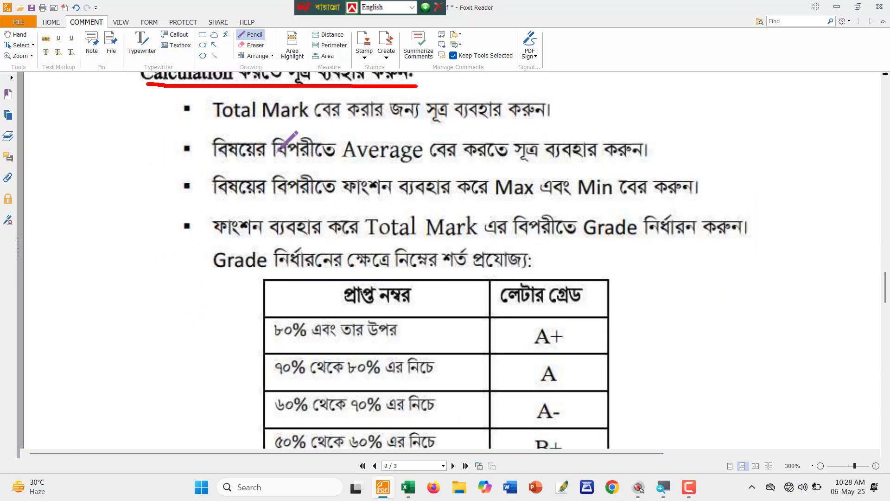
scroll(297, 211, "up", 1)
scroll(232, 180, "up", 1)
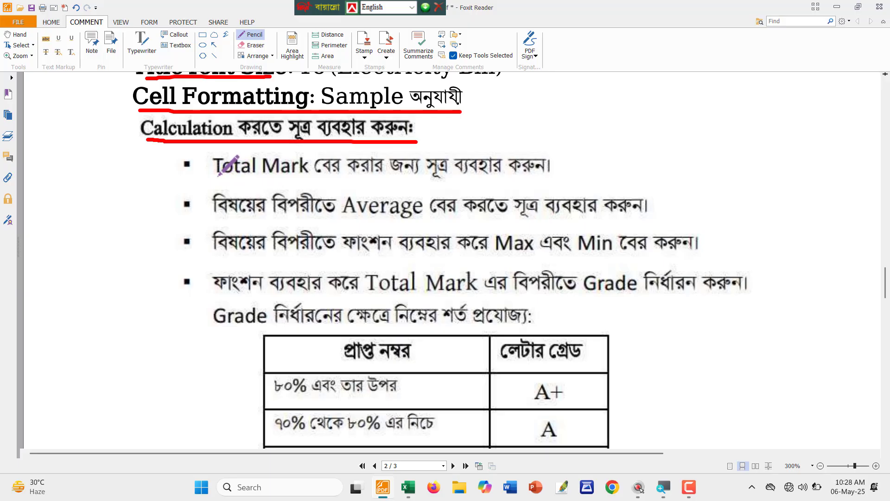
left_click_drag(215, 176, 562, 177)
Annotate Rahim's four subject marks with a red outline and an arrow into G4.
key("alt+Tab")
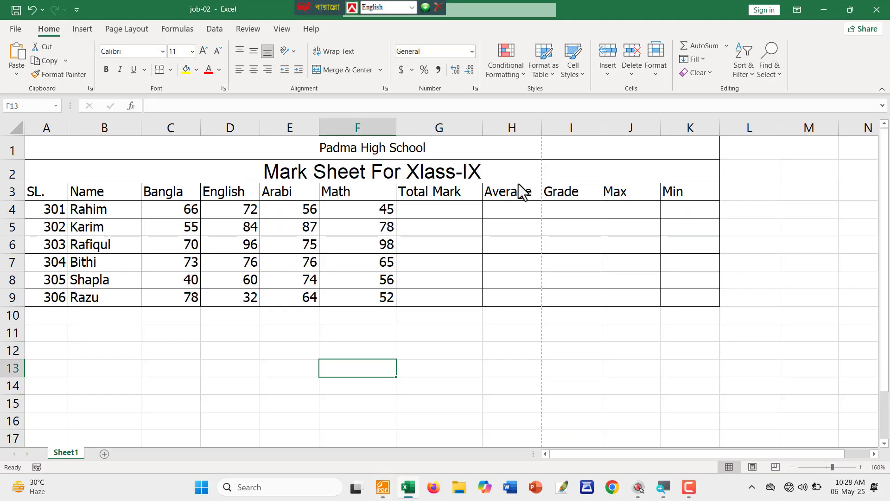
left_click(439, 209)
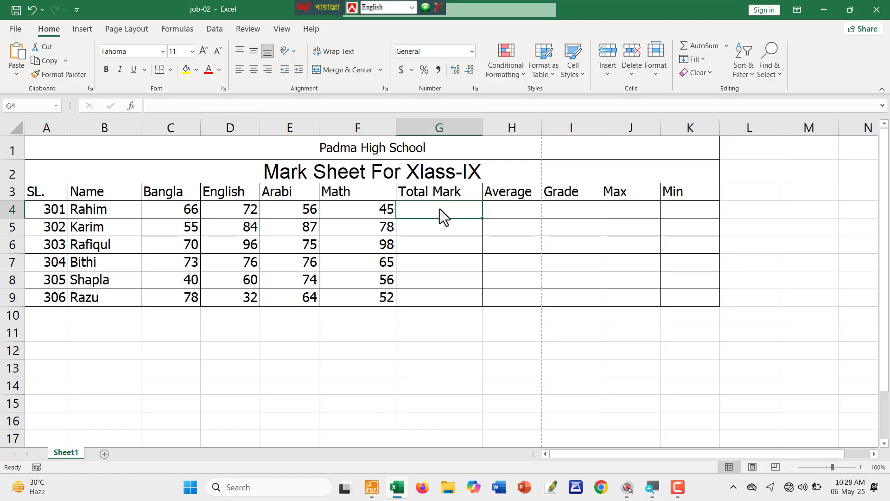
key("ctrl+shift+d")
mouse_move(133, 196)
left_mouse_down()
mouse_move(408, 222)
mouse_move(394, 218)
mouse_move(419, 205)
left_mouse_up()
key("a")
key("Escape")
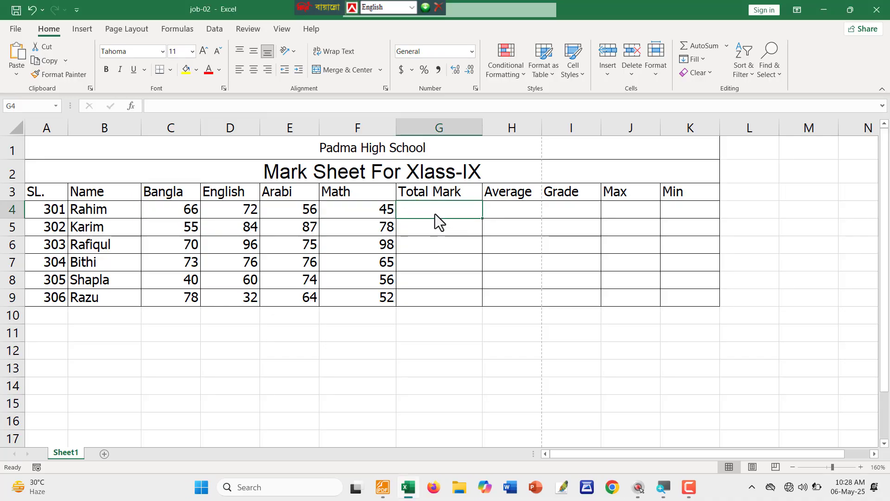
Enter =SUM(C4:F4) in G4, giving Rahim's total of 239.
type("=SUM(")
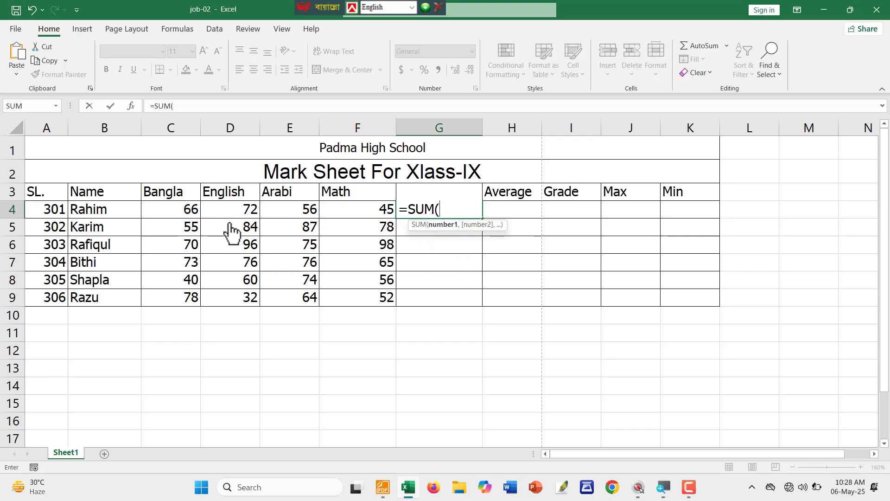
left_click_drag(167, 214, 362, 218)
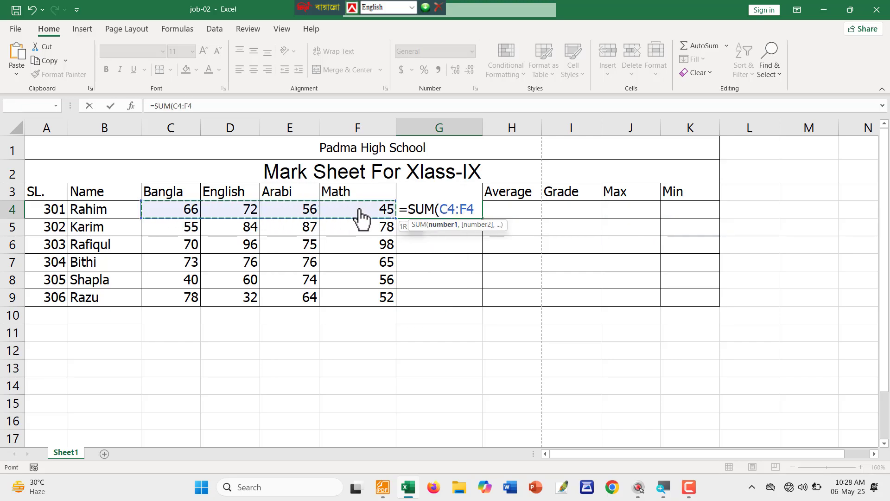
type(")")
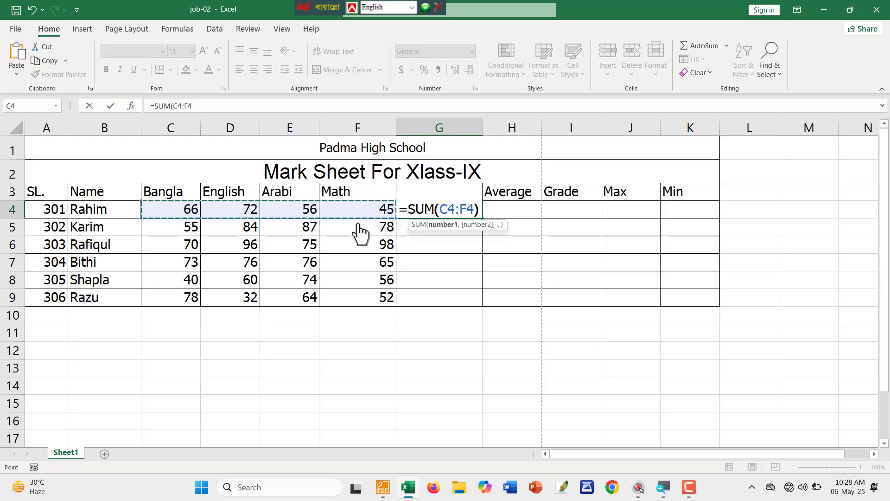
key("Return")
Fill the SUM formula down to G9 and highlight the totals in red.
left_click_drag(433, 229, 457, 302)
key("ctrl+d")
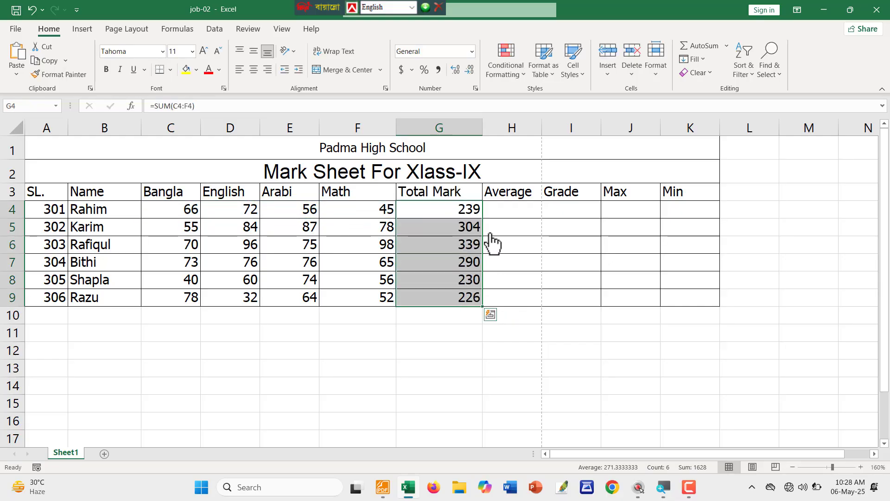
key("ctrl+2")
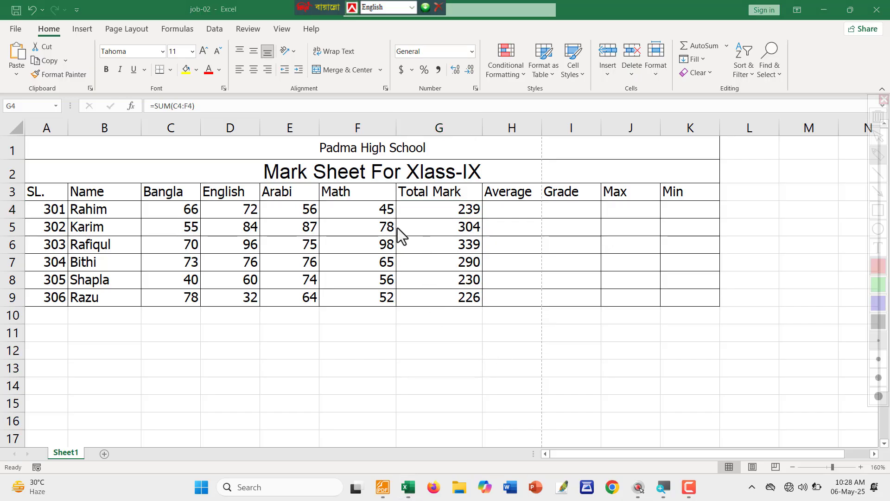
mouse_move(408, 199)
left_mouse_down()
mouse_move(494, 324)
mouse_move(483, 317)
left_mouse_up()
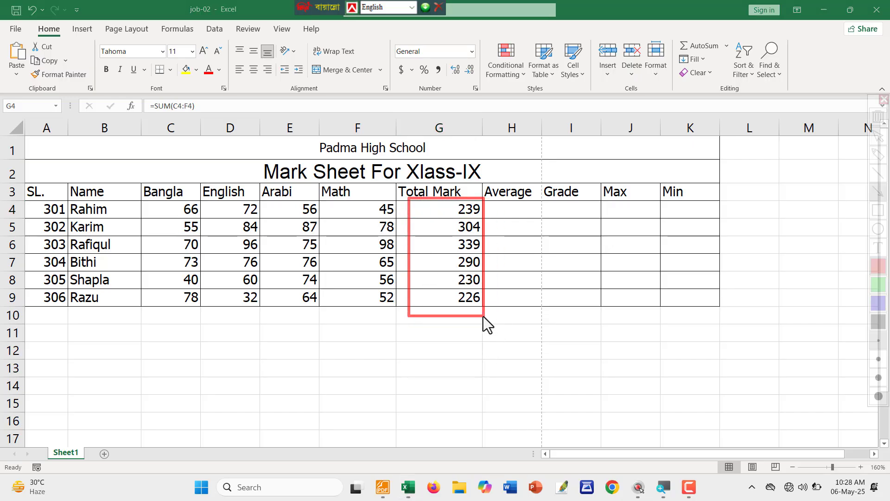
left_click_drag(416, 235, 456, 233)
key("ctrl+2")
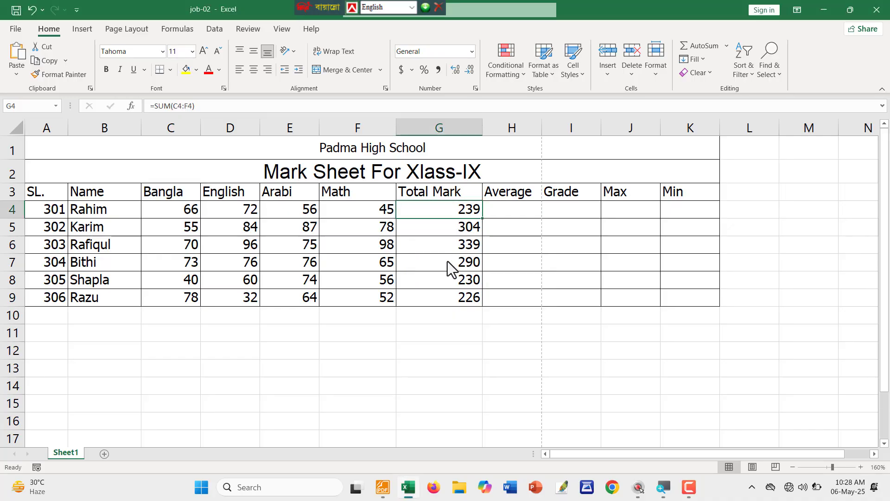
left_click(453, 345)
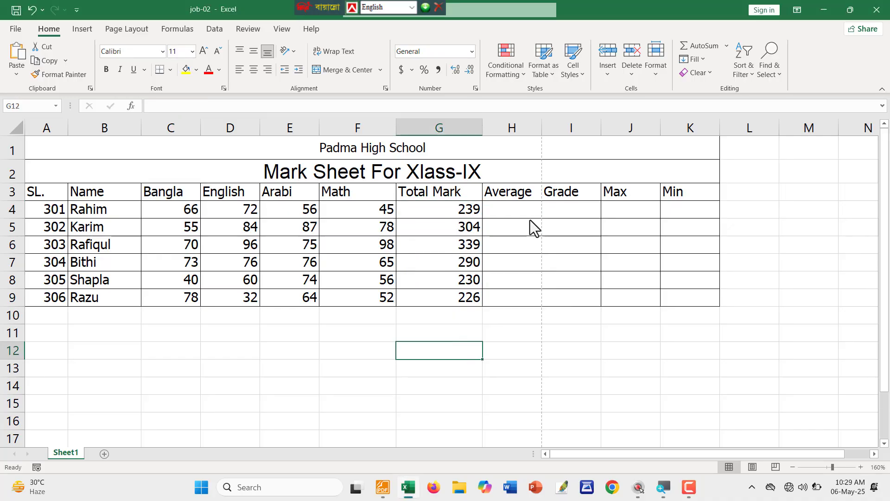
Underline the averages bullet in the PDF and outline Rahim's subject marks in red.
key("alt+Tab")
left_click_drag(215, 225, 658, 215)
key("alt+Tab")
left_click(511, 212)
key("ctrl+alt+g")
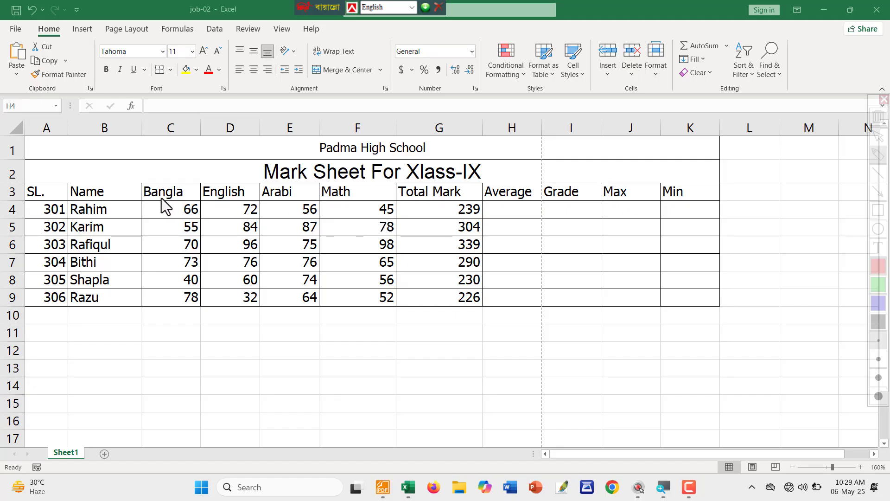
mouse_move(142, 201)
left_mouse_down()
mouse_move(319, 225)
mouse_move(397, 224)
mouse_move(488, 182)
mouse_move(500, 204)
left_mouse_up()
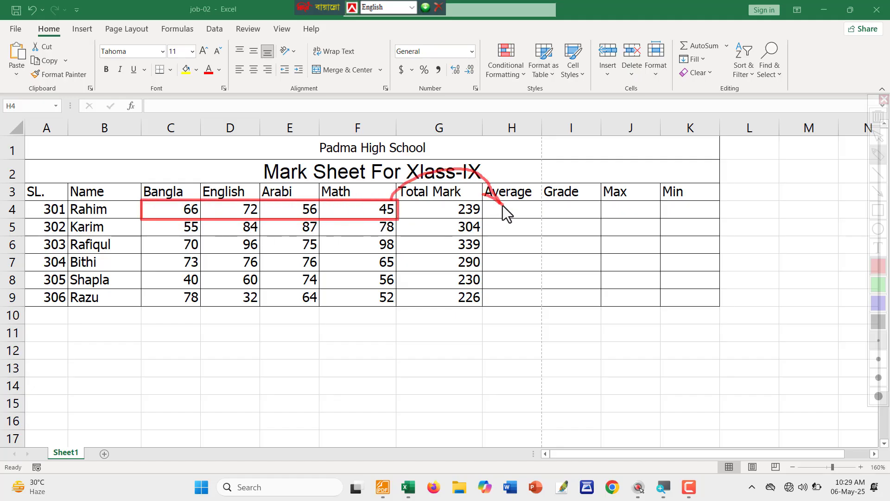
key("ctrl+alt+g")
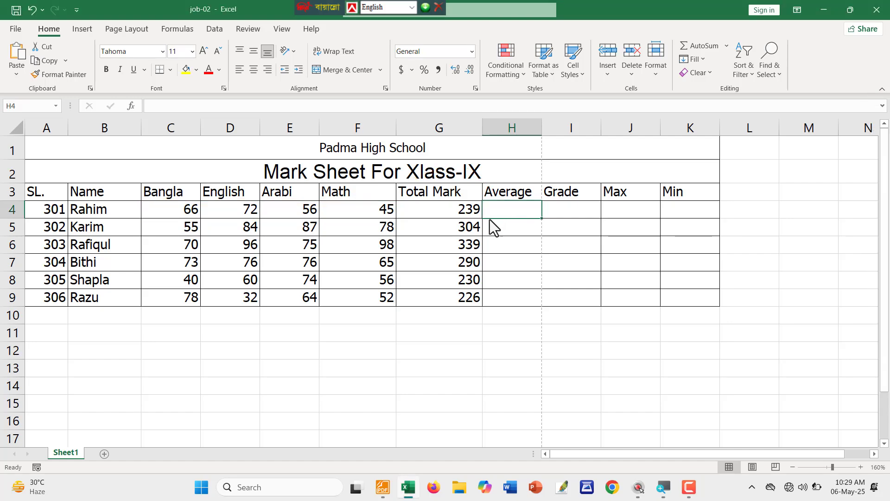
Enter =AVERAGE(C4:F4) in H4 for Rahim's average of 59.75.
type("=a")
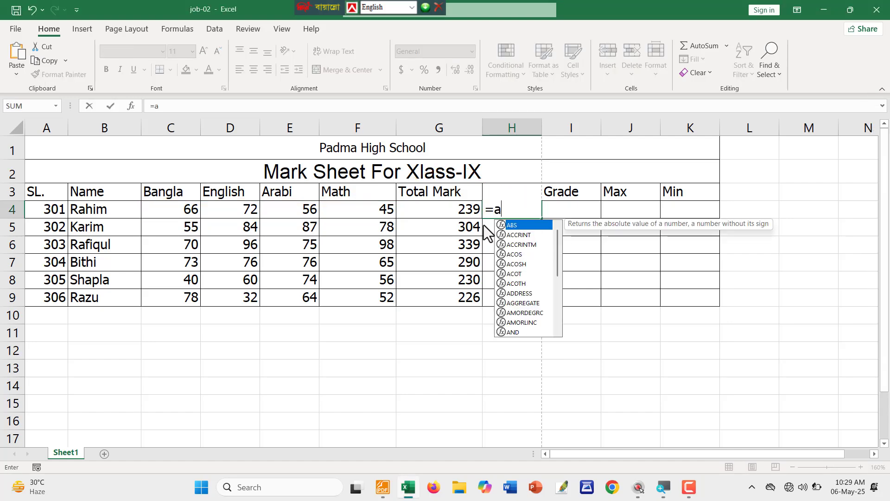
type("v")
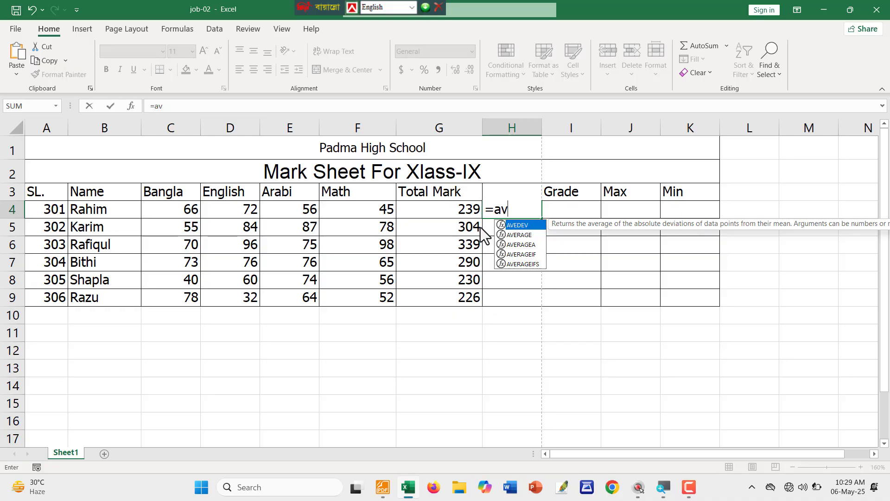
key("Down")
key("Tab")
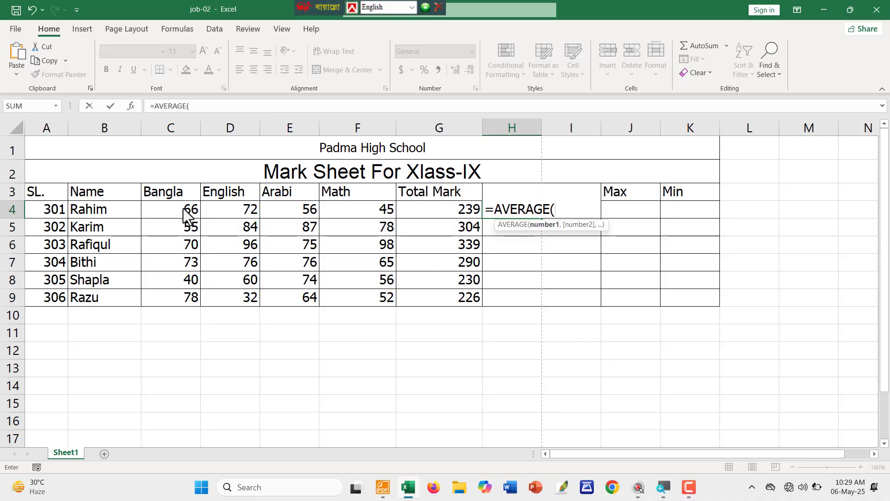
left_click(167, 215)
left_click_drag(168, 214, 345, 217)
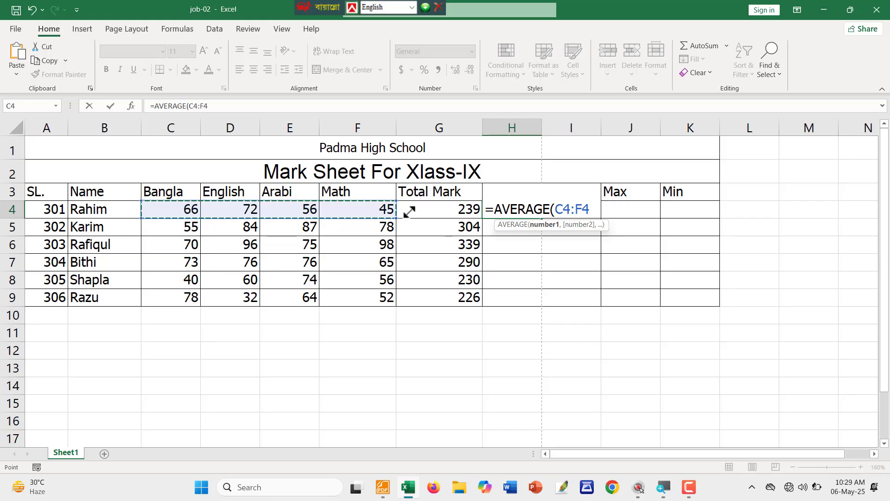
type(")")
key("Return")
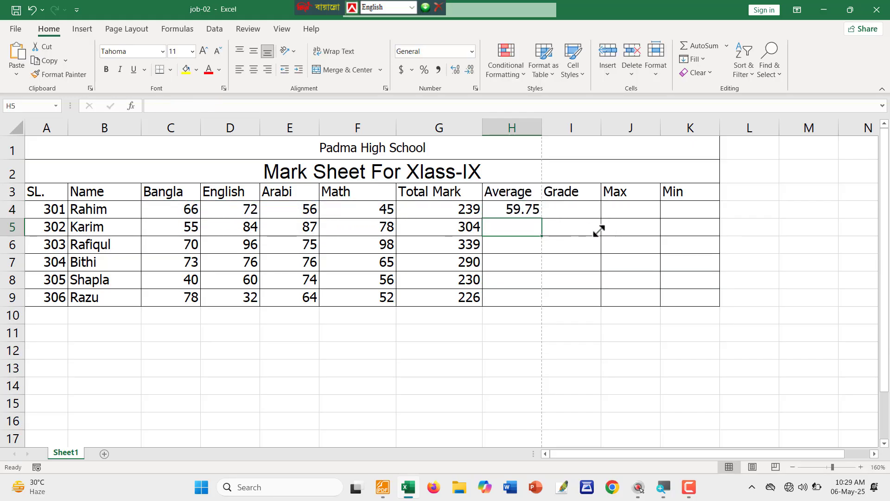
Copy the average formula down to H9, then bring the instructions PDF back.
left_click(528, 210)
left_click_drag(542, 218, 527, 302)
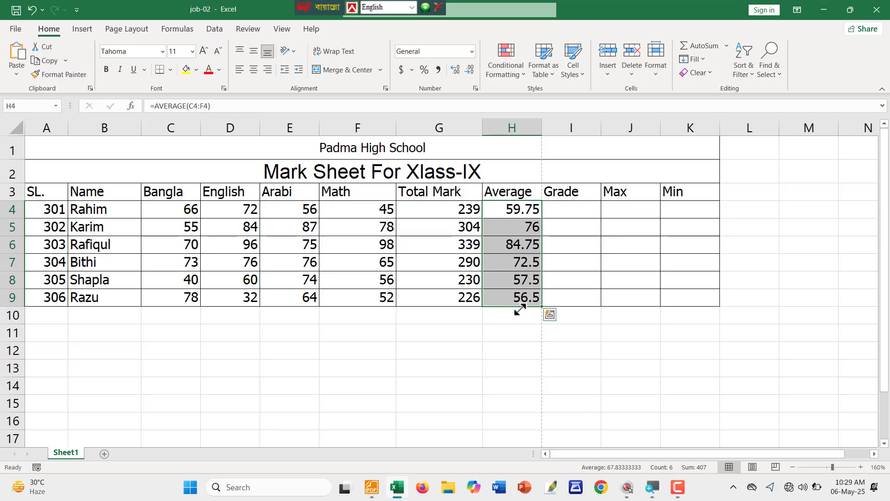
key("alt+Tab")
scroll(322, 217, "down", 2)
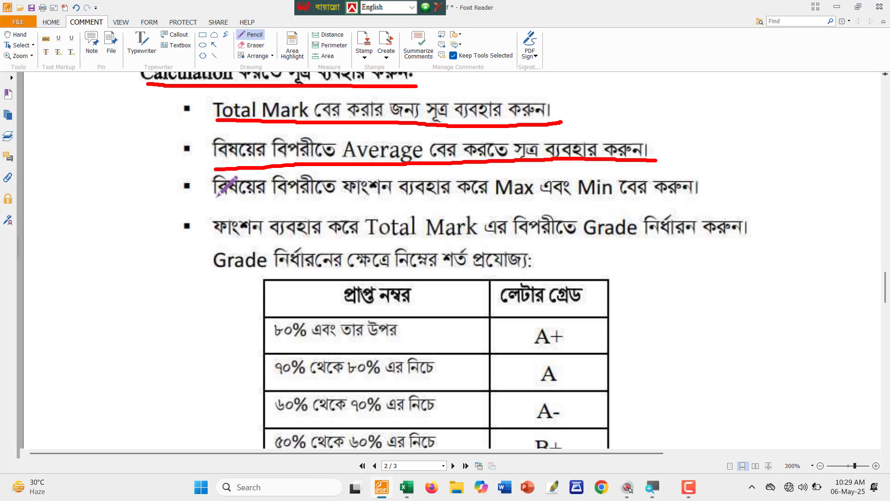
Draw a red line under the Max and Min bullet in the PDF.
left_click_drag(216, 196, 714, 204)
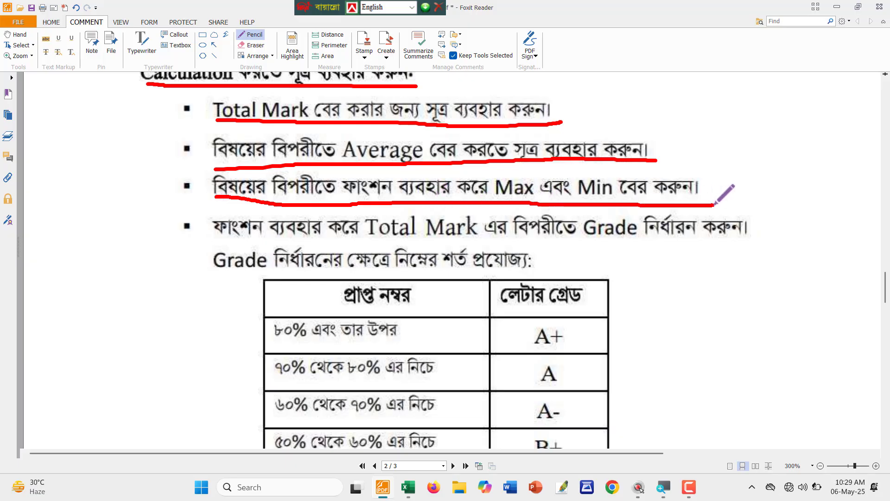
key("alt+Tab")
left_click(614, 209)
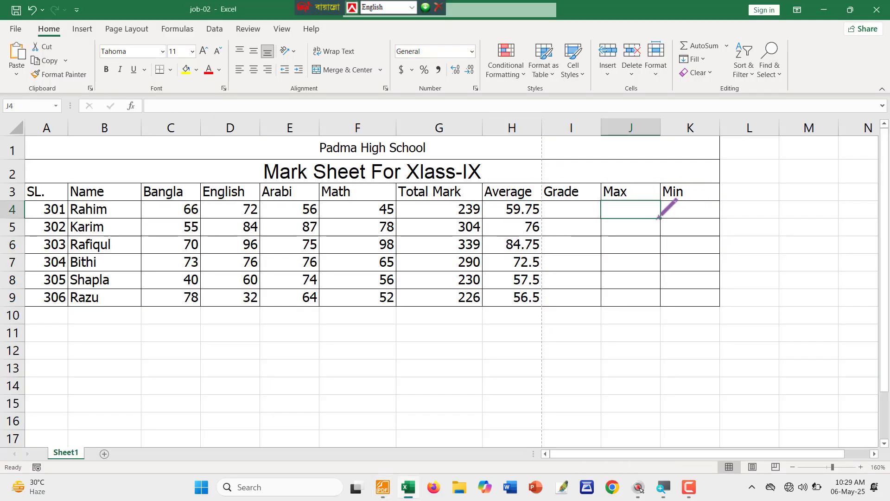
Enter =MAX(C4:F4) in J4 and fill it down to J9.
type("=")
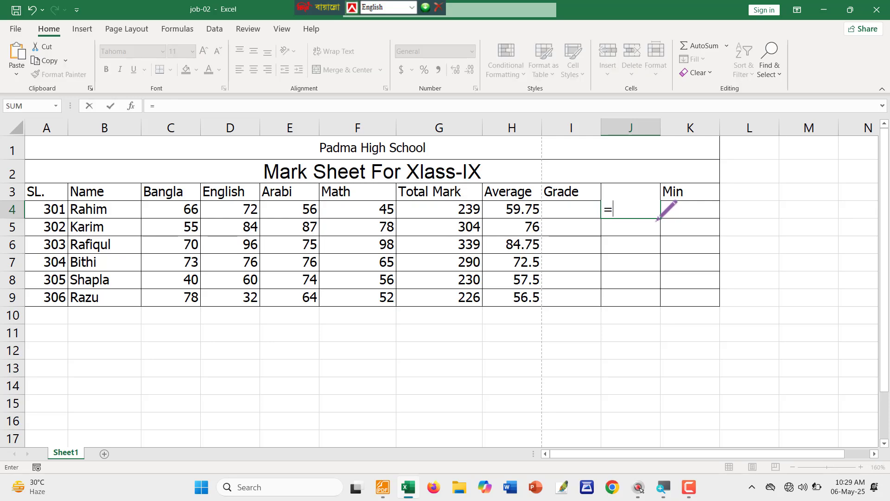
type("max")
key("Tab")
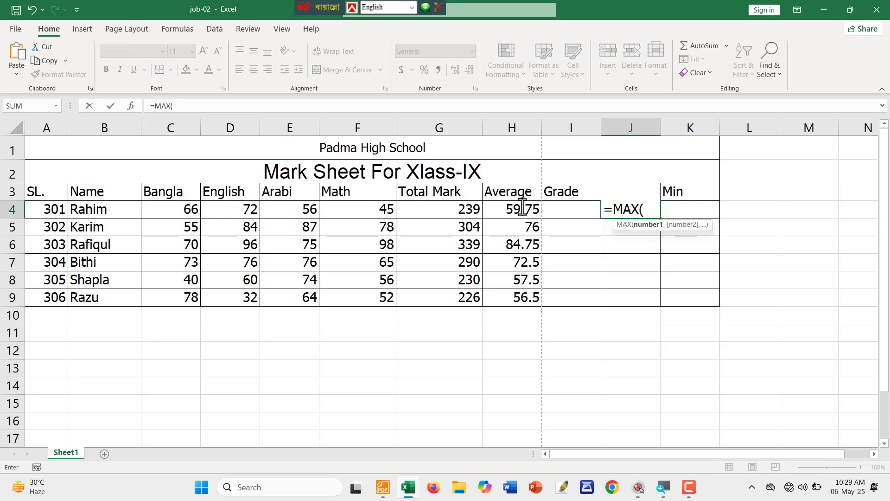
left_click_drag(190, 206, 335, 214)
type(")")
key("Return")
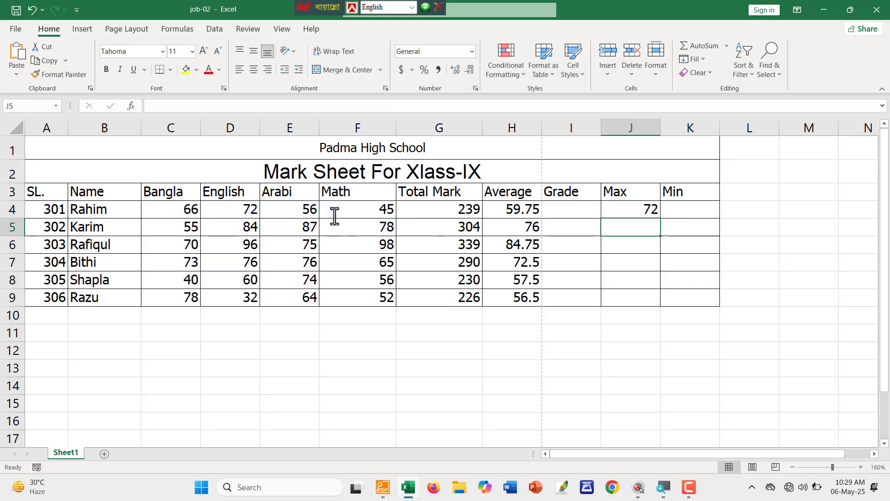
left_click_drag(631, 209, 632, 300)
key("ctrl+d")
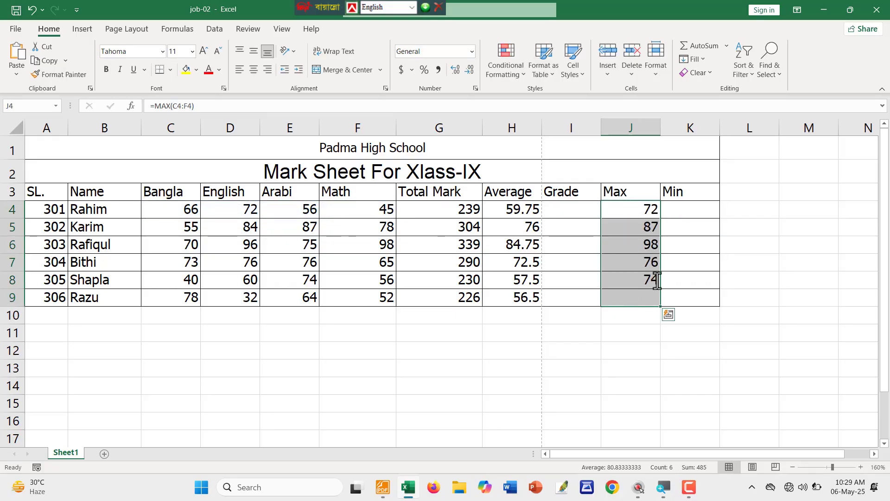
Enter =MIN(C4:F4) in K4 and copy it down to K9.
left_click(688, 204)
type("=")
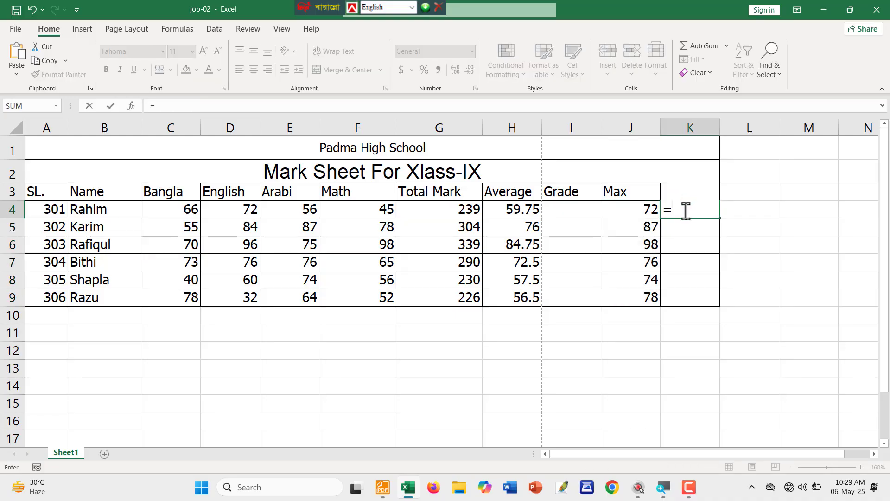
type("MIN(")
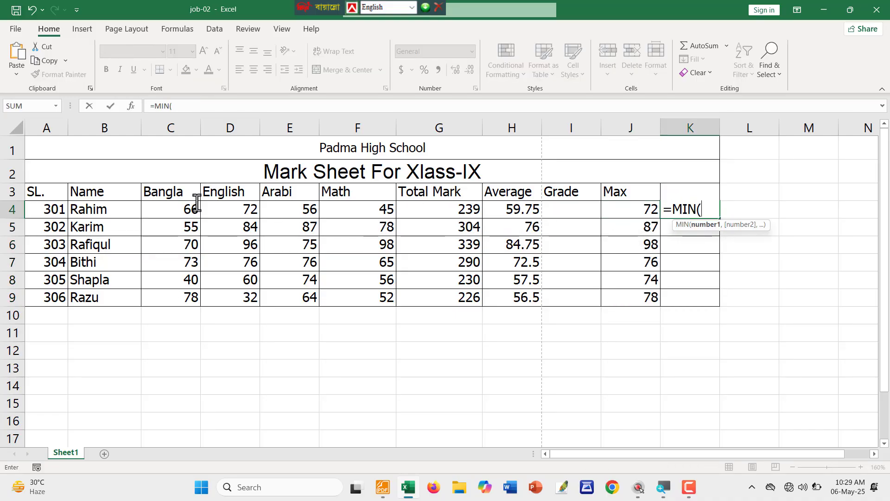
left_click_drag(163, 209, 358, 210)
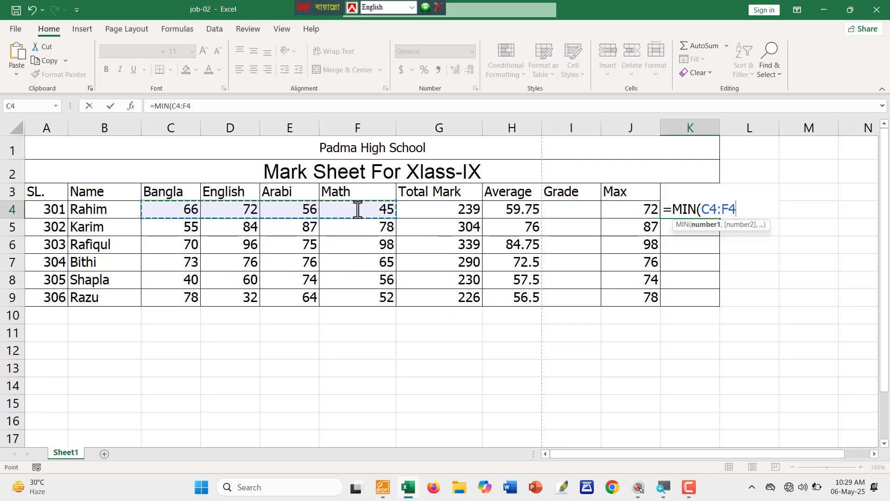
key("Return")
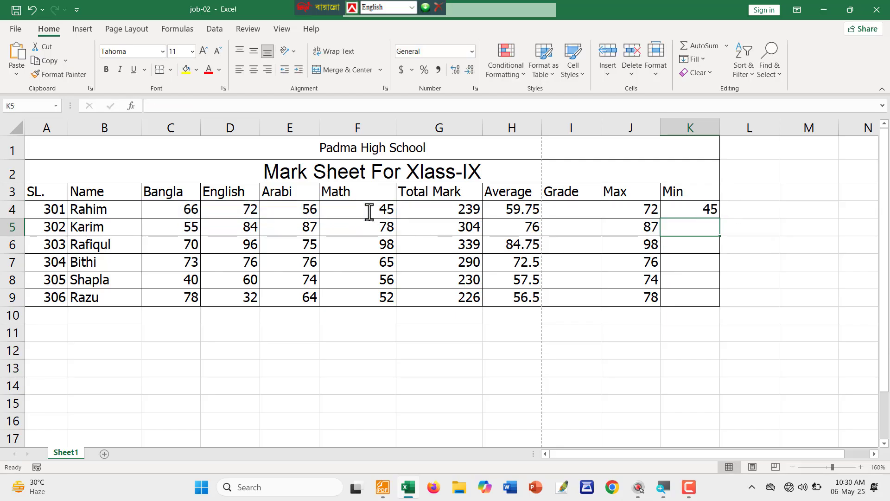
left_click_drag(686, 209, 692, 296)
double_click(720, 307)
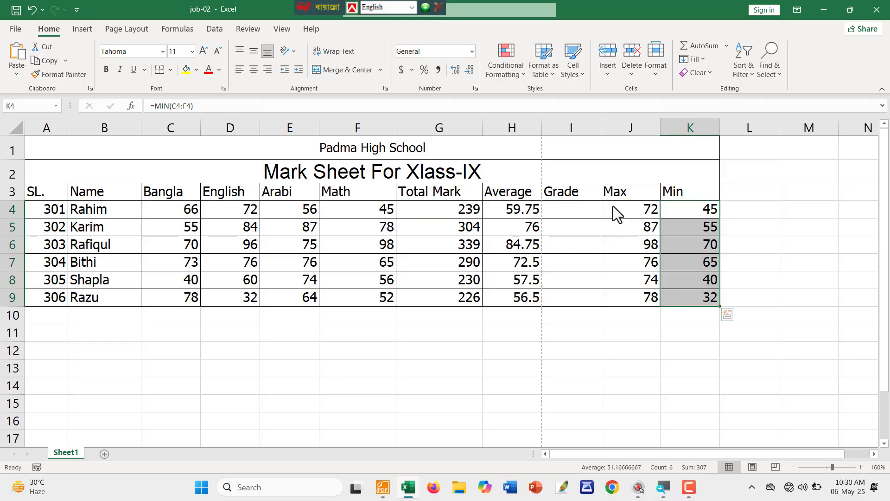
Review the Total Mark, Average, Max and Min results by selecting them.
left_click_drag(612, 210, 691, 302)
left_click_drag(514, 211, 444, 296)
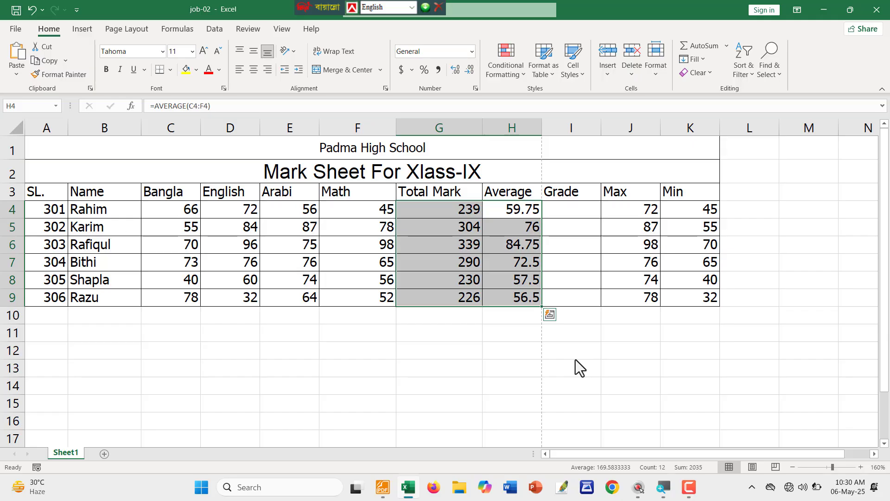
left_click(575, 359)
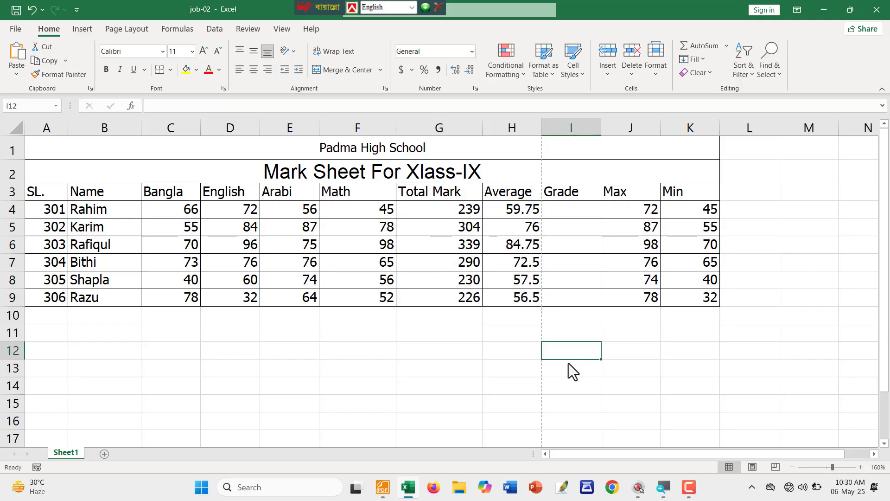
Underline the grading-conditions sentence in red in the PDF.
key("alt+Tab")
scroll(252, 165, "down", 1)
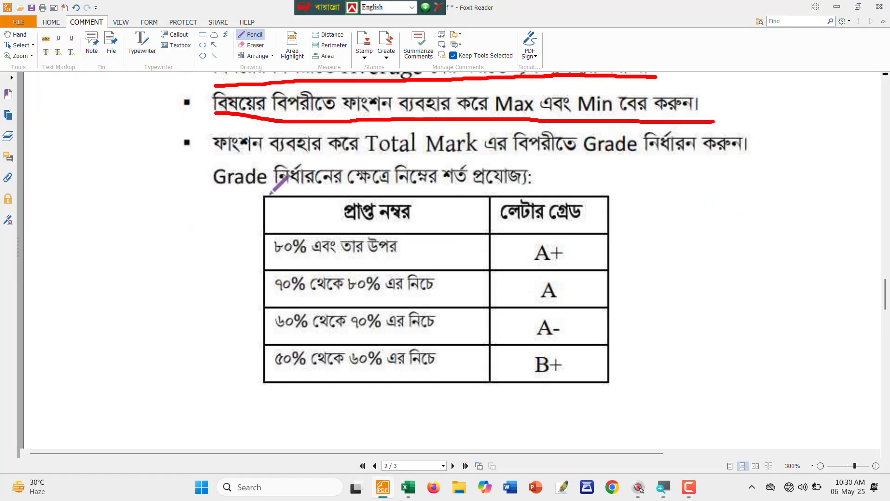
left_click_drag(216, 157, 743, 157)
scroll(318, 175, "down", 3)
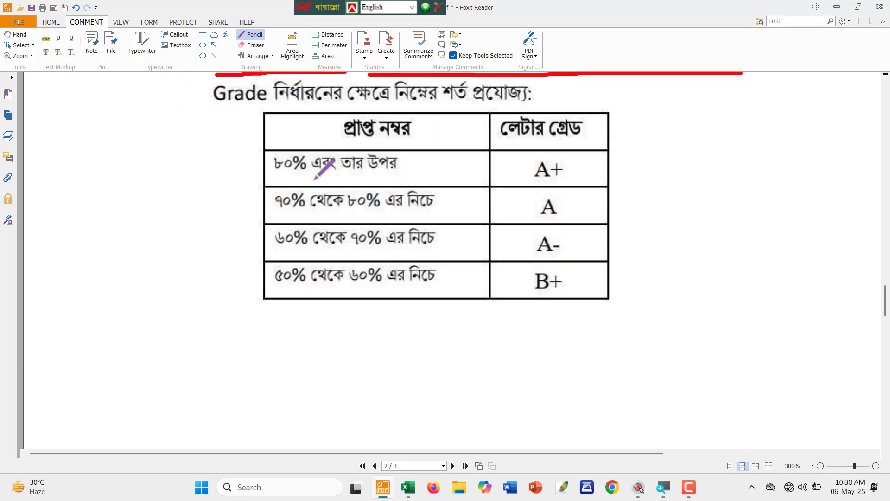
scroll(306, 171, "up", 2)
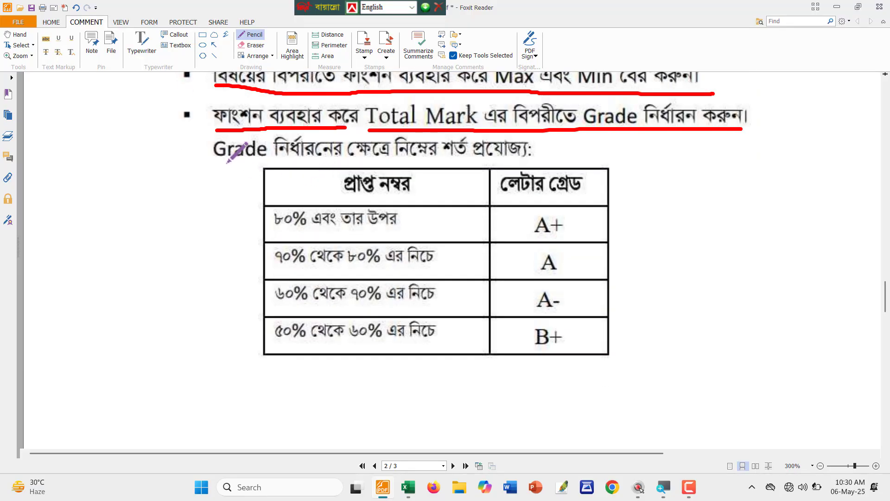
left_click_drag(302, 159, 532, 162)
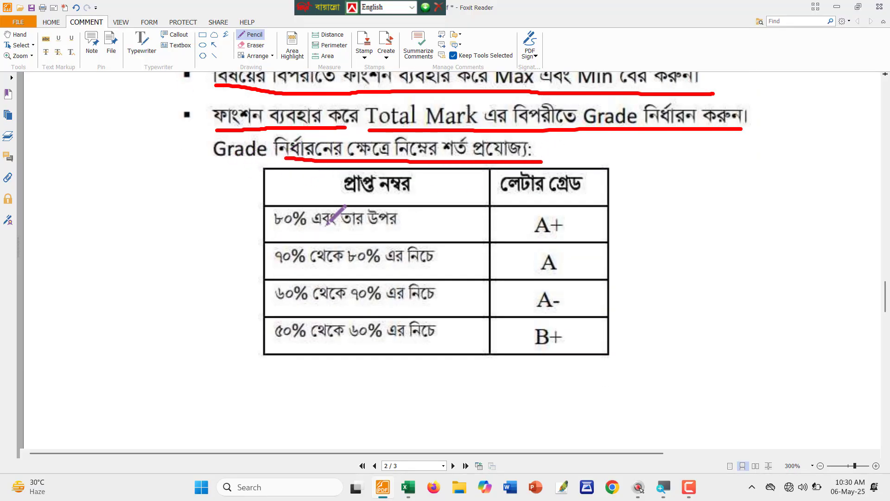
Link the 80%, 70% and 60% thresholds to A+, A and A- with red marks.
left_click_drag(266, 227, 405, 229)
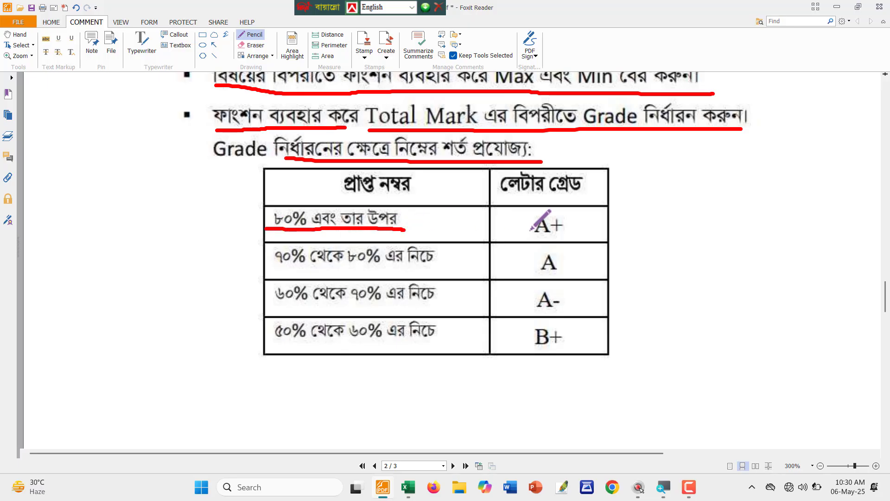
mouse_move(459, 226)
left_mouse_down()
mouse_move(529, 225)
mouse_move(524, 214)
mouse_move(507, 241)
left_mouse_up()
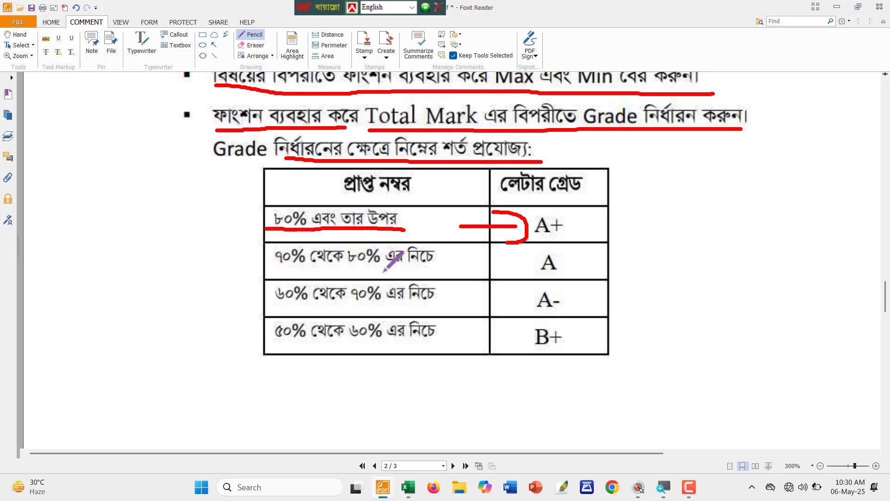
mouse_move(288, 238)
left_mouse_down()
mouse_move(260, 243)
mouse_move(309, 268)
mouse_move(297, 237)
left_mouse_up()
mouse_move(452, 266)
left_mouse_down()
mouse_move(528, 266)
mouse_move(507, 281)
left_mouse_up()
mouse_move(301, 280)
left_mouse_down()
mouse_move(260, 290)
mouse_move(308, 282)
left_mouse_up()
mouse_move(452, 298)
left_mouse_down()
mouse_move(504, 298)
mouse_move(484, 316)
left_mouse_up()
Mark the last row's threshold toward B+, undoing misdrawn circles and arrows.
mouse_move(317, 324)
left_mouse_down()
mouse_move(281, 323)
mouse_move(270, 337)
mouse_move(303, 346)
left_mouse_up()
key("ctrl+z")
mouse_move(370, 314)
left_mouse_down()
mouse_move(346, 342)
mouse_move(381, 319)
left_mouse_up()
key("ctrl+z")
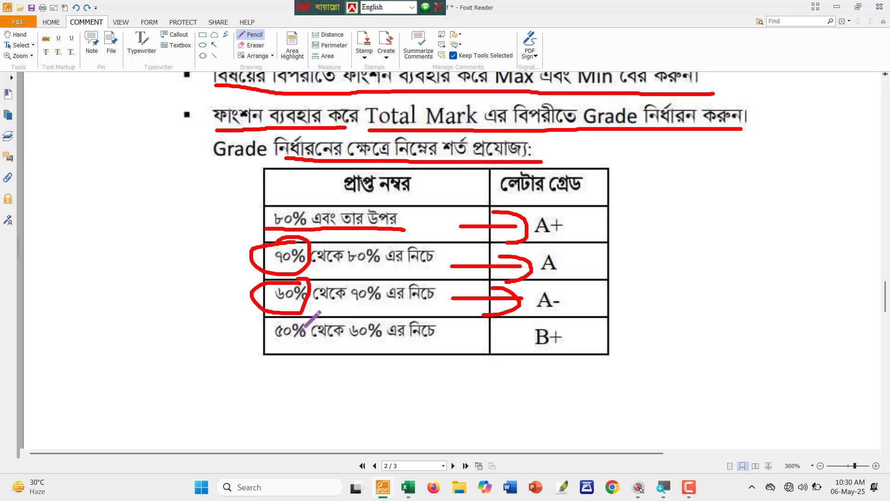
mouse_move(307, 303)
left_mouse_down()
mouse_move(258, 332)
mouse_move(315, 327)
mouse_move(289, 322)
left_mouse_up()
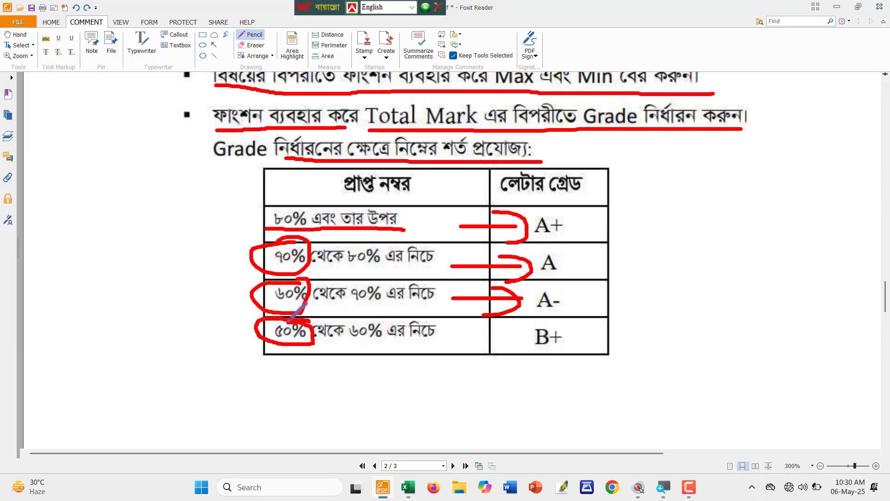
mouse_move(439, 328)
left_mouse_down()
mouse_move(532, 334)
mouse_move(511, 356)
left_mouse_up()
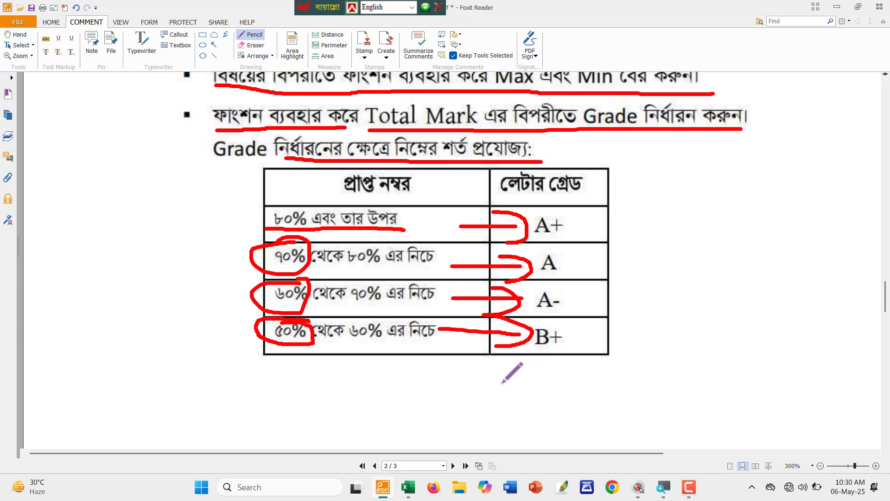
key("ctrl+z")
key("ctrl+z")
key("ctrl+z")
key("ctrl+z")
mouse_move(364, 314)
left_mouse_down()
mouse_move(344, 346)
mouse_move(386, 319)
left_mouse_up()
mouse_move(444, 328)
left_mouse_down()
mouse_move(519, 339)
mouse_move(523, 330)
mouse_move(495, 351)
left_mouse_up()
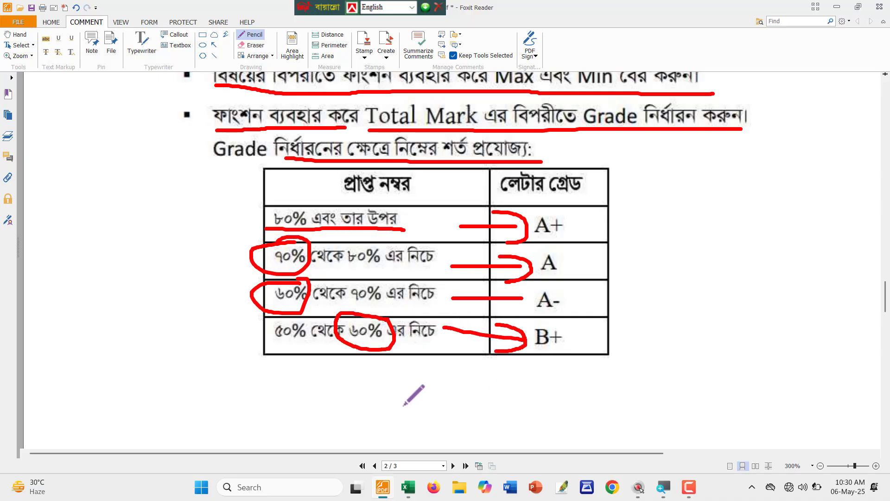
key("Escape")
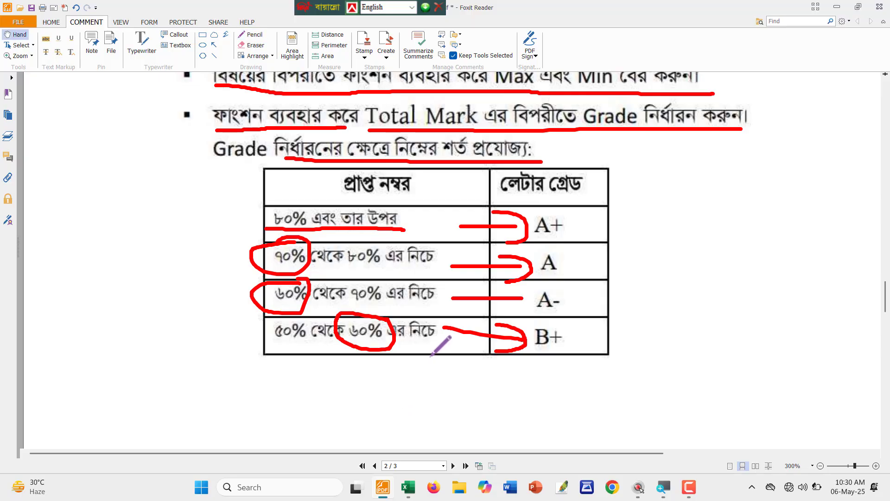
key("ctrl+z")
key("ctrl+z")
key("ctrl+z")
key("ctrl+z")
key("ctrl+z")
key("ctrl+z")
key("ctrl+z")
key("ctrl+z")
key("ctrl+z")
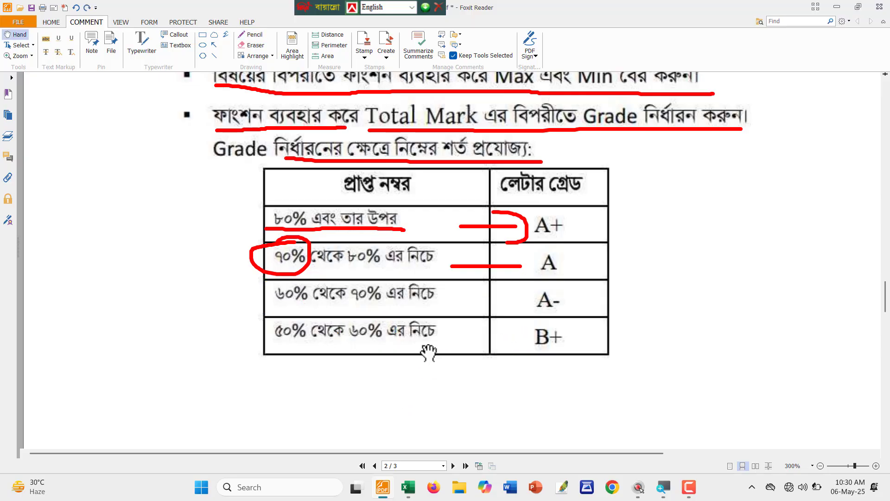
key("alt+Tab")
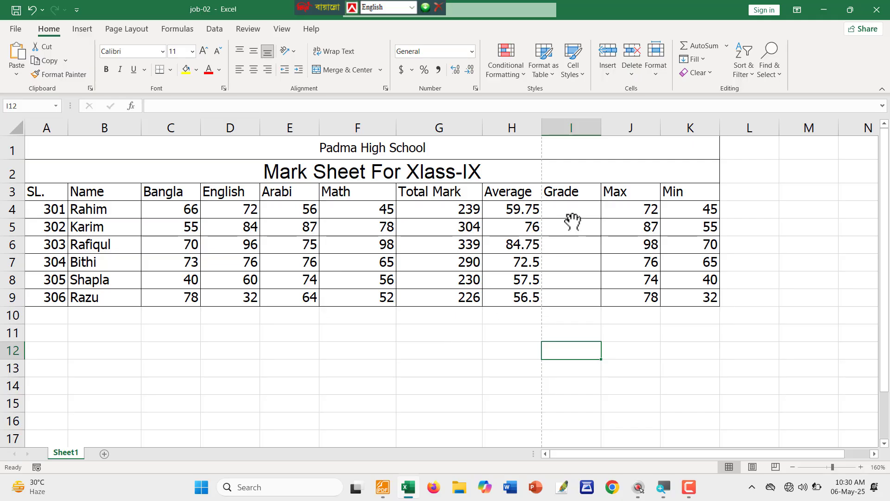
In Rahim's Grade cell I4, start typing =IF(G4>400*80% as the test.
left_click(571, 213)
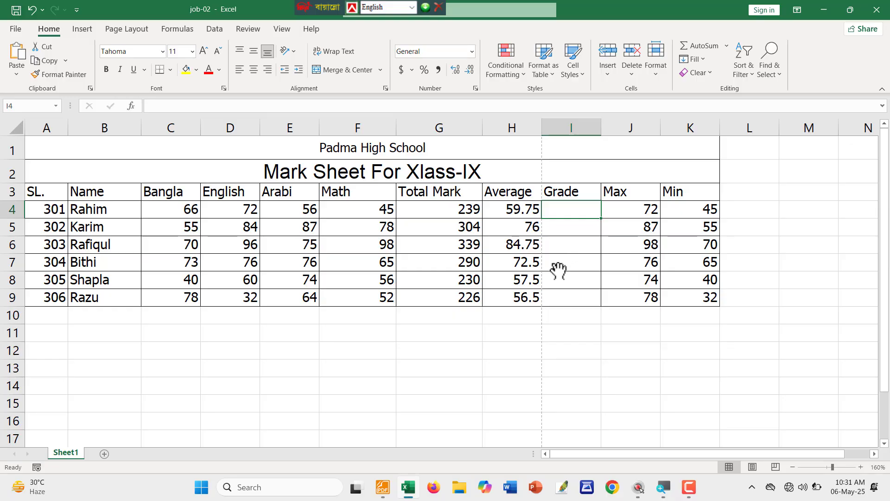
type("=IF(")
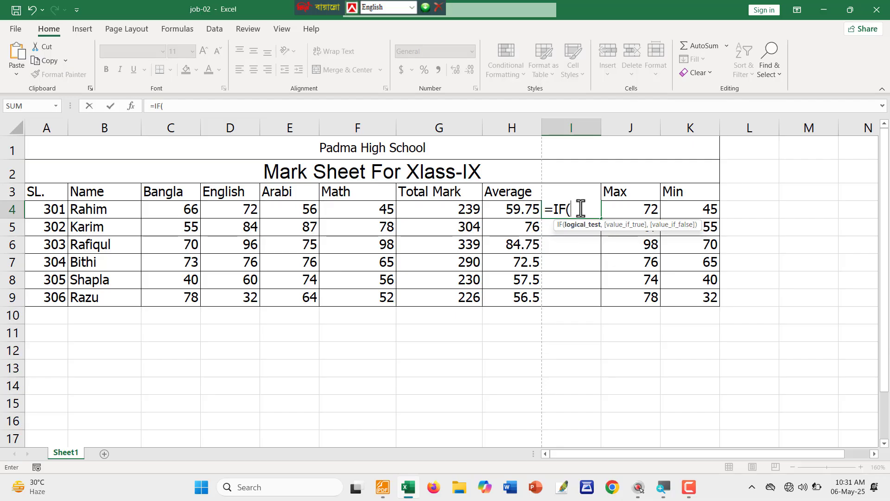
left_click(446, 209)
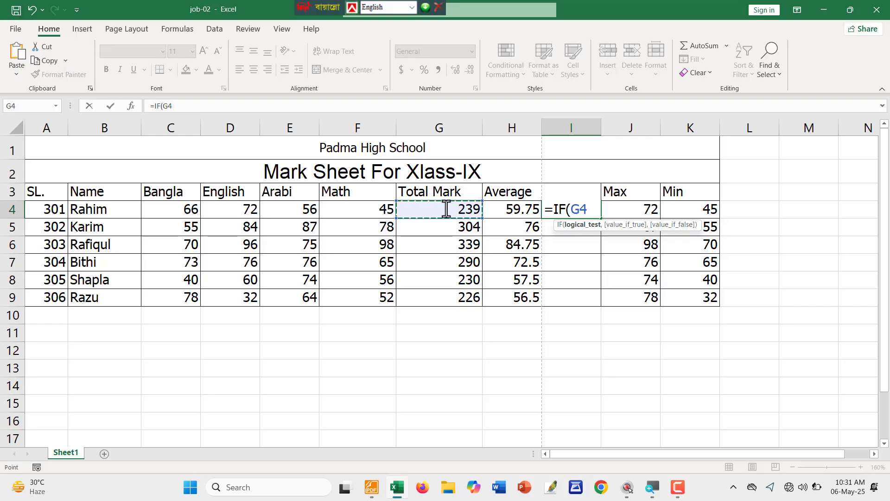
type(">")
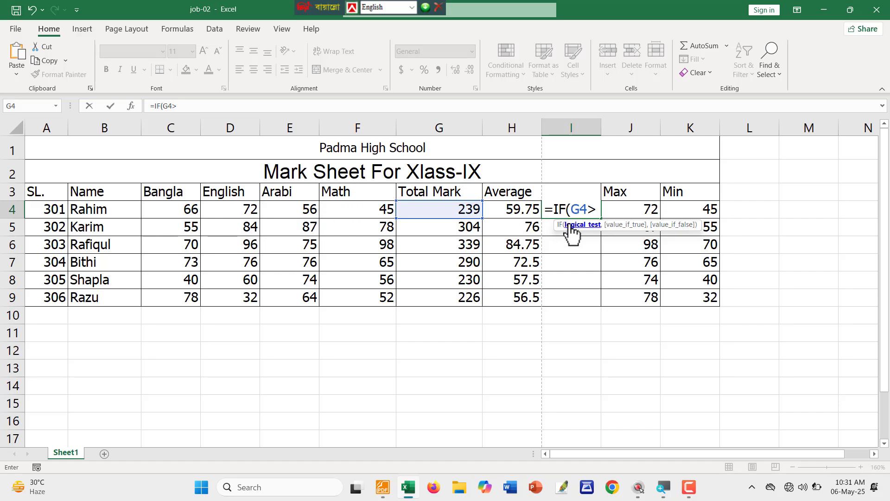
type("400*")
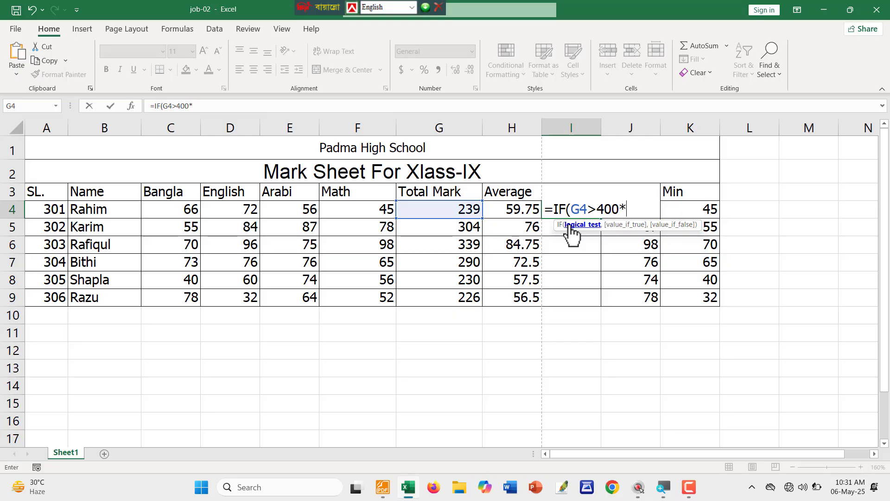
type("80%")
Check the 80%-and-above grade rule in Foxit Reader, then return to I4's =IF(G4>400*80% formula.
key("alt+Tab")
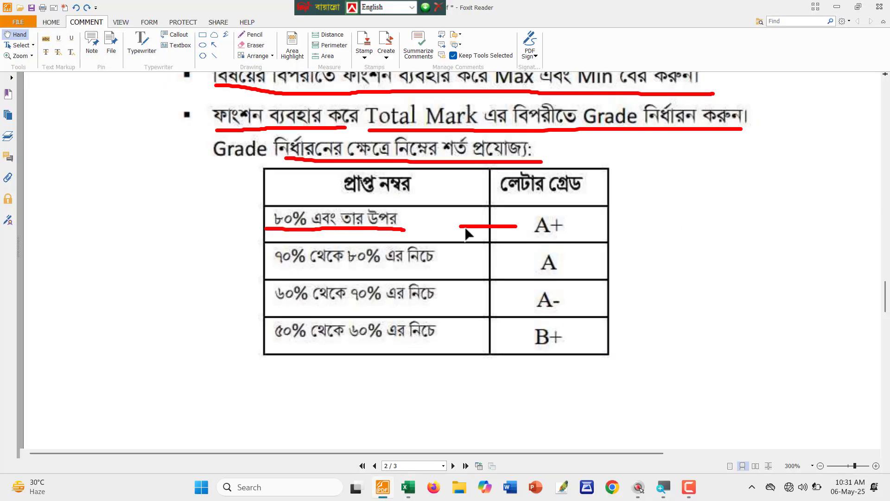
left_click(281, 228)
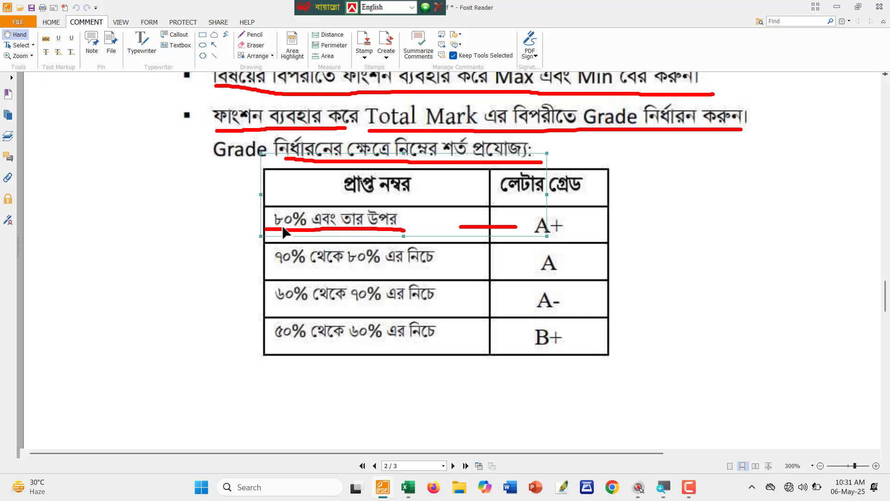
key("alt+Tab")
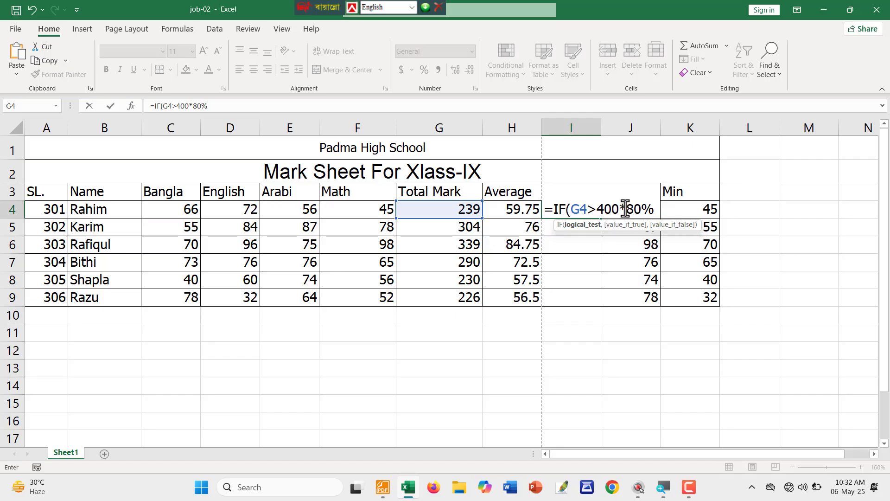
Complete the first condition in I4 as =IF(G4>400*80%,"A+".
left_click_drag(621, 209, 598, 209)
right_click(598, 211)
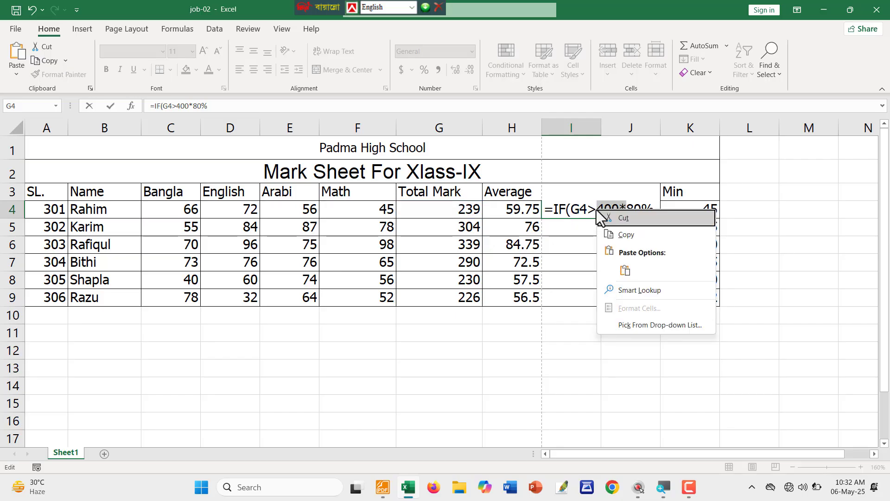
key("Escape")
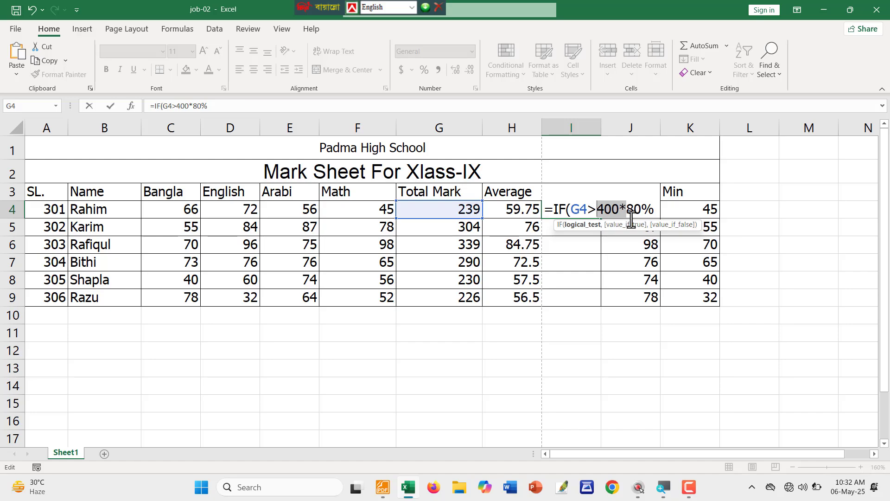
left_click_drag(626, 208, 597, 208)
left_click_drag(642, 208, 653, 208)
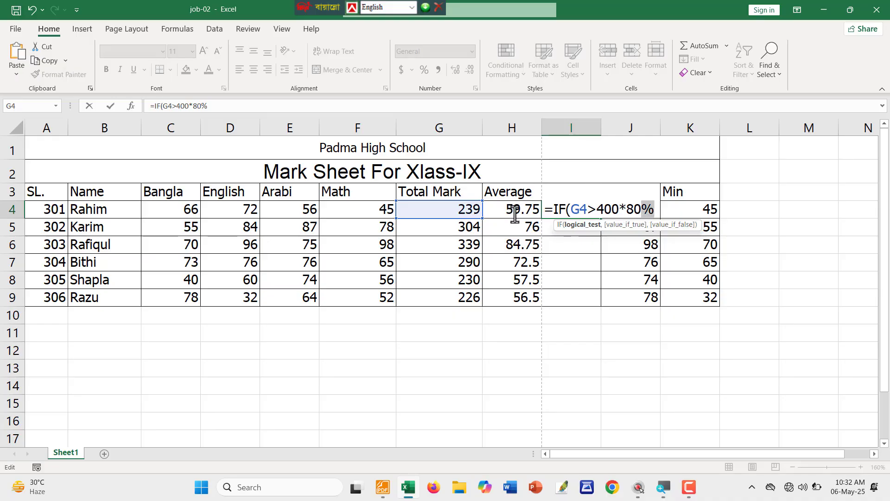
left_click(432, 211)
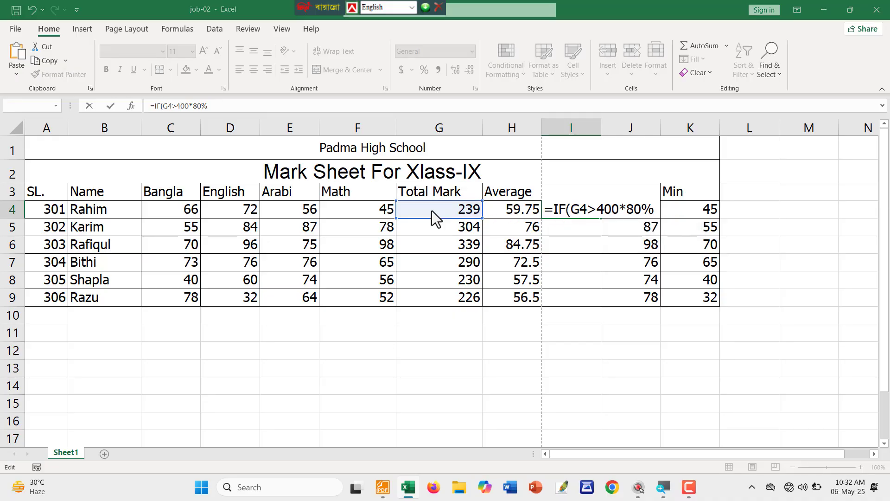
left_click(575, 198)
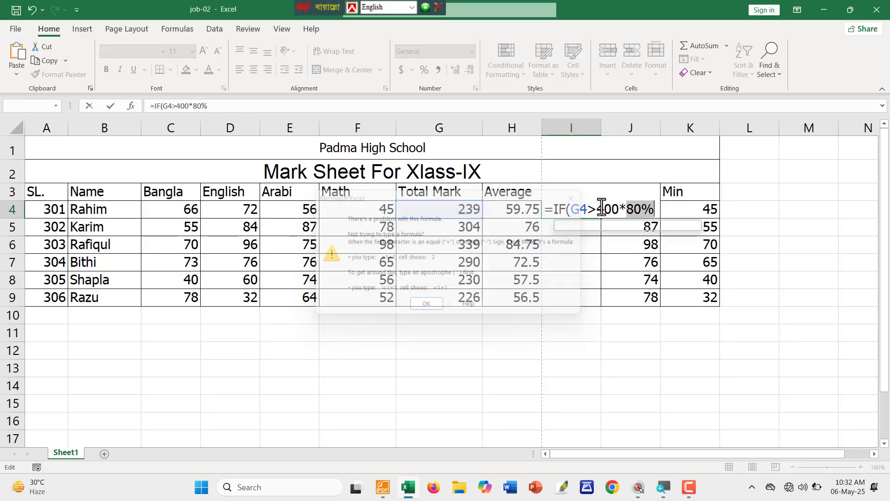
left_click(653, 209)
left_click_drag(654, 209, 598, 209)
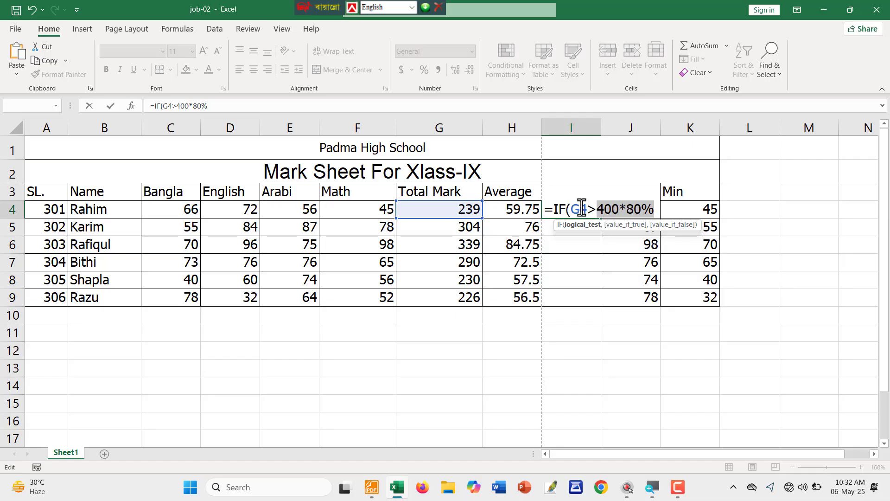
double_click(586, 210)
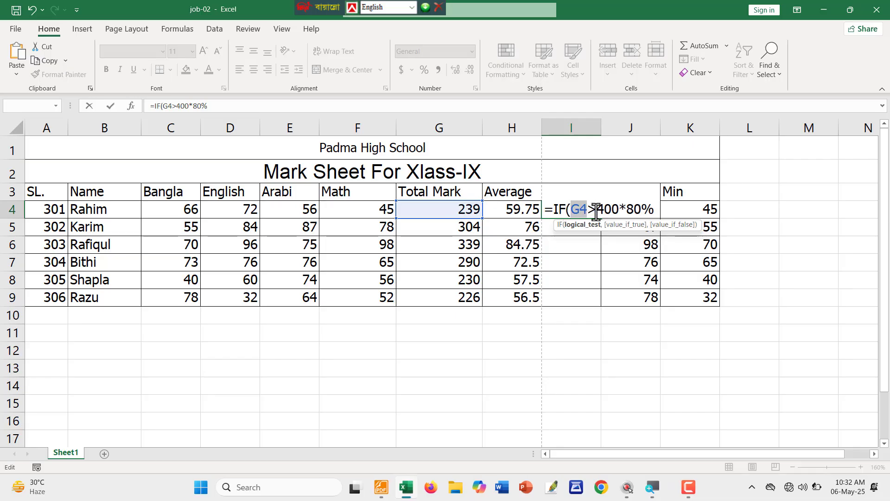
left_click(656, 210)
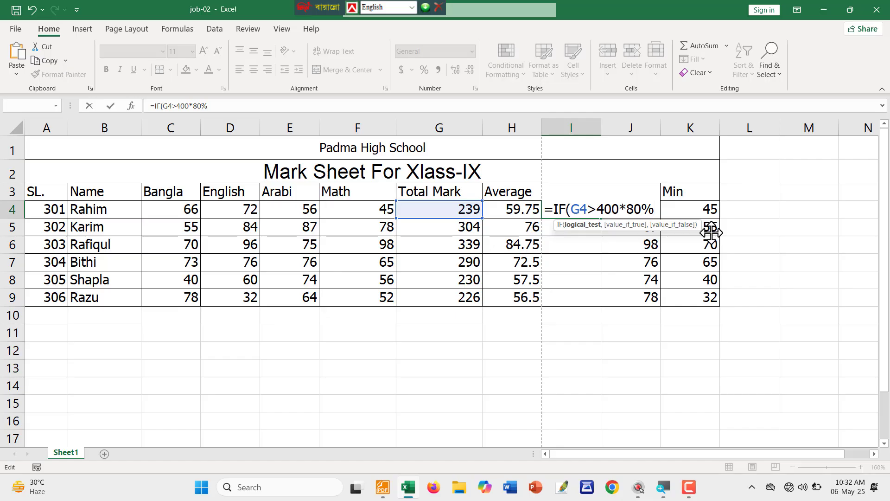
type(",\"")
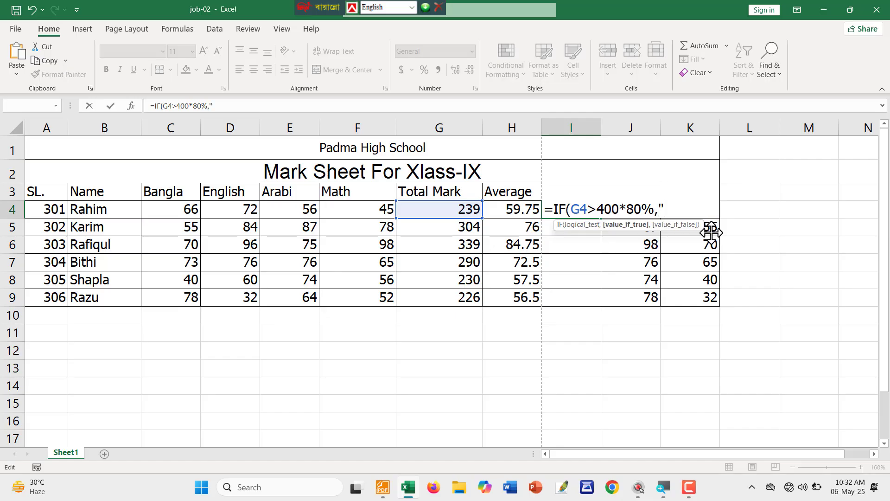
type("a+\",")
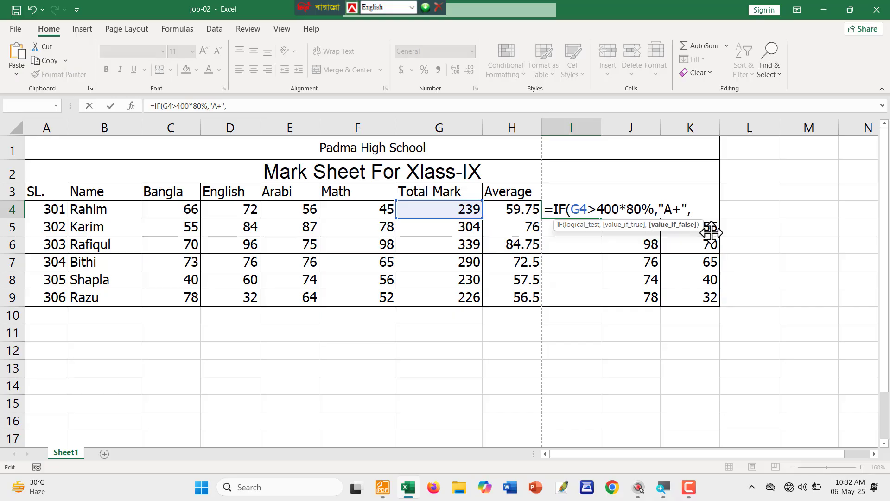
Add the second nested test IF(G4>400*70%,"A" for grade A.
left_click_drag(642, 209, 597, 209)
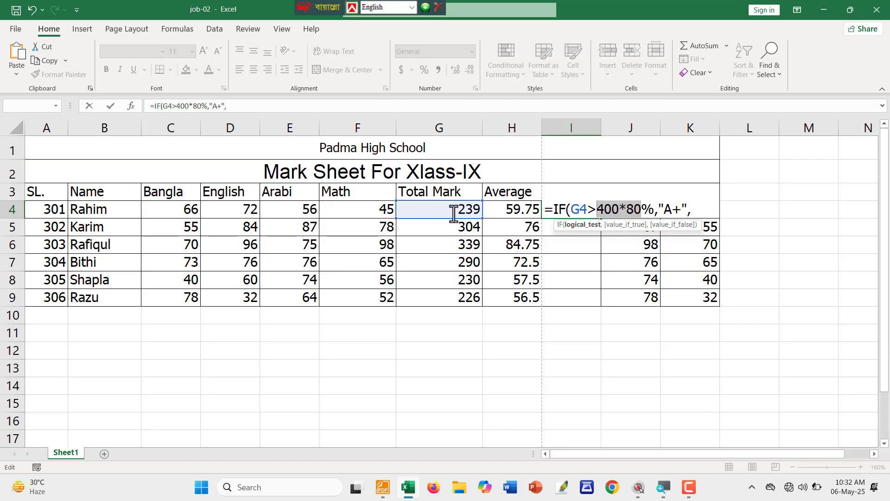
left_click(699, 208)
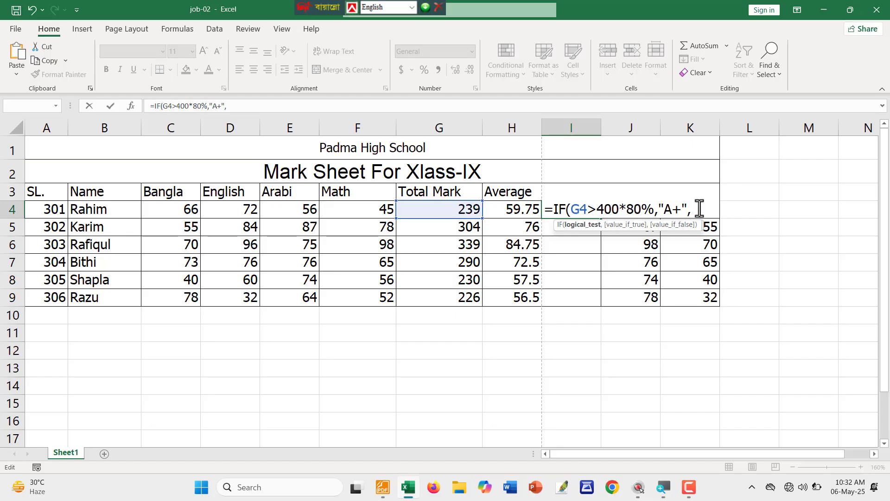
left_click(700, 209)
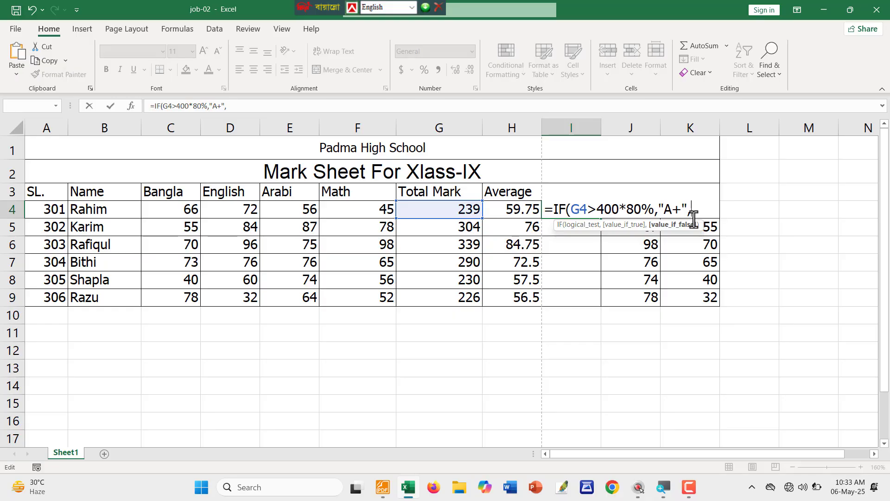
type("IF(")
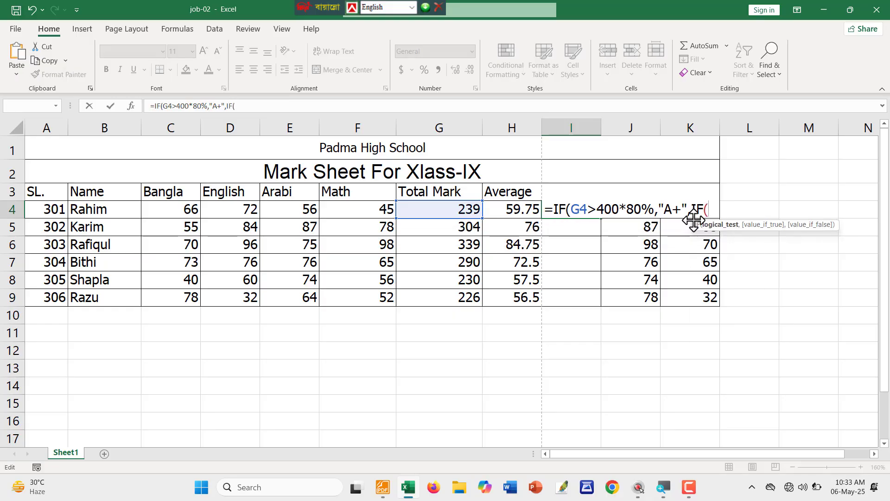
left_click(445, 208)
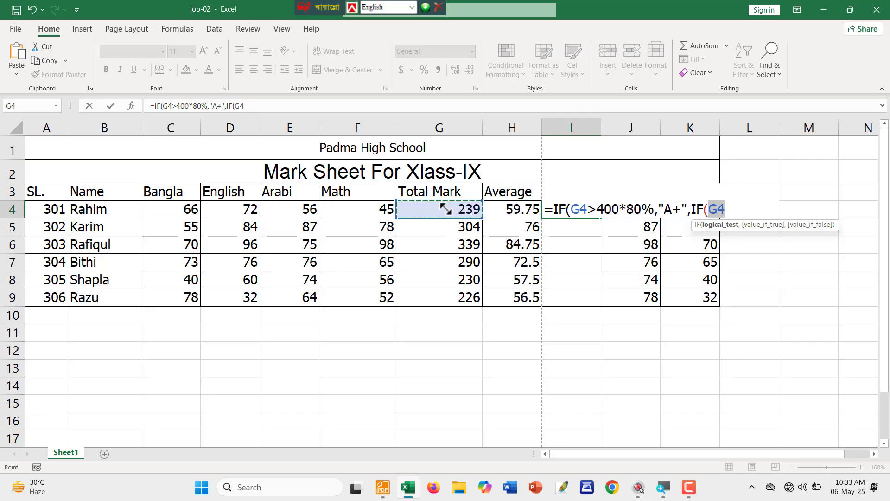
type(">")
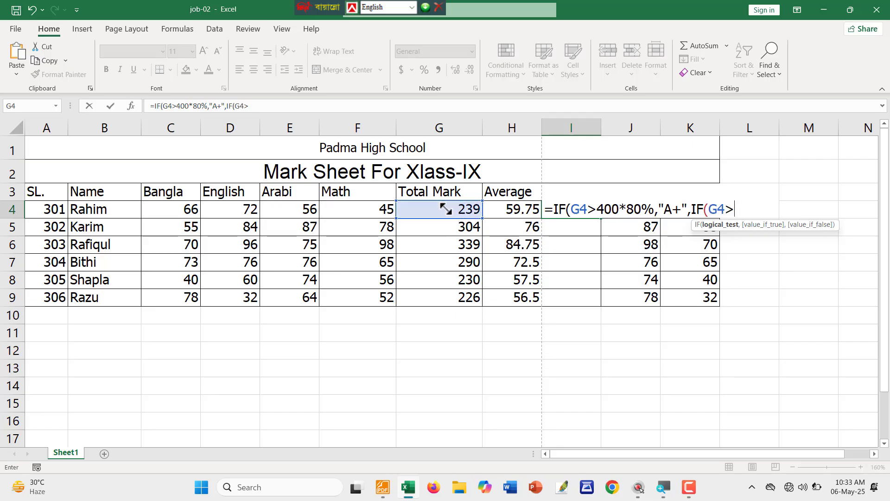
type("400*70")
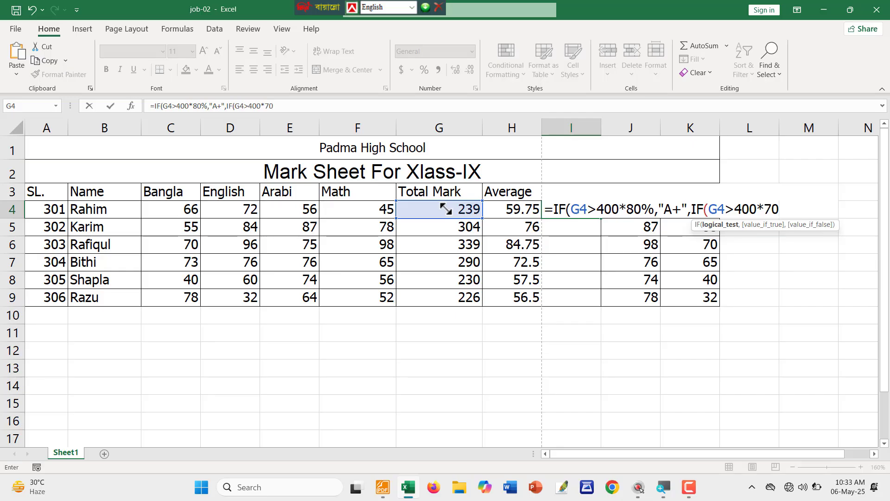
type("%")
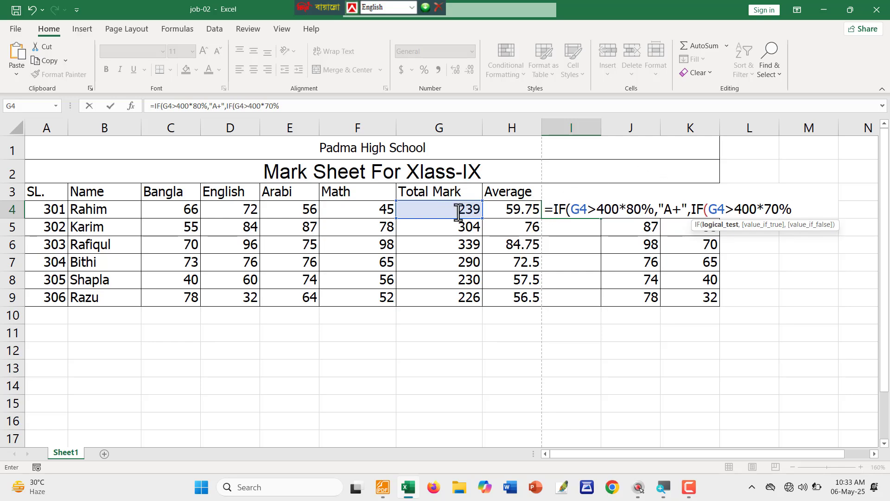
type(",")
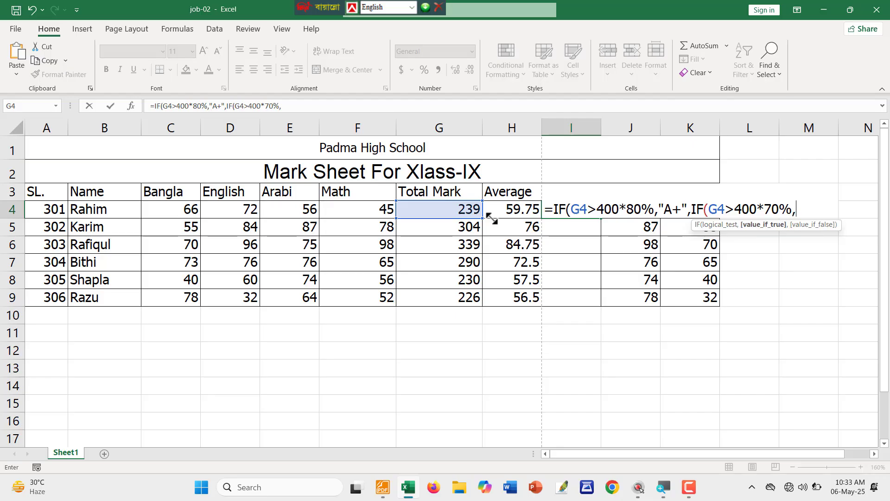
type("\"A\",")
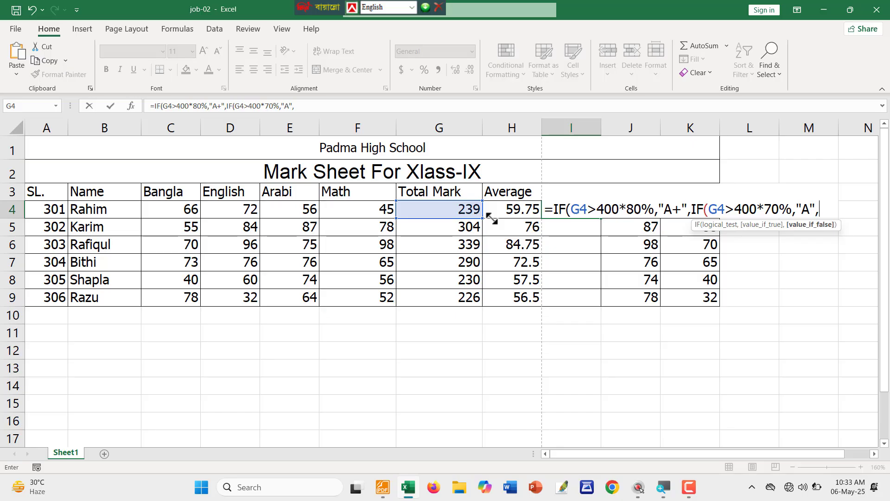
type("i")
key("Tab")
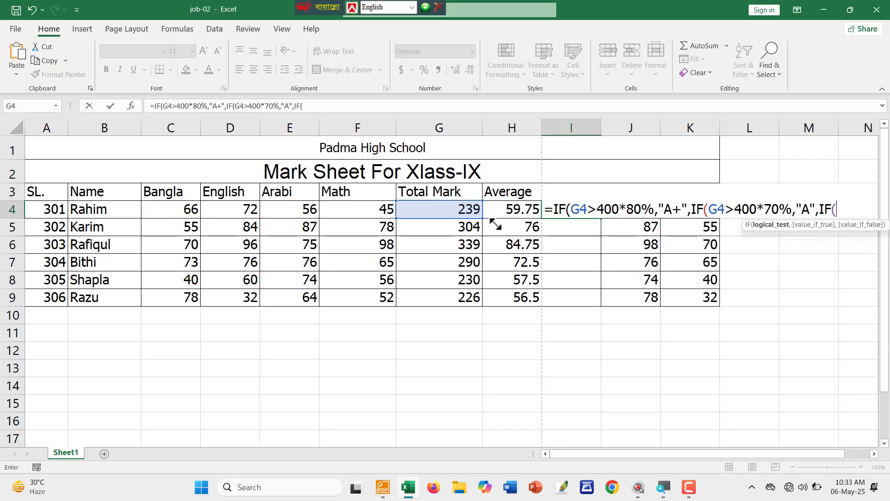
Add the 60% A- and 50% B+ tests with an F fallback, so I4 shows B+.
left_click(436, 206)
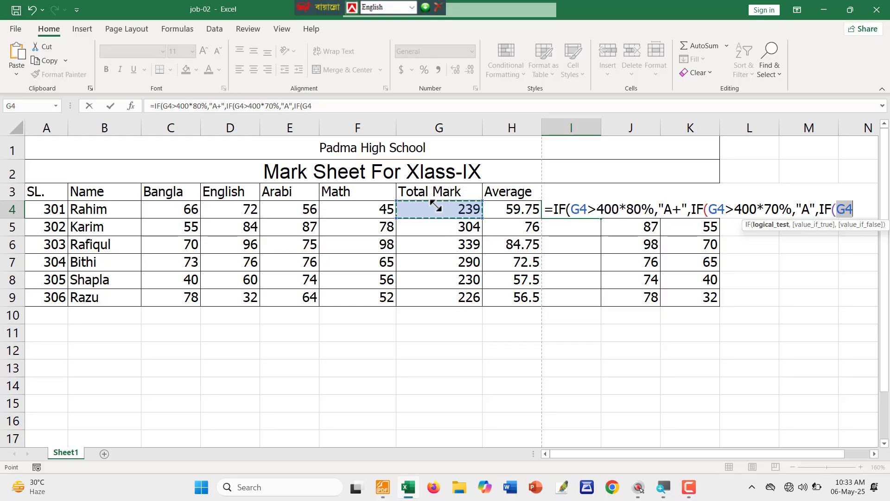
type(">")
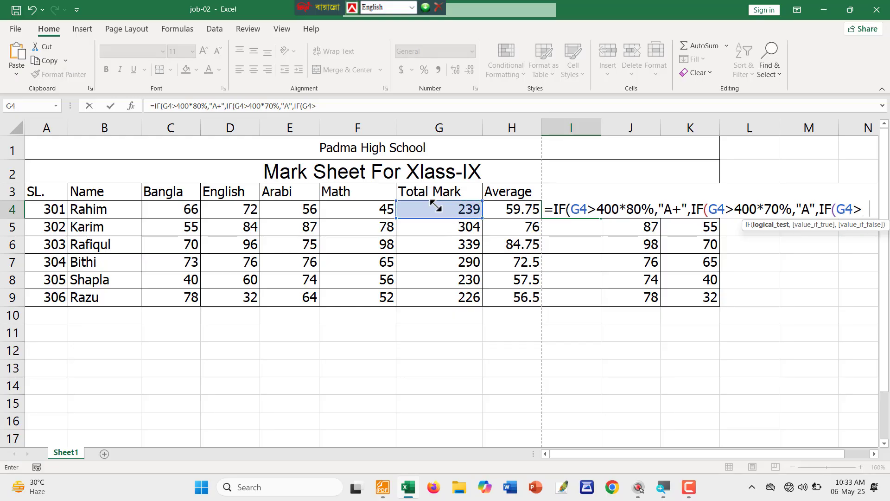
type("400*60")
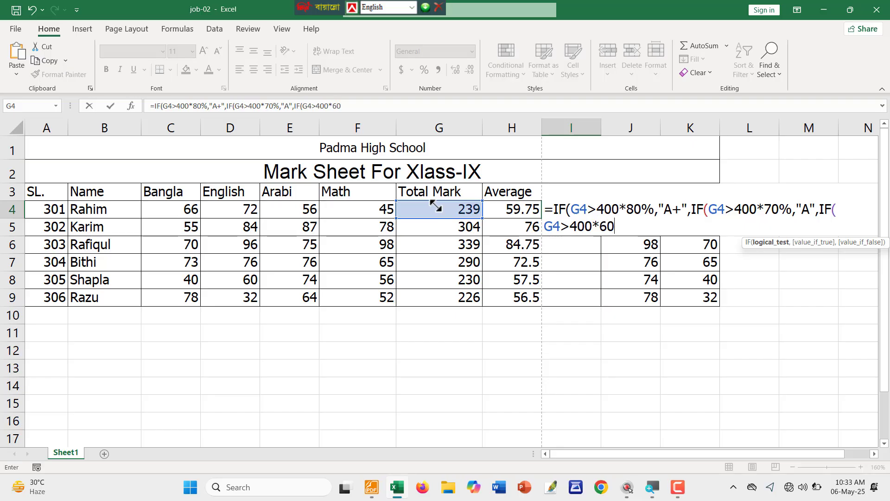
type("%,\"A-")
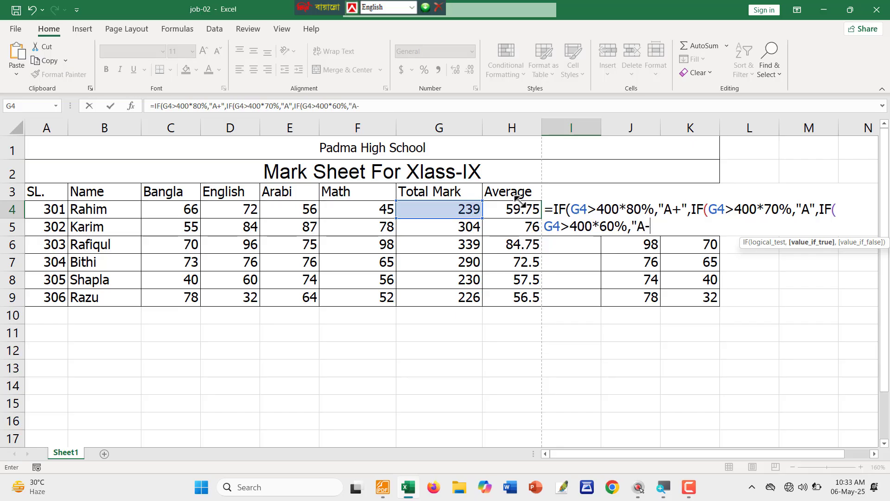
type("\",")
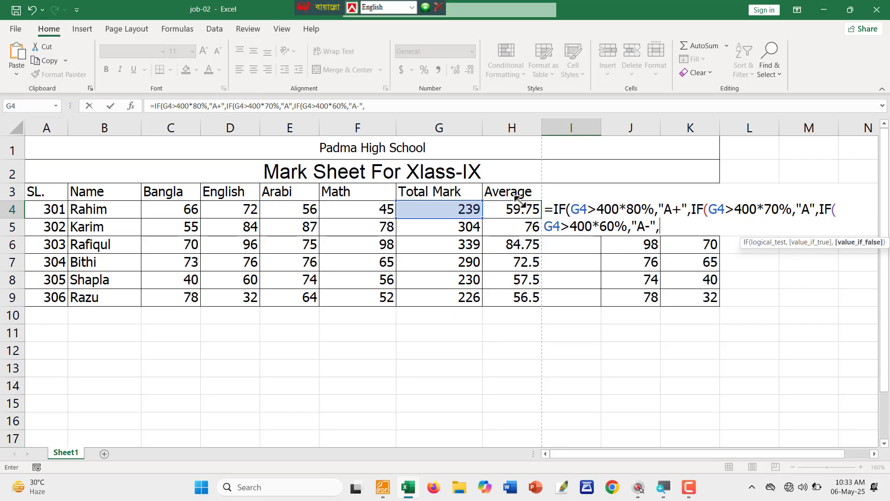
type("IF(")
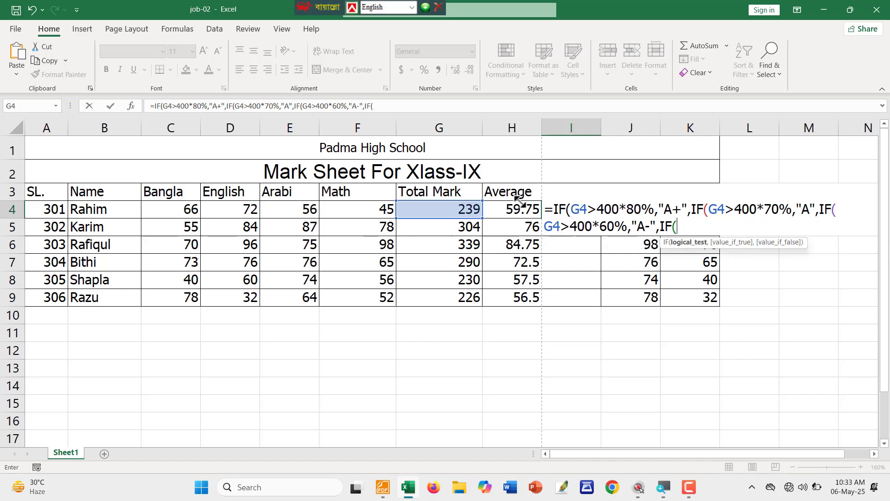
left_click(448, 212)
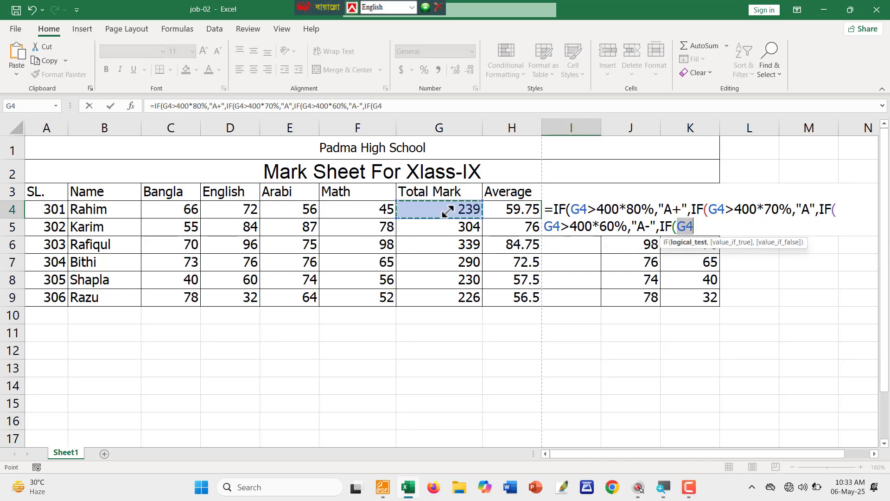
type(">400*")
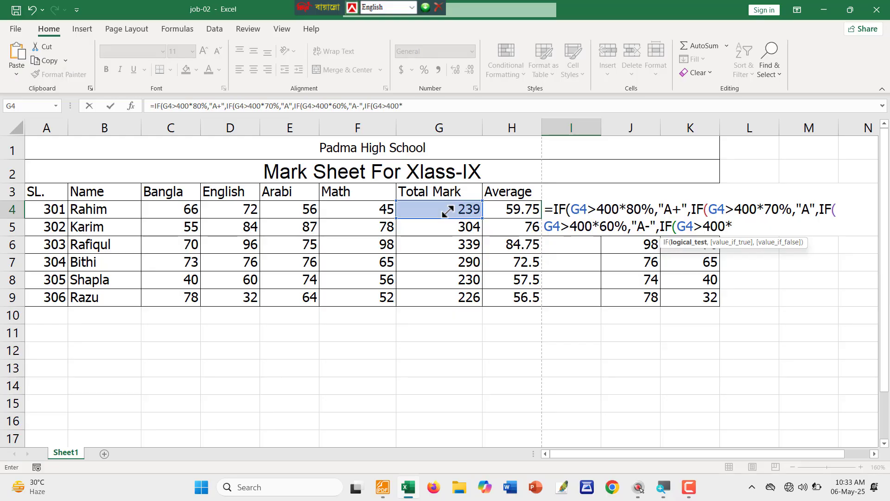
type("50%,")
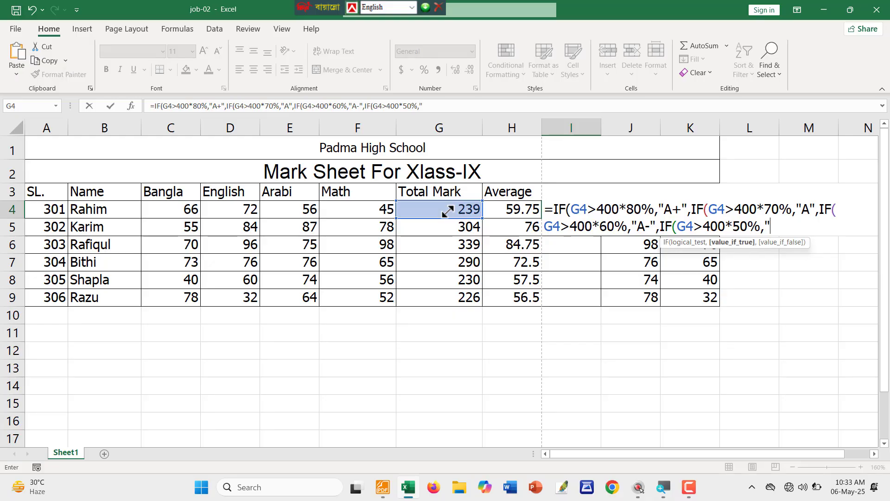
type("\"B+\",")
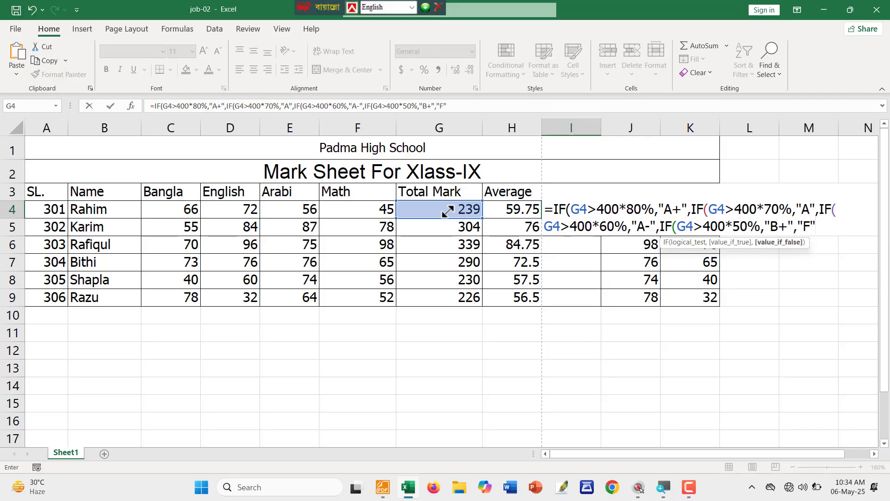
type("\"F\"))")
key("Return")
key("Return")
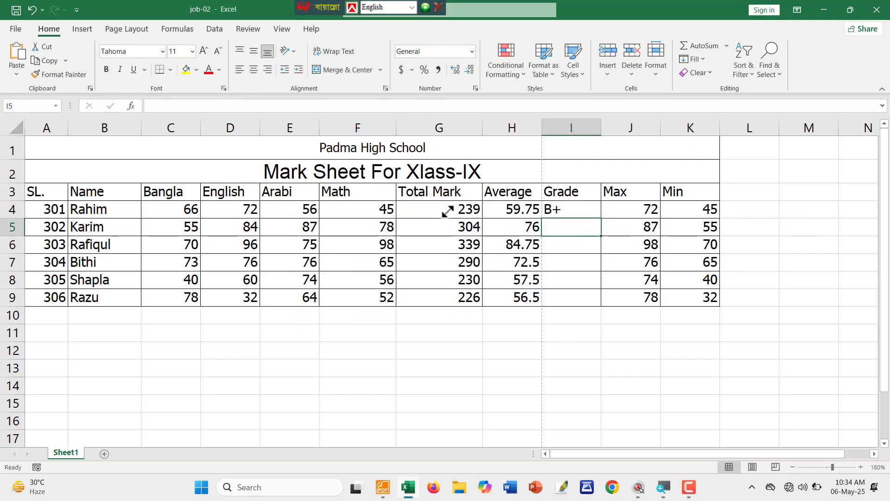
left_click_drag(574, 207, 572, 299)
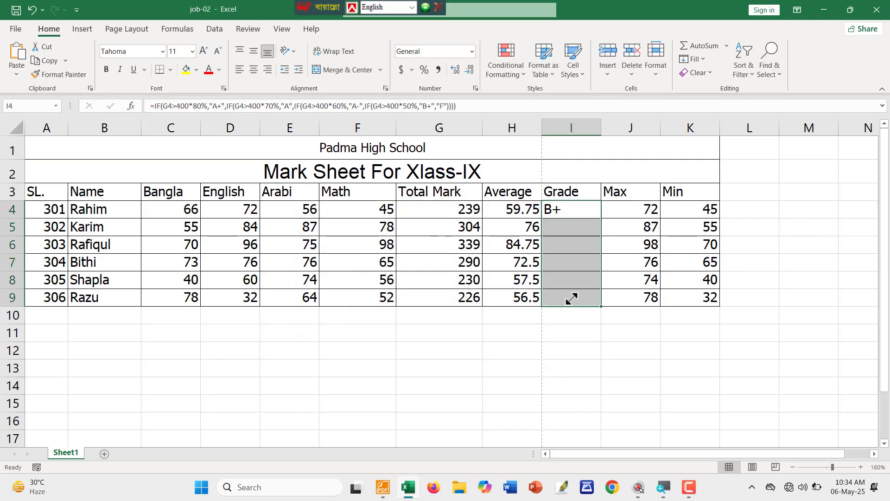
key("ctrl+d")
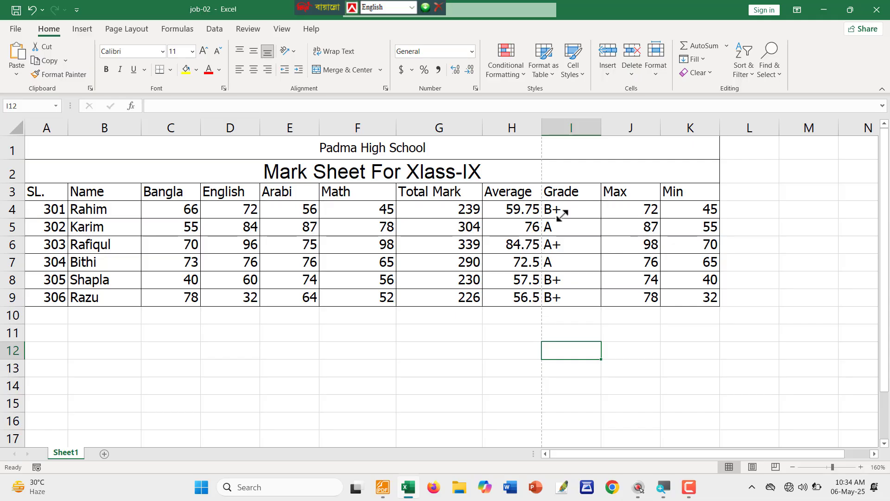
double_click(577, 209)
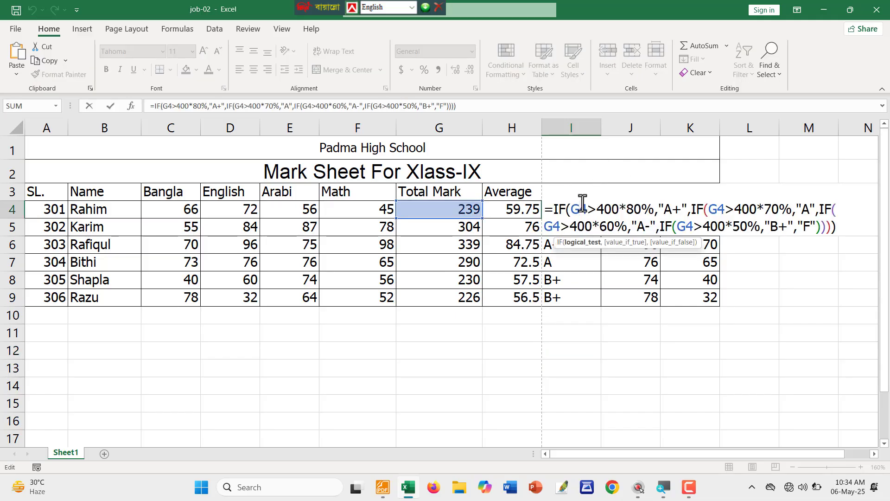
left_click_drag(566, 209, 636, 211)
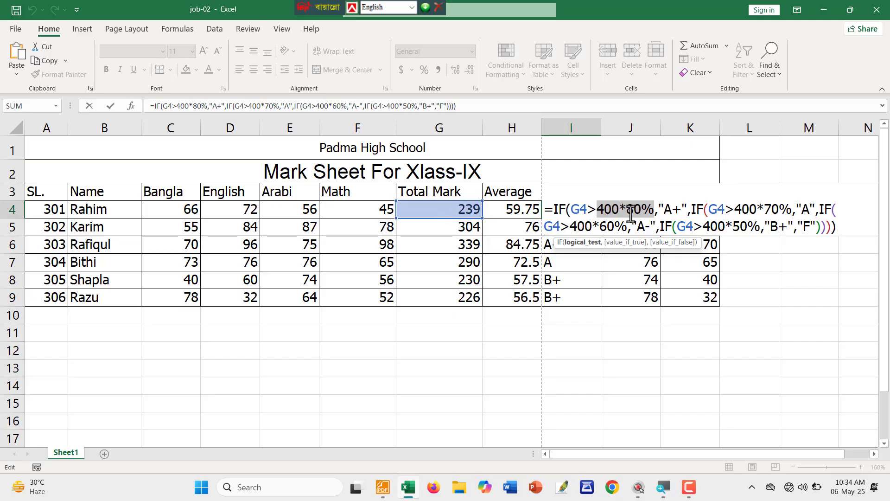
left_click_drag(597, 213, 654, 214)
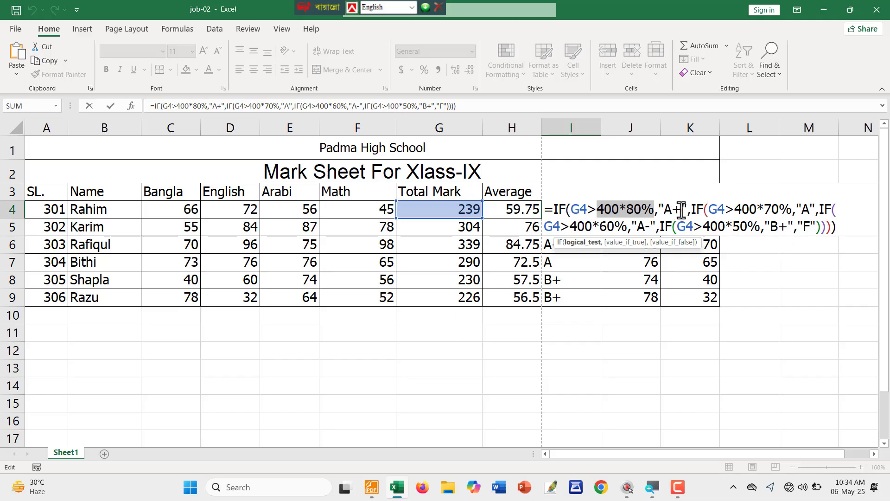
left_click_drag(681, 210, 664, 211)
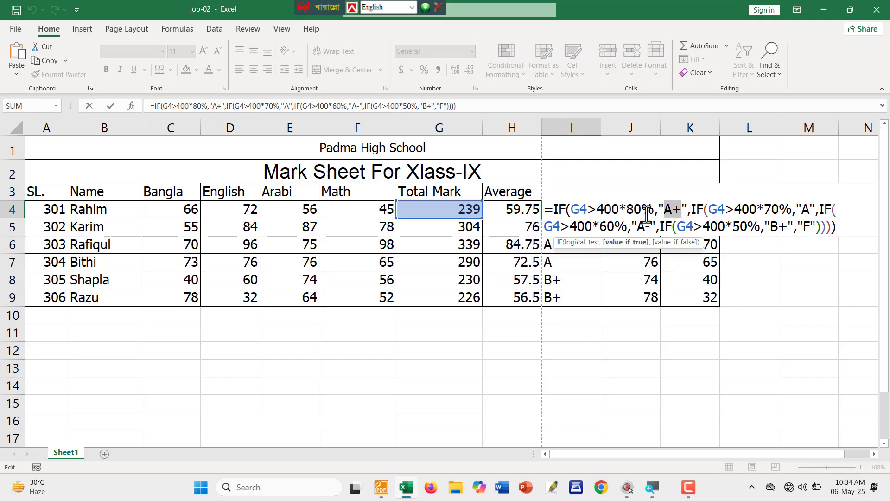
left_click_drag(654, 211, 597, 211)
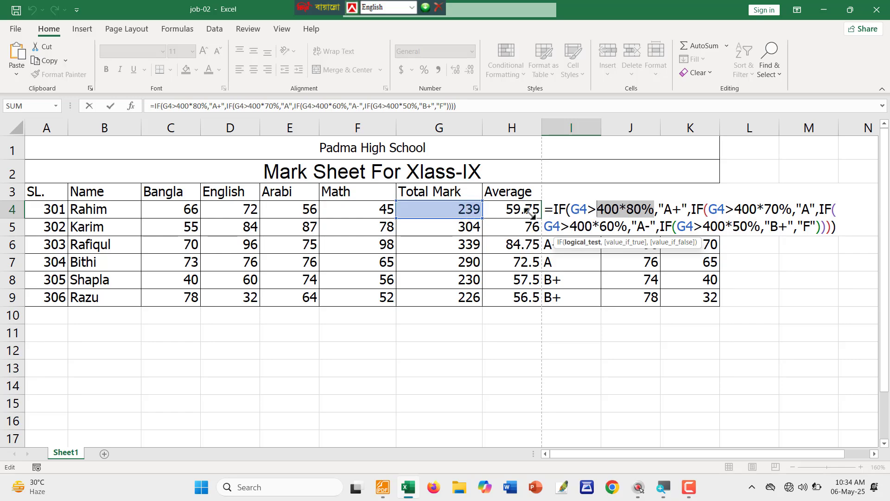
left_click_drag(590, 210, 570, 210)
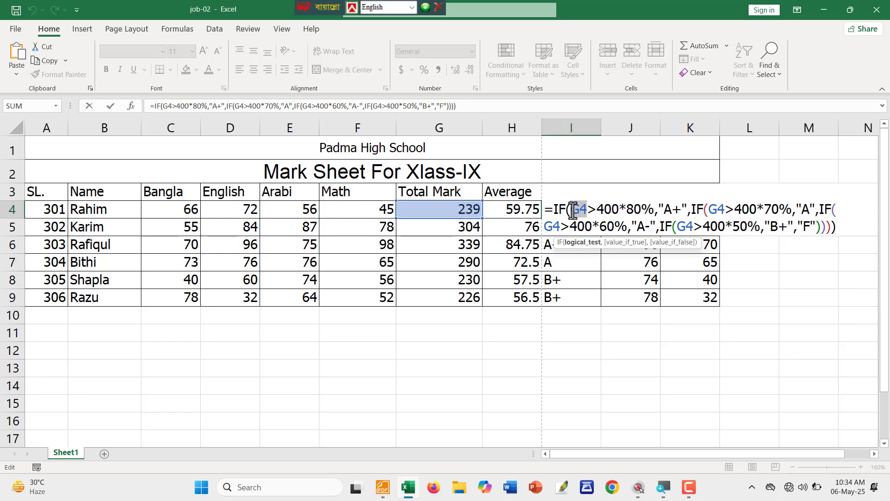
left_click_drag(651, 211, 575, 210)
left_click_drag(682, 209, 659, 210)
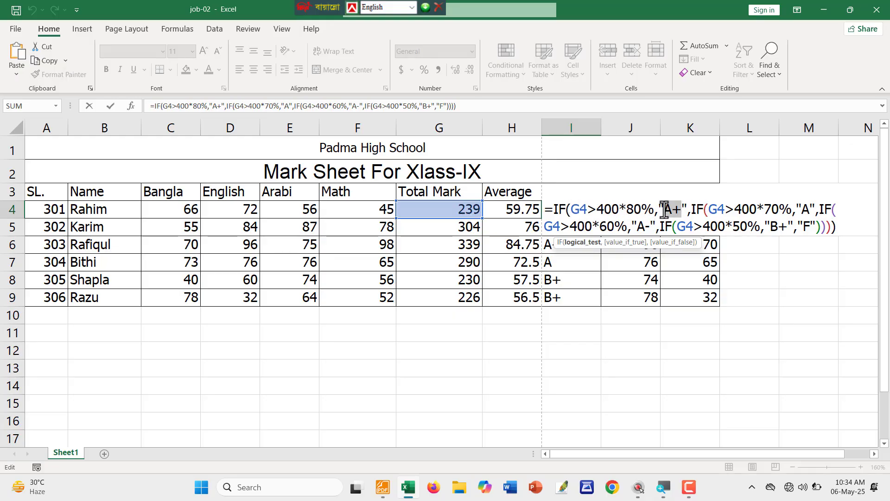
Review the formula's 70%, 60% and 50% thresholds and its B+ and F results.
left_click(692, 212)
left_click_drag(692, 212, 718, 213)
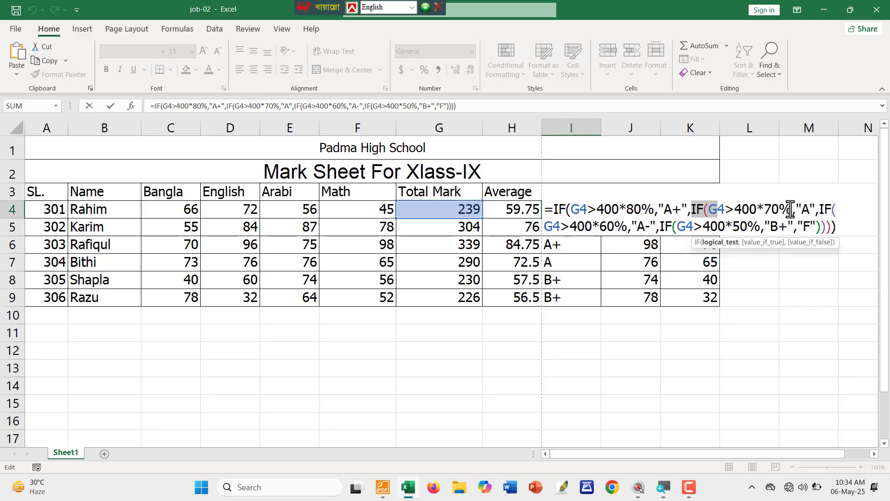
left_click_drag(792, 212, 731, 212)
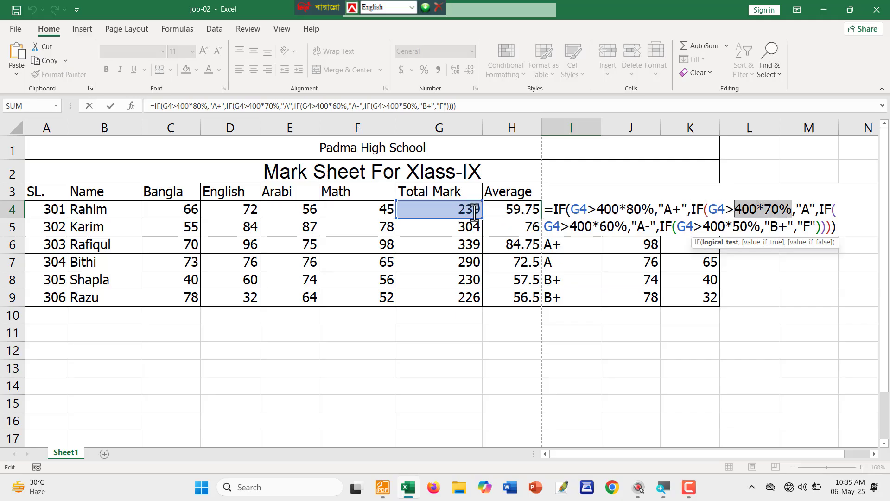
left_click(803, 210)
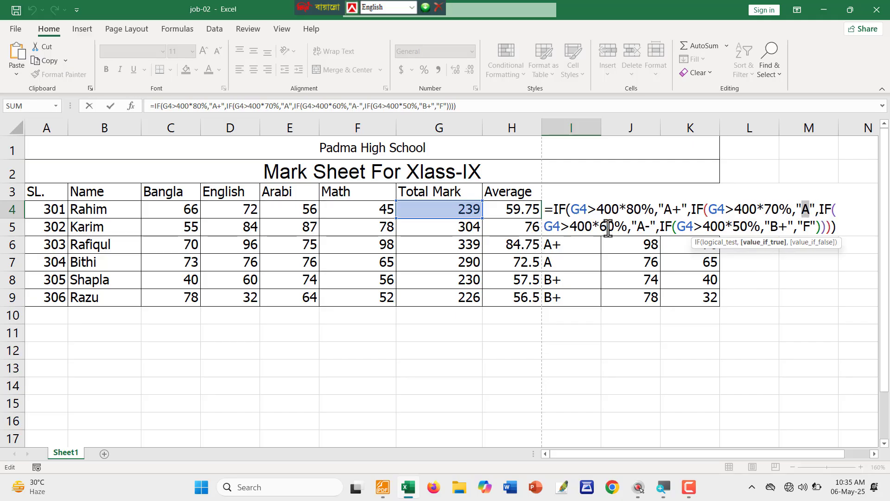
left_click_drag(626, 228, 551, 227)
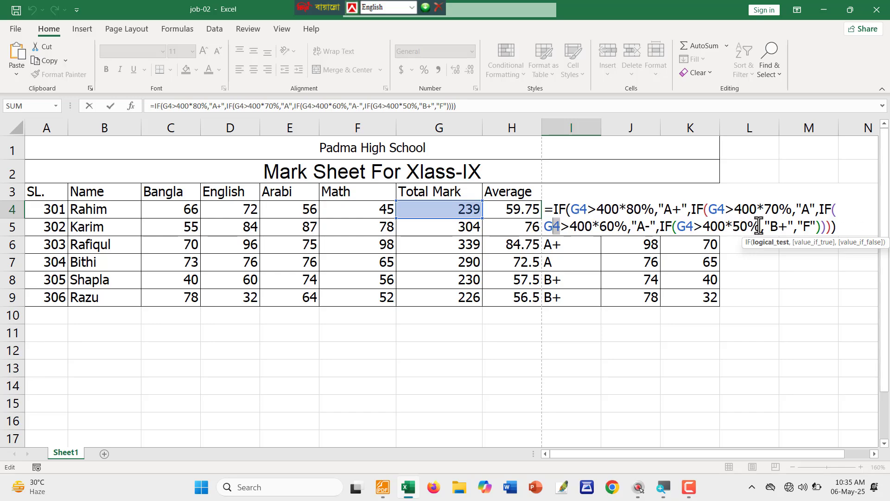
left_click_drag(760, 227, 683, 230)
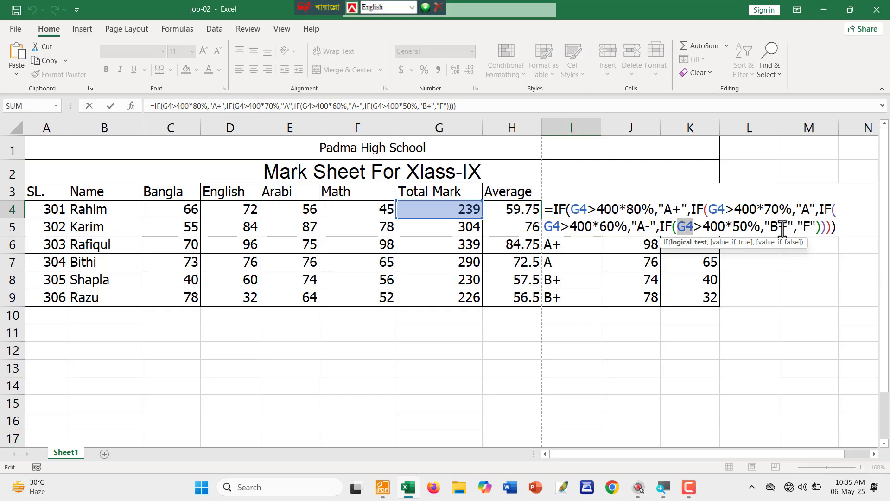
left_click_drag(789, 227, 689, 227)
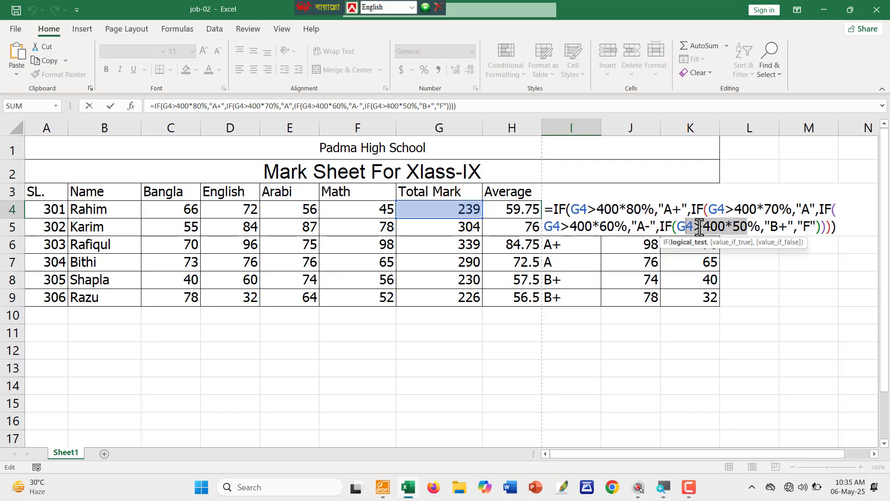
left_click_drag(794, 227, 816, 228)
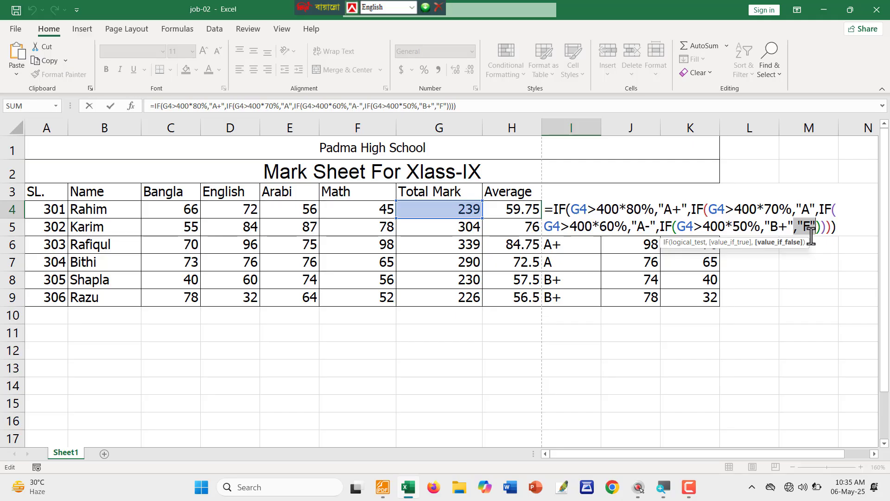
left_click(845, 232)
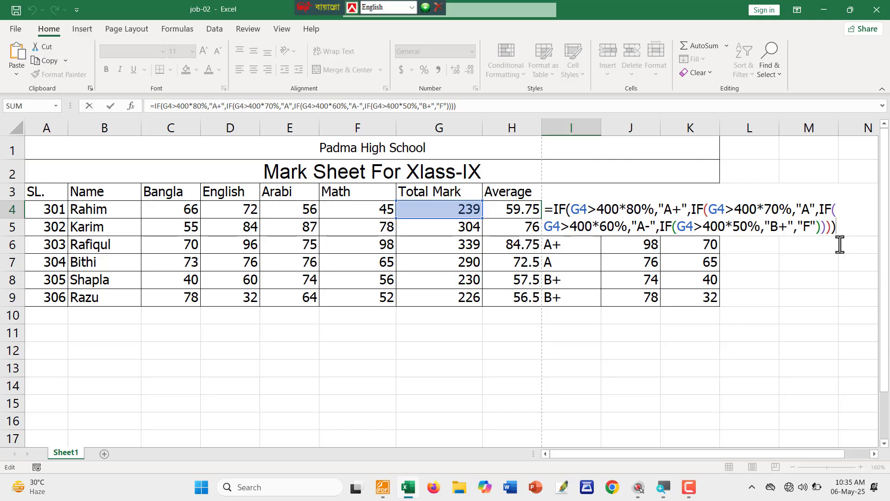
Commit the formula and check grades B+, A, A+, A, B+, B+ in the Grade column.
key("Return")
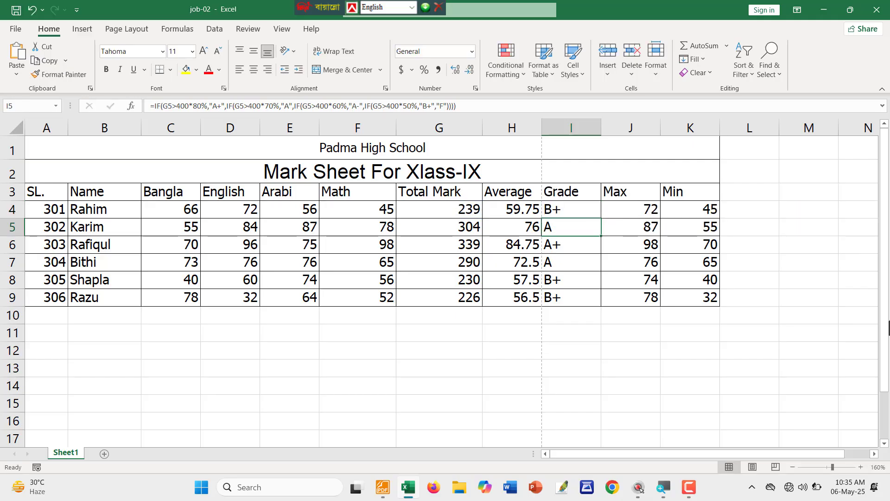
left_click_drag(584, 213, 578, 291)
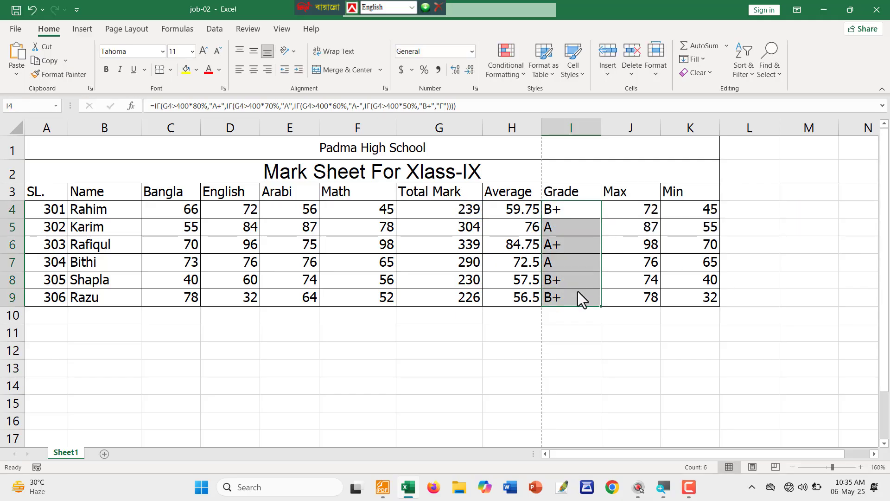
left_click(631, 368)
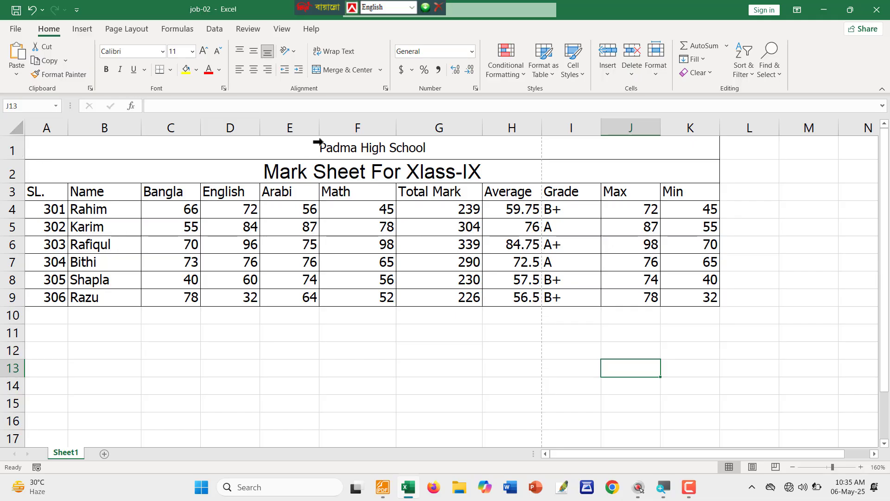
Draw a red pencil check mark beside item ১৫, the Data Filter task.
key("alt+Tab")
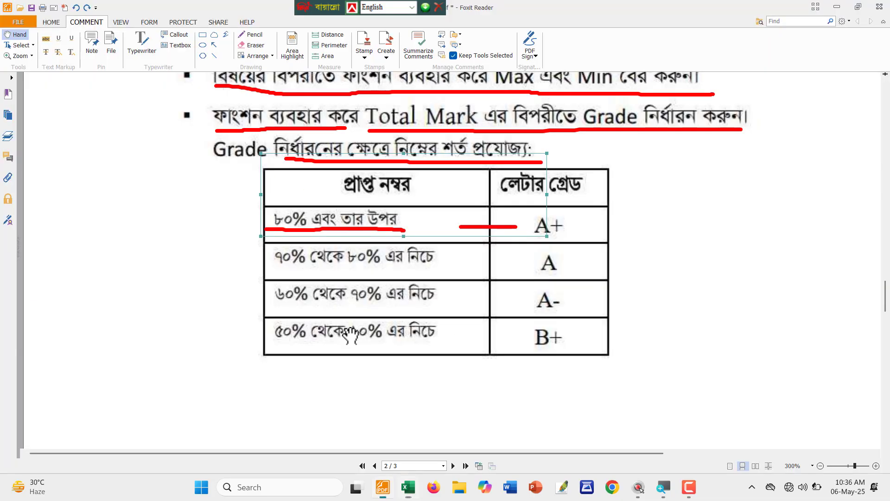
scroll(363, 266, "down", 1)
scroll(363, 267, "down", 3, "ctrl")
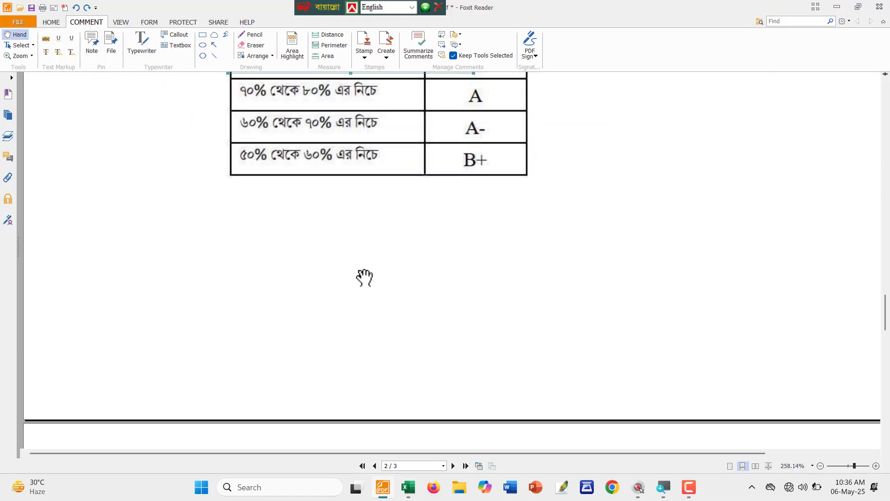
scroll(363, 278, "down", 8)
scroll(380, 301, "up", 15)
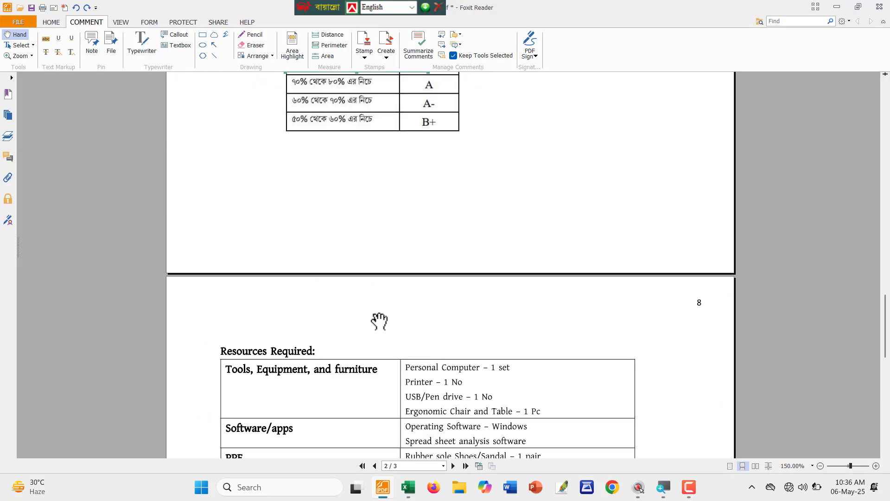
scroll(361, 320, "up", 3)
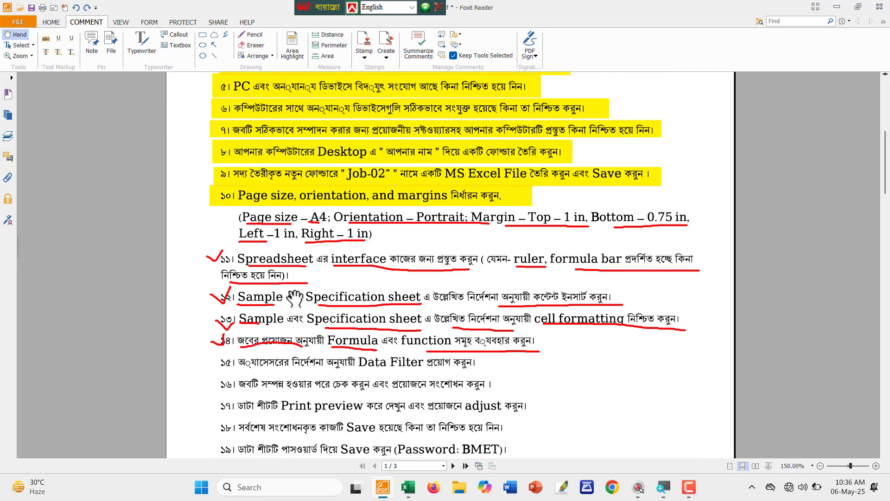
scroll(279, 301, "down", 5)
scroll(259, 227, "up", 3, "ctrl")
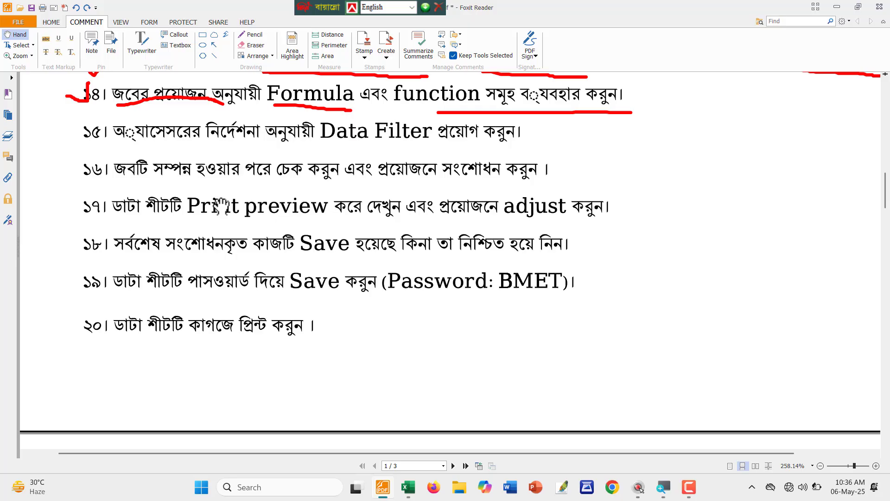
scroll(190, 194, "up", 1, "ctrl")
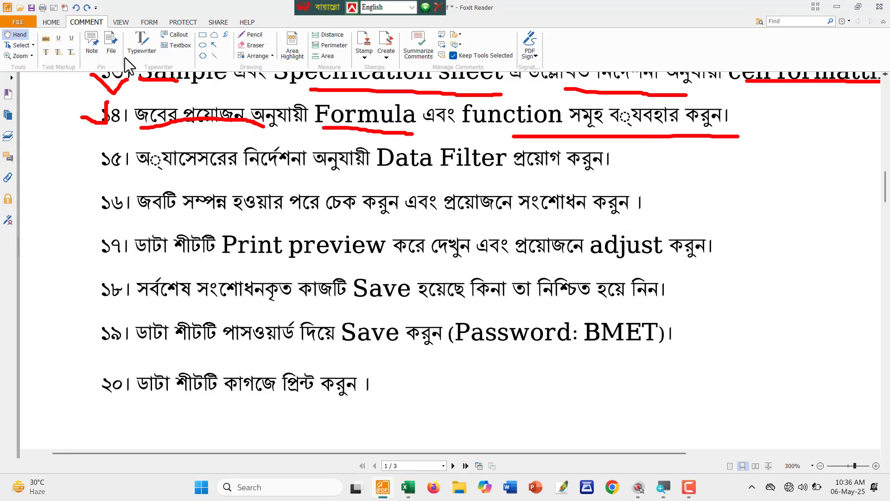
left_click(251, 35)
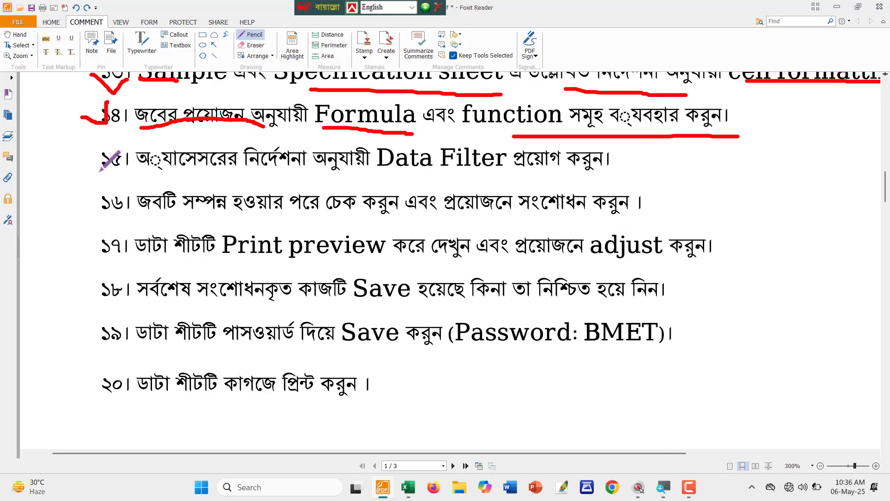
mouse_move(85, 153)
left_mouse_down()
mouse_move(99, 172)
mouse_move(115, 148)
mouse_move(222, 173)
mouse_move(634, 176)
left_mouse_up()
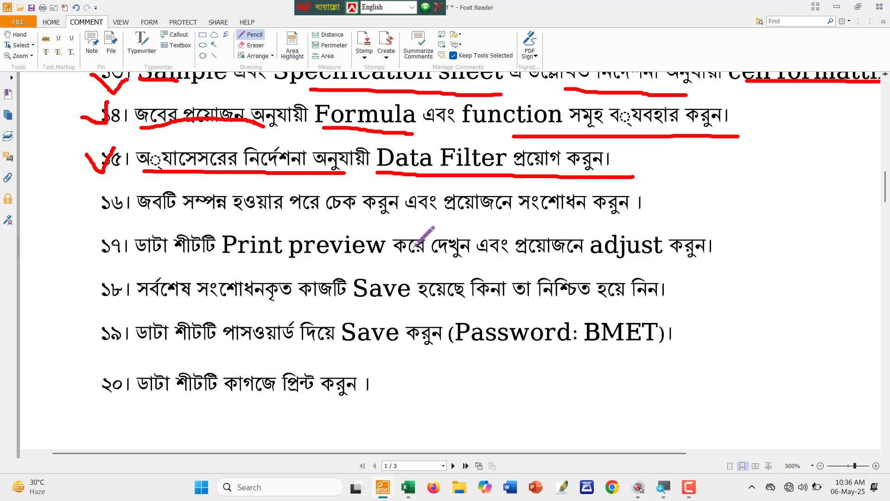
Turn on AutoFilter for header row A3:K3, from SL. through Min.
key("alt+Tab")
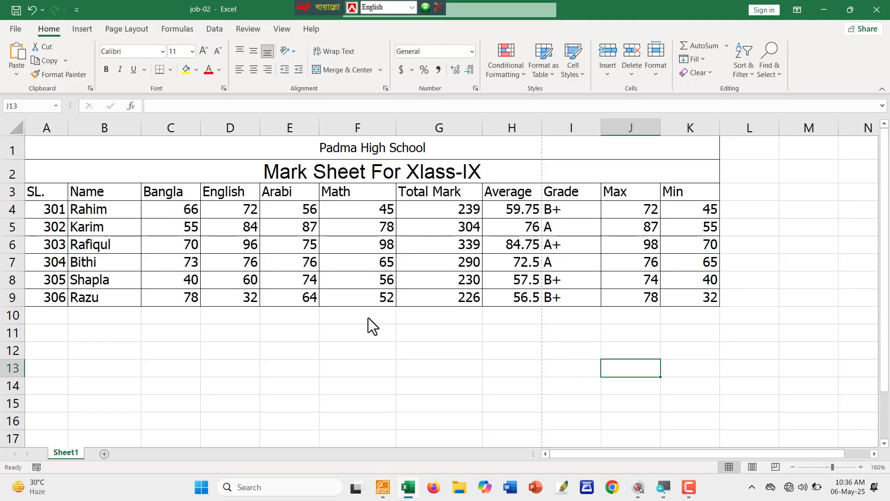
left_click(371, 366)
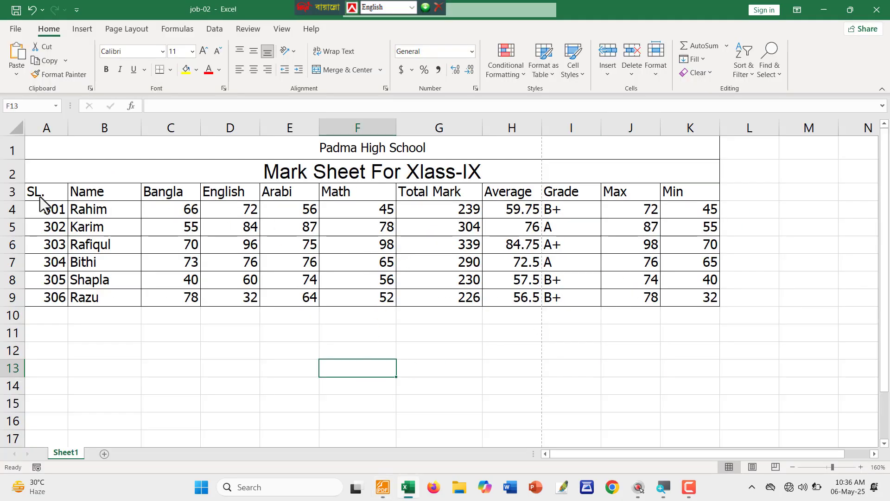
left_click_drag(27, 184, 714, 199)
key("Escape")
left_click_drag(54, 193, 673, 196)
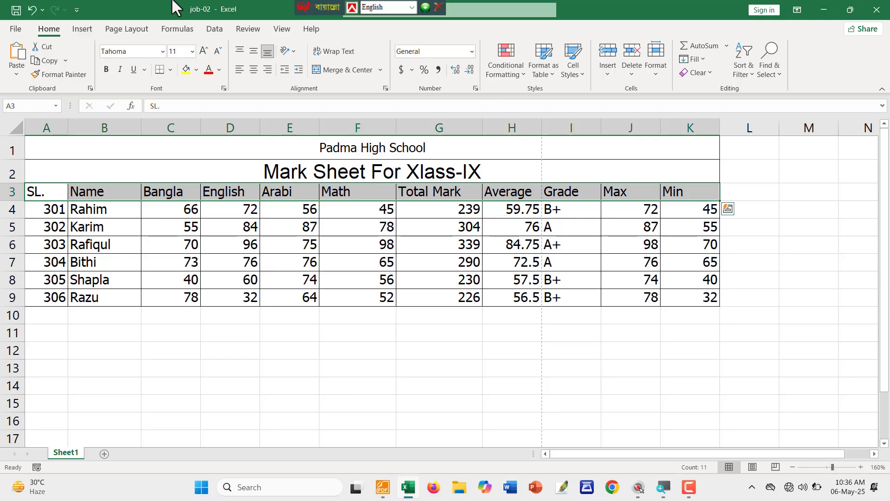
left_click(213, 29)
left_click(380, 50)
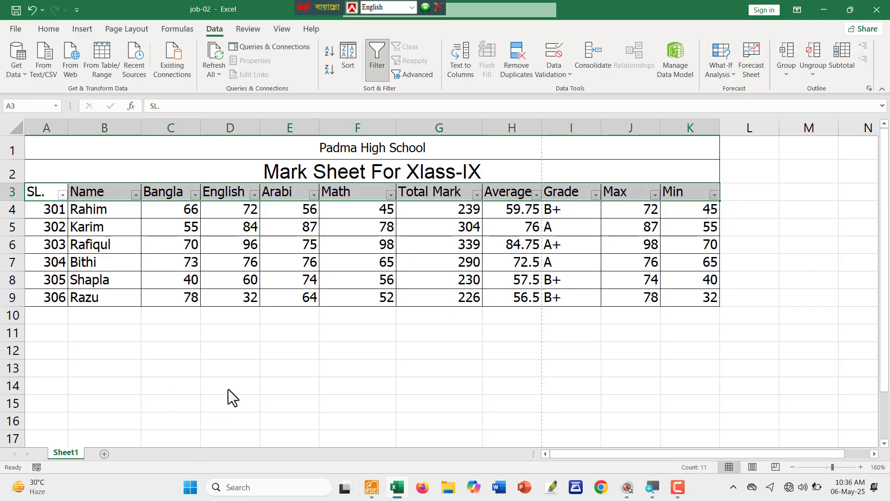
left_click(239, 376)
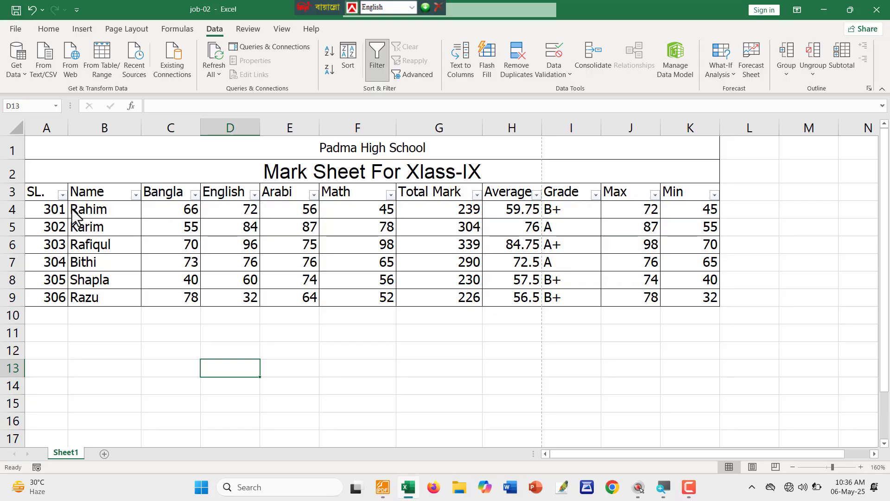
Select serial numbers 301 to 305 in column A, then clear the selection.
left_click(46, 214)
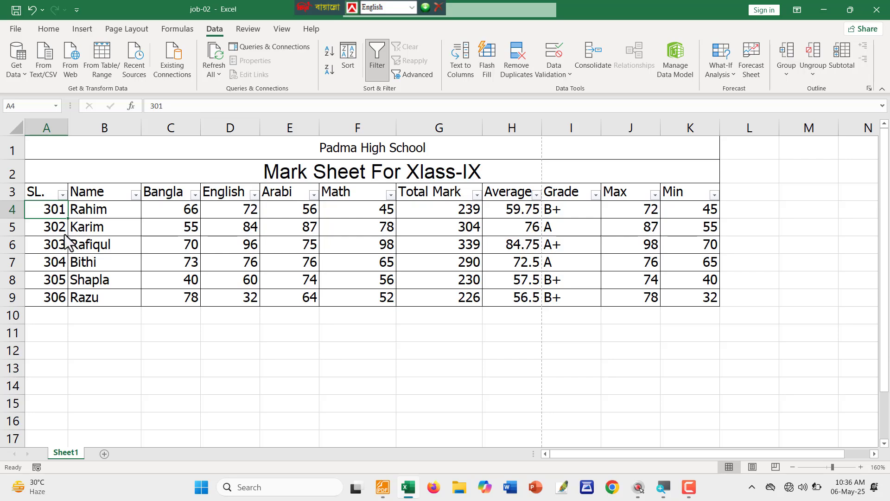
left_click(50, 283)
left_click_drag(49, 208, 55, 281)
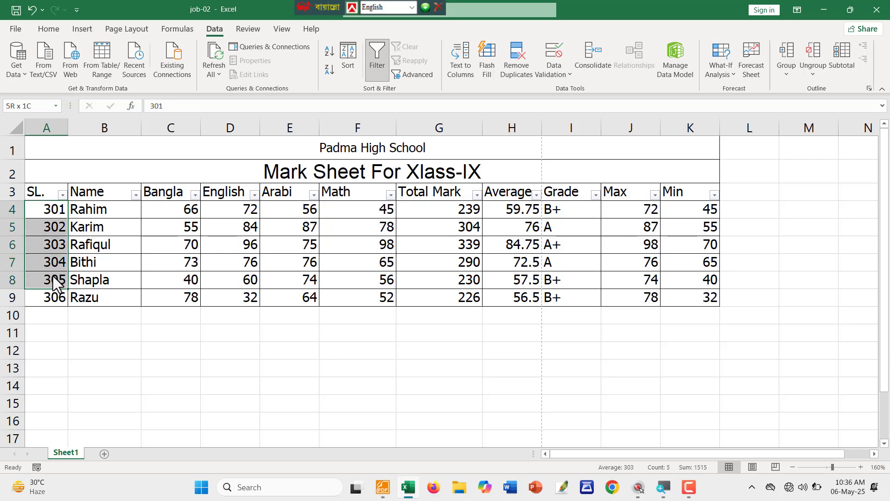
left_click(92, 332)
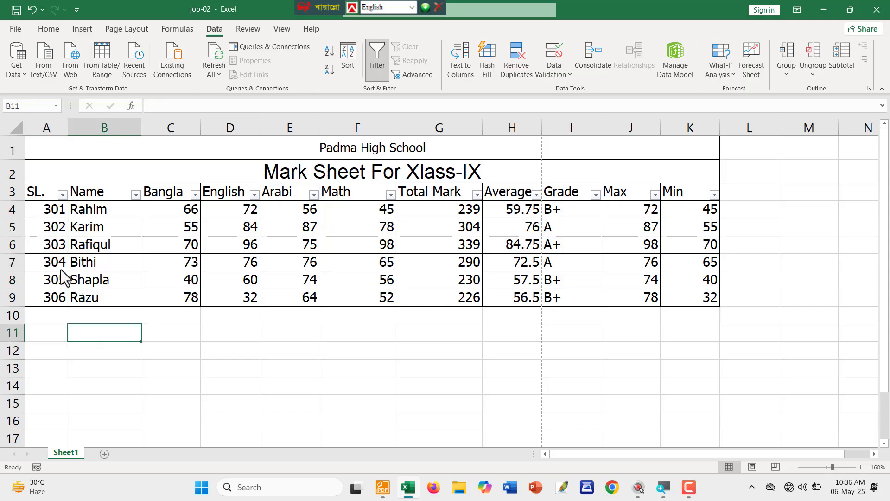
left_click(62, 195)
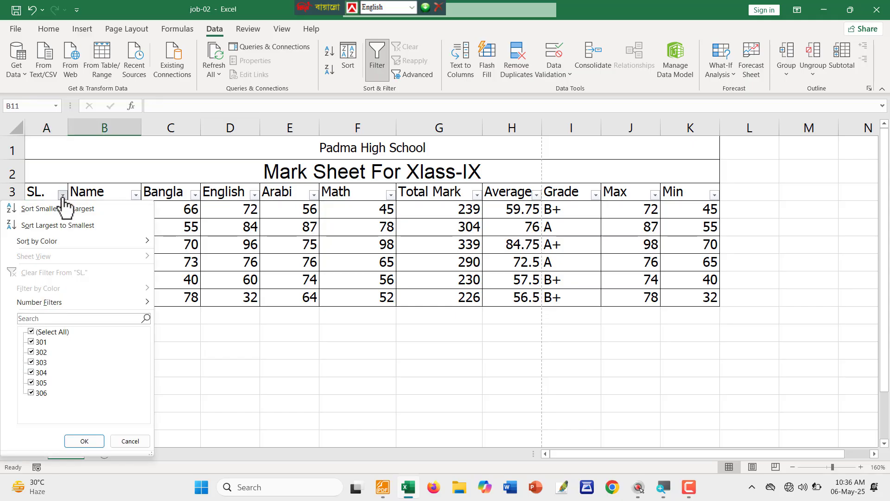
left_click(34, 332)
left_click(32, 342)
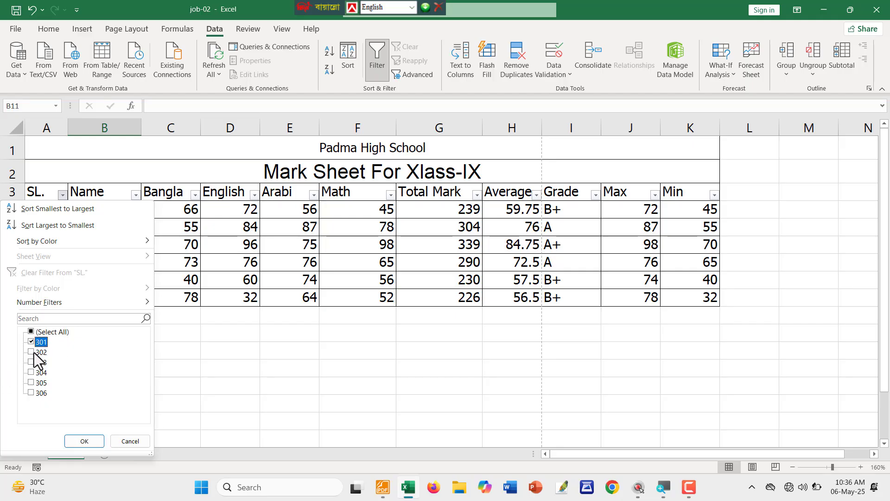
left_click(31, 352)
left_click(31, 372)
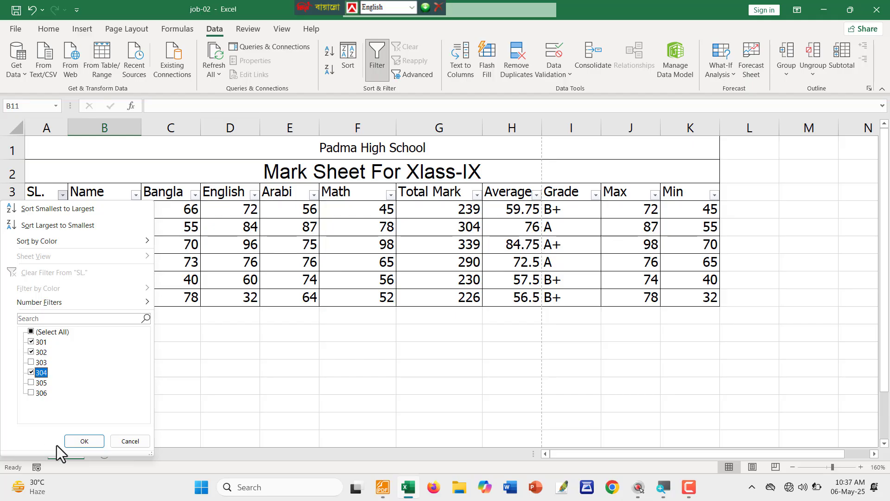
left_click(84, 441)
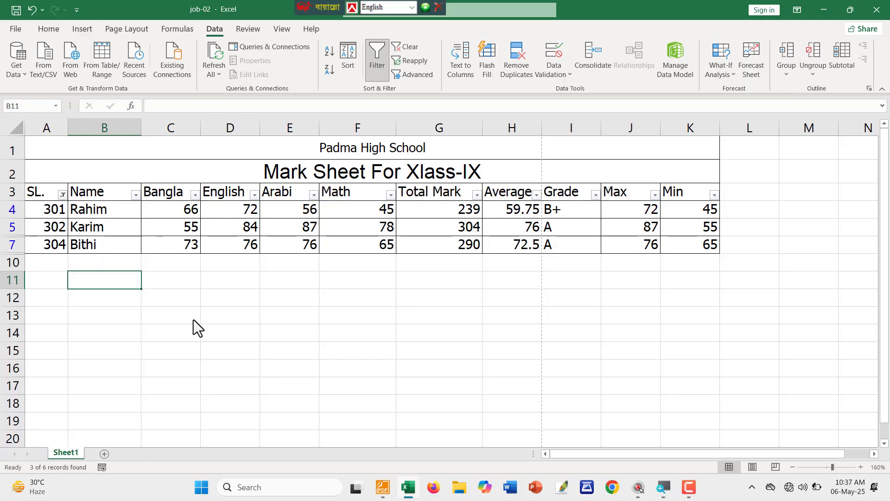
key("ctrl+alt+g")
mouse_move(24, 200)
left_mouse_down()
mouse_move(574, 262)
mouse_move(724, 262)
left_mouse_up()
key("ctrl+alt+g")
key("ctrl+alt+g")
mouse_move(14, 195)
left_mouse_down()
mouse_move(628, 260)
mouse_move(771, 266)
mouse_move(762, 265)
left_mouse_up()
key("ctrl+alt+g")
key("ctrl+alt+g")
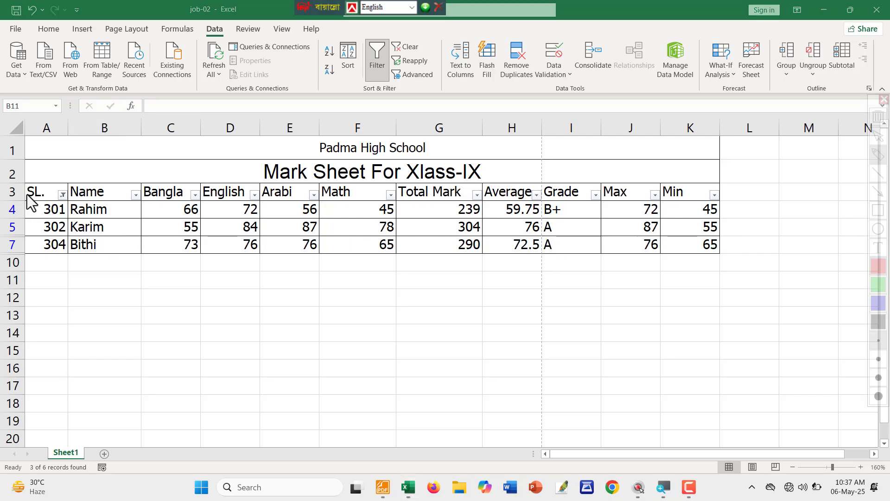
mouse_move(18, 193)
left_mouse_down()
mouse_move(507, 264)
mouse_move(772, 262)
mouse_move(761, 262)
left_mouse_up()
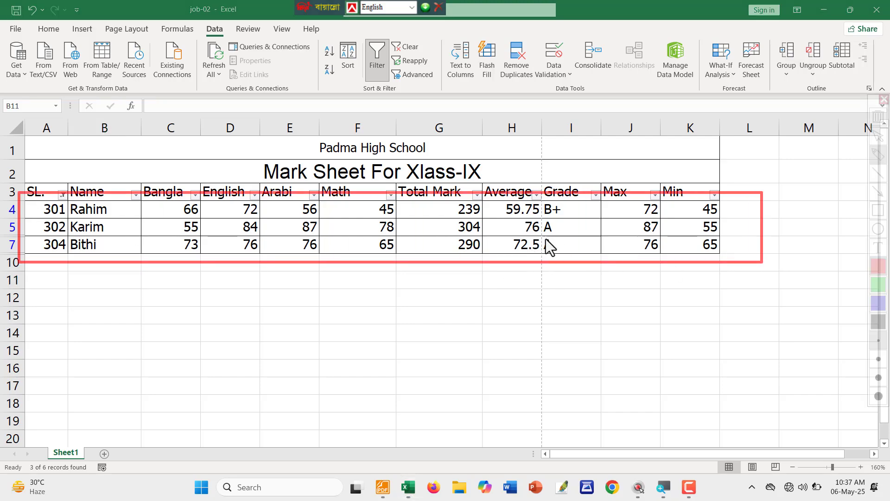
left_click_drag(540, 220, 562, 241)
left_click_drag(522, 305, 515, 377)
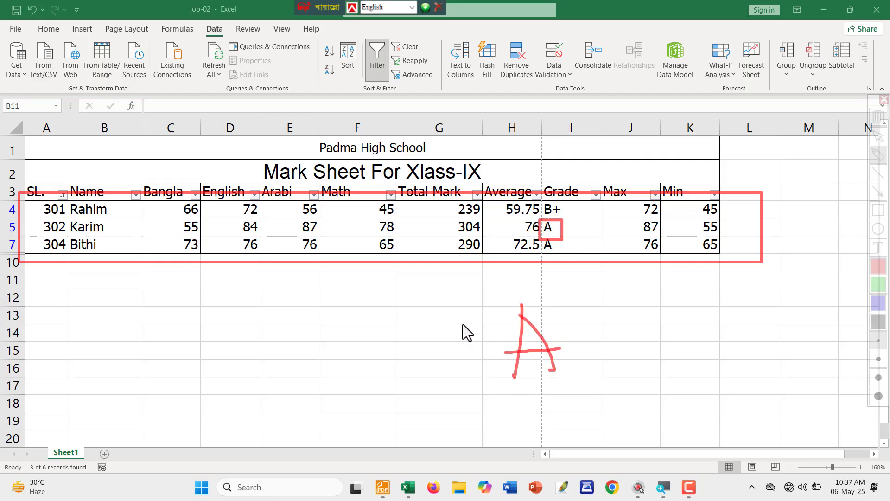
key("ctrl+alt+g")
left_click(62, 195)
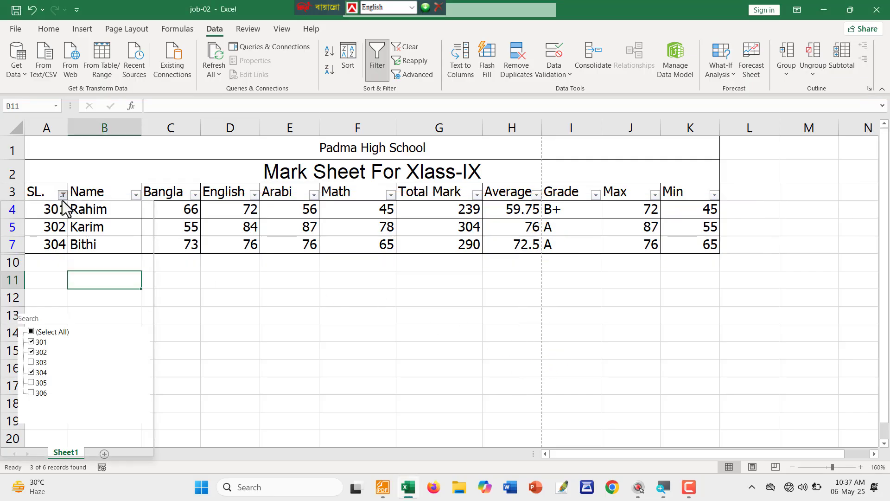
left_click(31, 331)
left_click(76, 441)
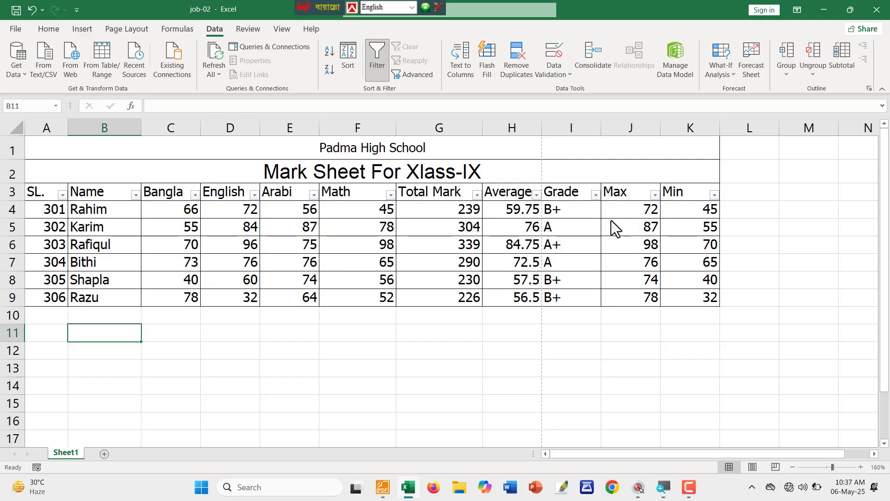
key("ctrl+2")
mouse_move(539, 199)
left_mouse_down()
mouse_move(580, 296)
mouse_move(605, 311)
left_mouse_up()
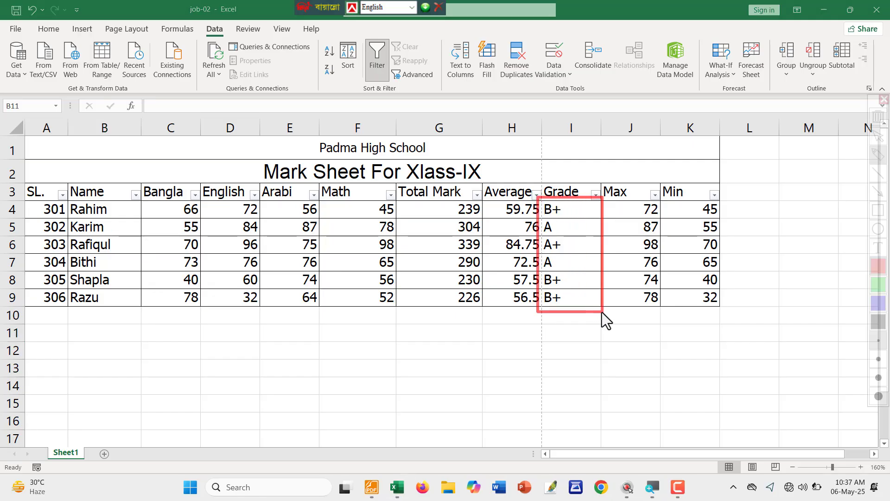
key("Escape")
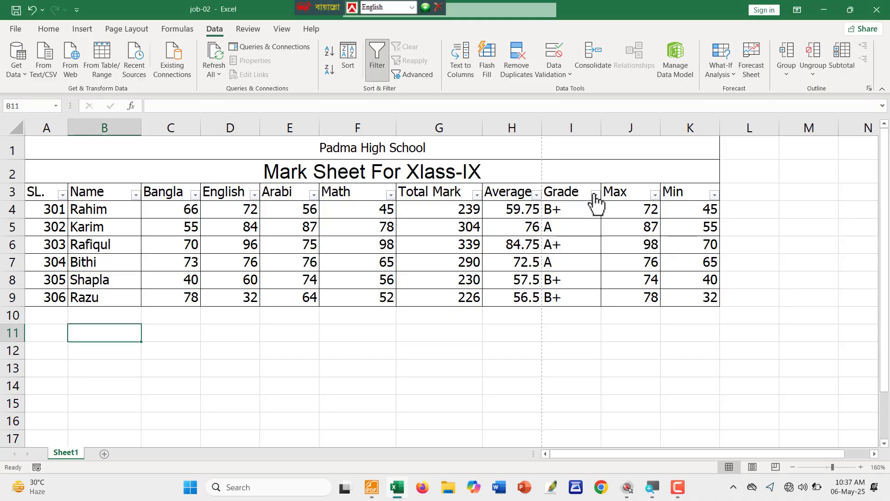
left_click(596, 196)
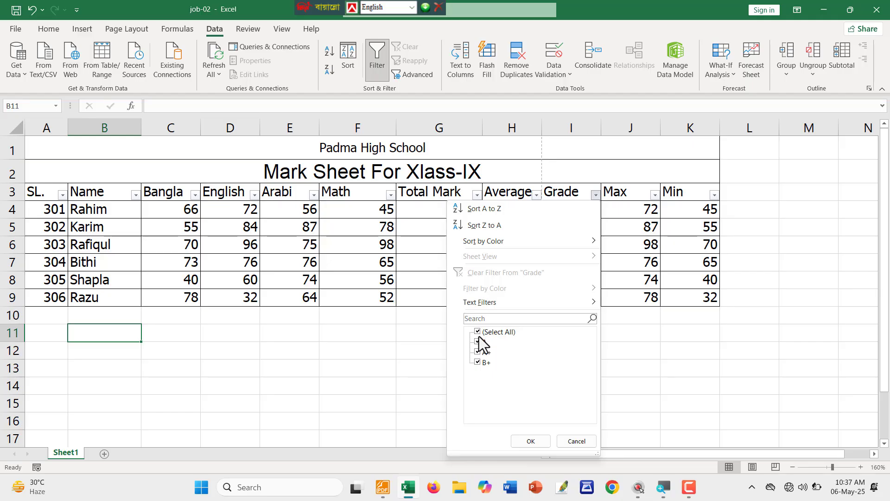
left_click(478, 352)
left_click(531, 441)
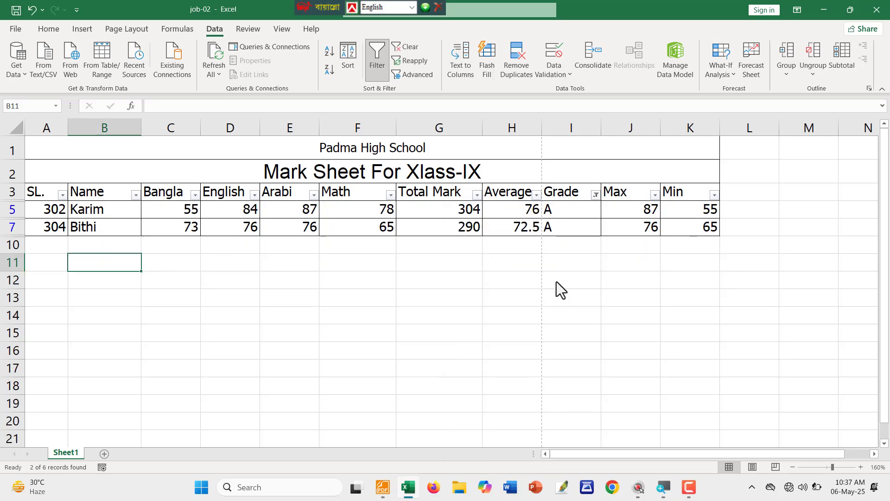
left_click(595, 195)
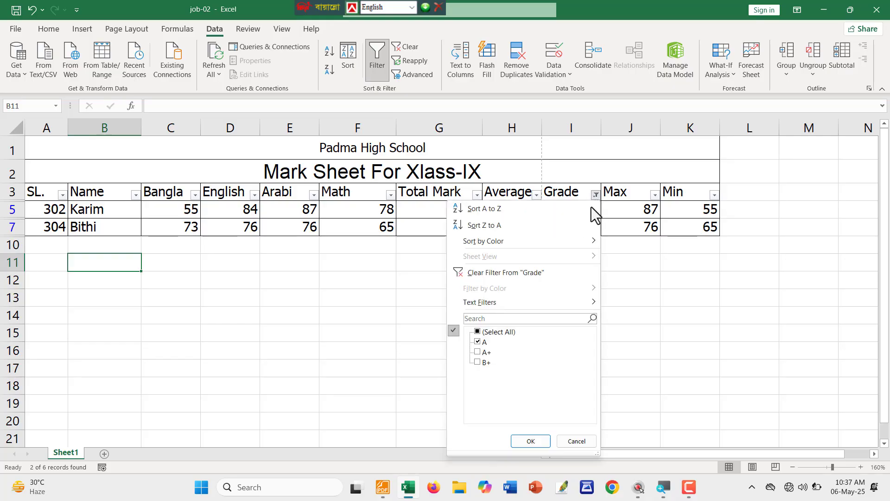
key("super")
type("+")
key("super")
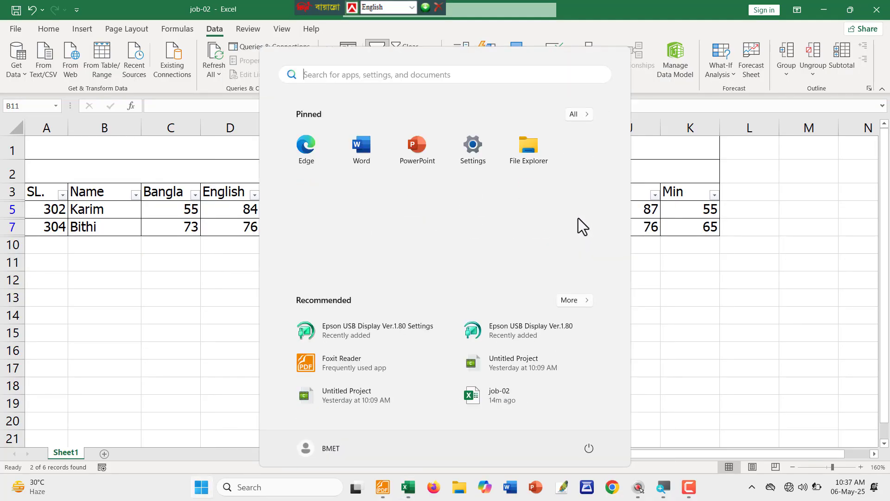
key("Escape")
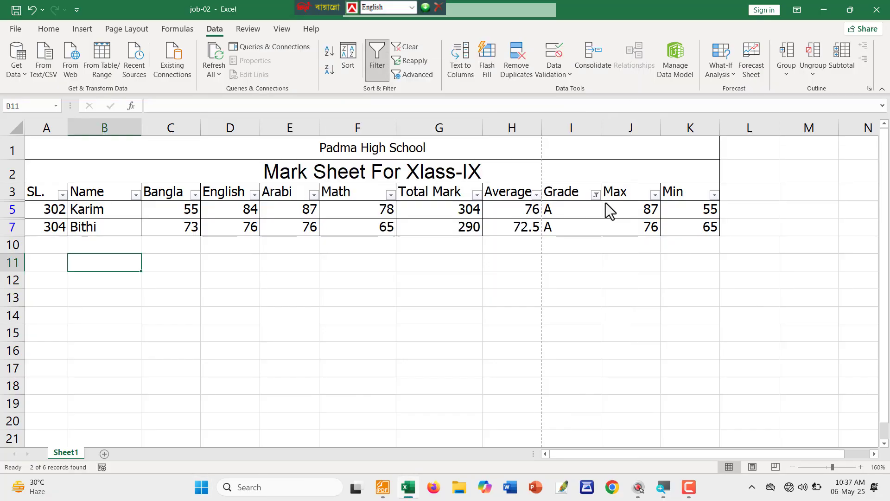
left_click(595, 196)
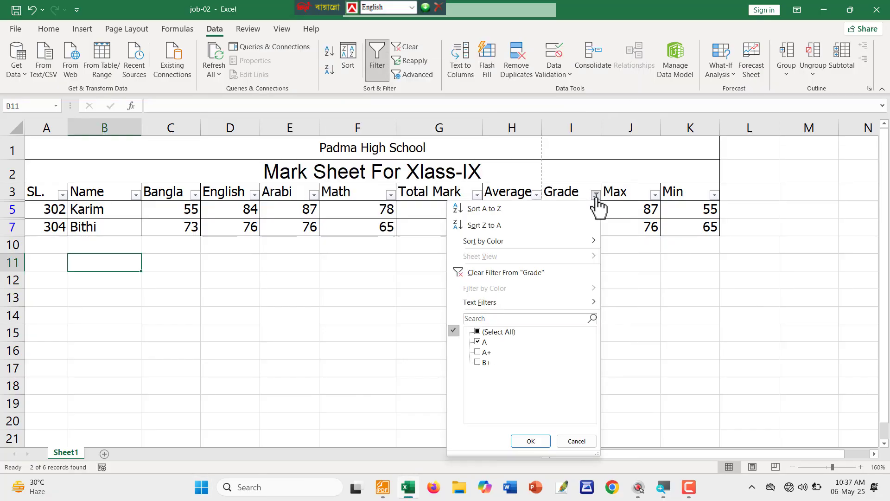
left_click(479, 353)
left_click(530, 441)
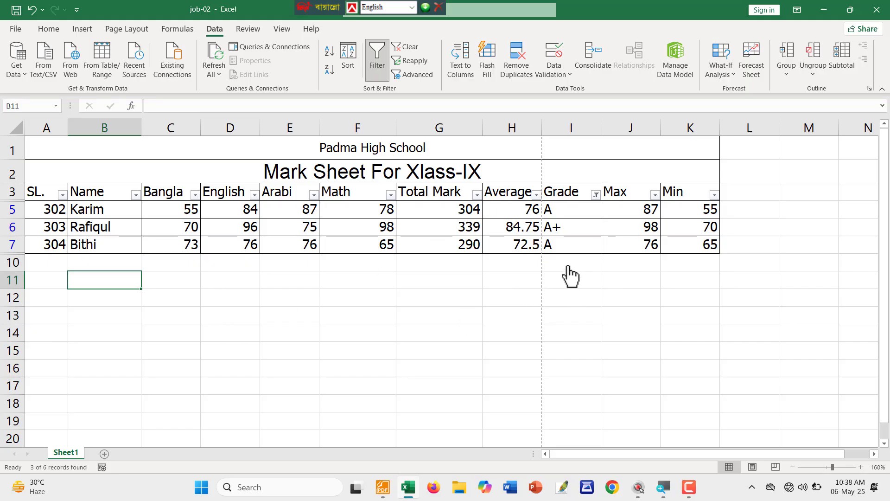
left_click(595, 195)
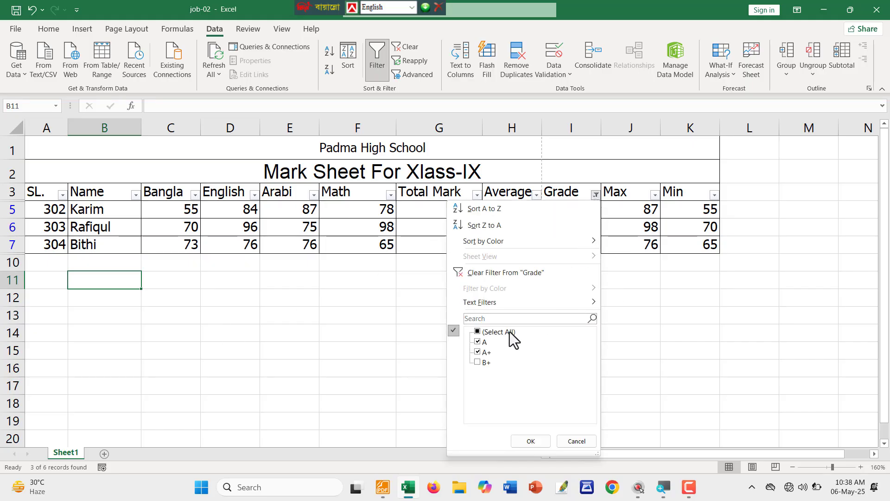
left_click(482, 332)
left_click(529, 441)
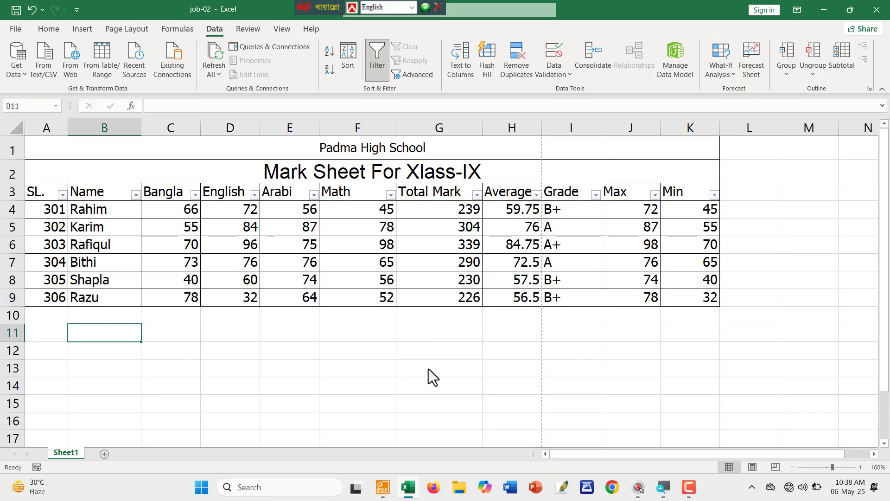
left_click(176, 382)
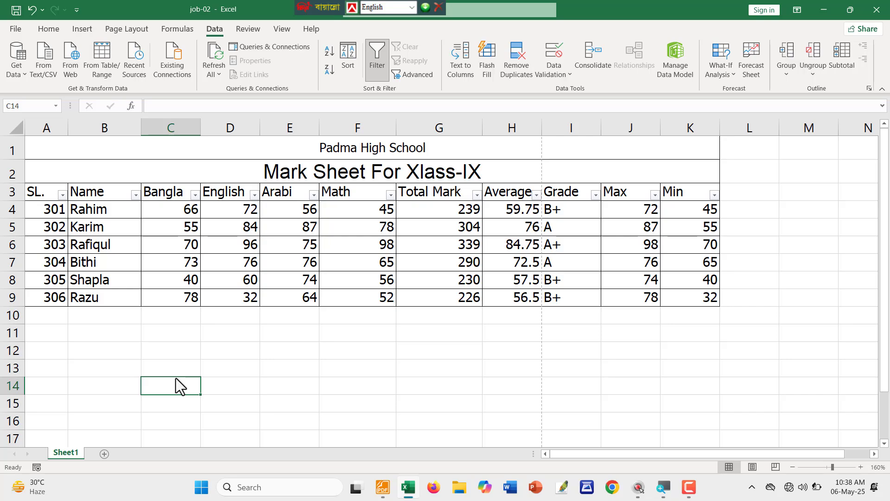
left_click(164, 359)
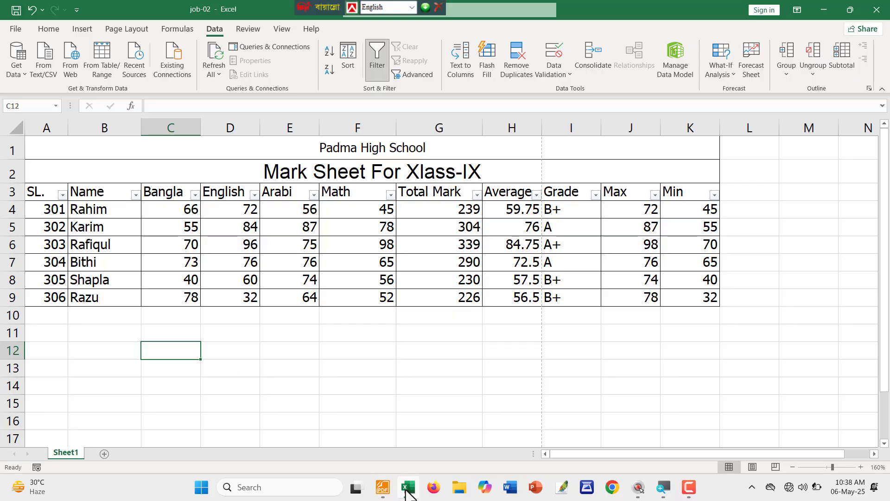
Draw red check marks and underlines on items 16 and 17, then return to Excel.
left_click(382, 487)
scroll(139, 174, "down", 1)
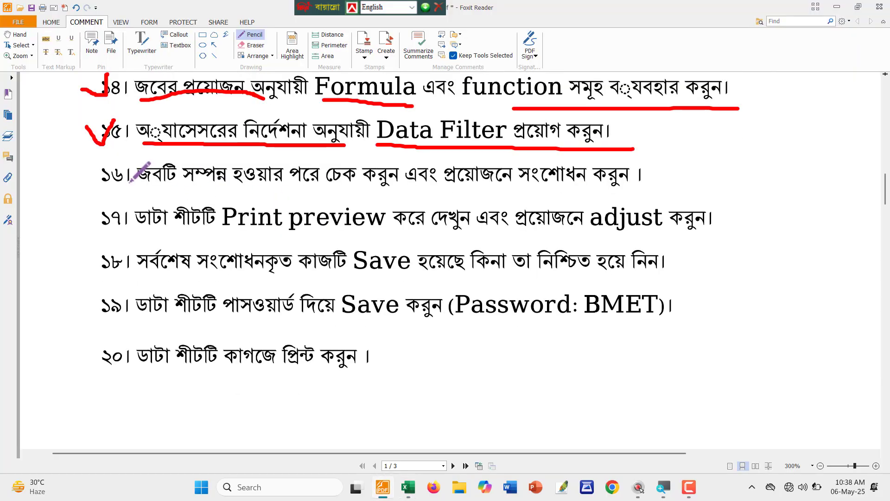
mouse_move(90, 164)
left_mouse_down()
mouse_move(126, 162)
mouse_move(207, 190)
mouse_move(649, 195)
left_mouse_up()
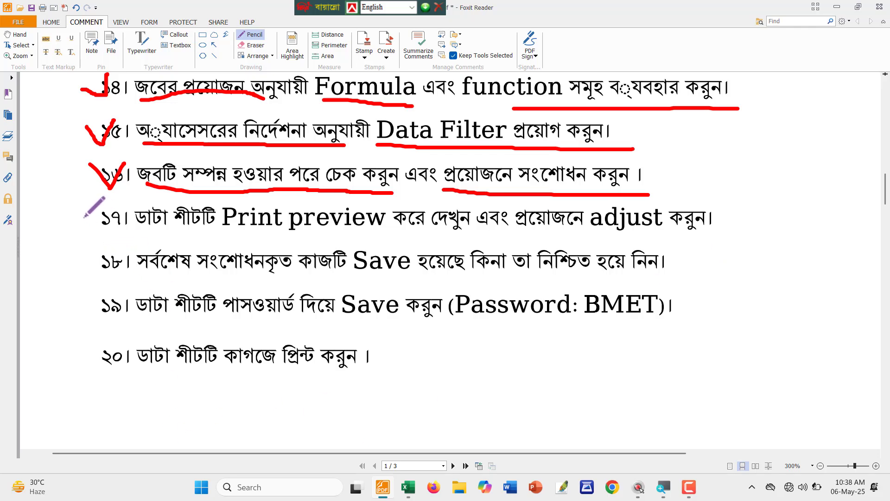
mouse_move(81, 215)
left_mouse_down()
mouse_move(99, 229)
mouse_move(111, 207)
left_mouse_up()
left_click_drag(149, 232, 713, 235)
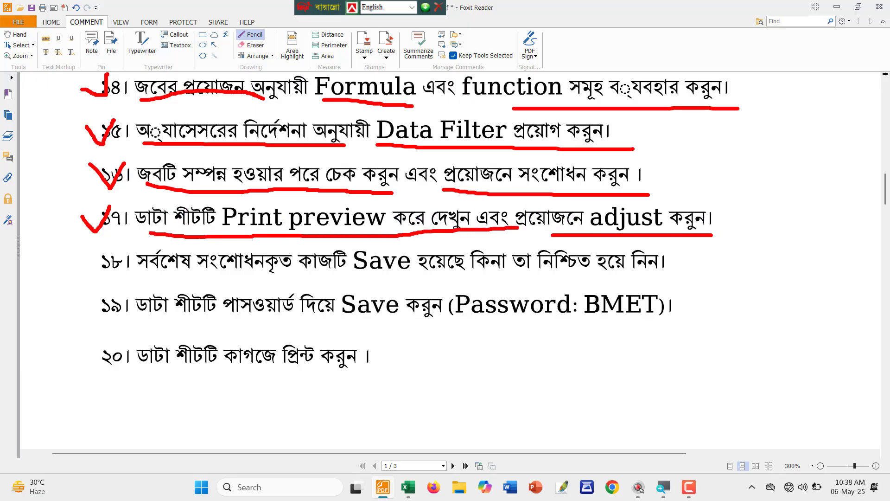
left_click(407, 487)
Open the mark sheet's print preview and outline the first page's table in red.
left_click(314, 391)
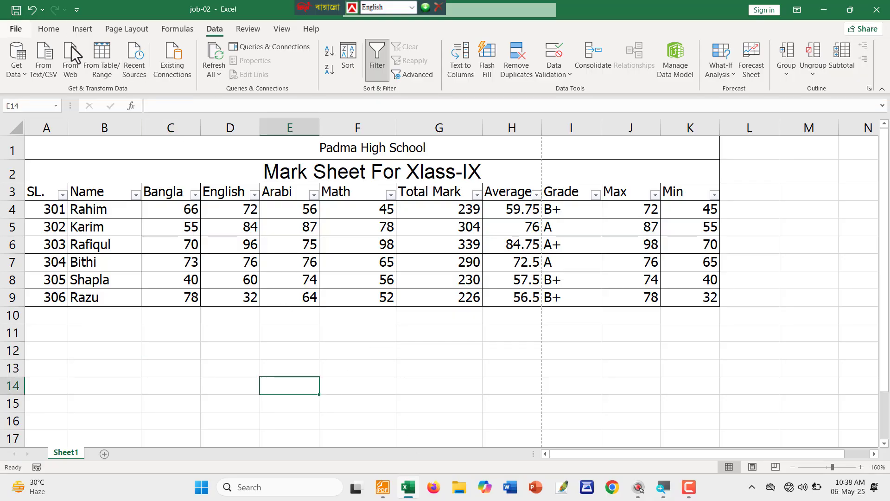
left_click(14, 28)
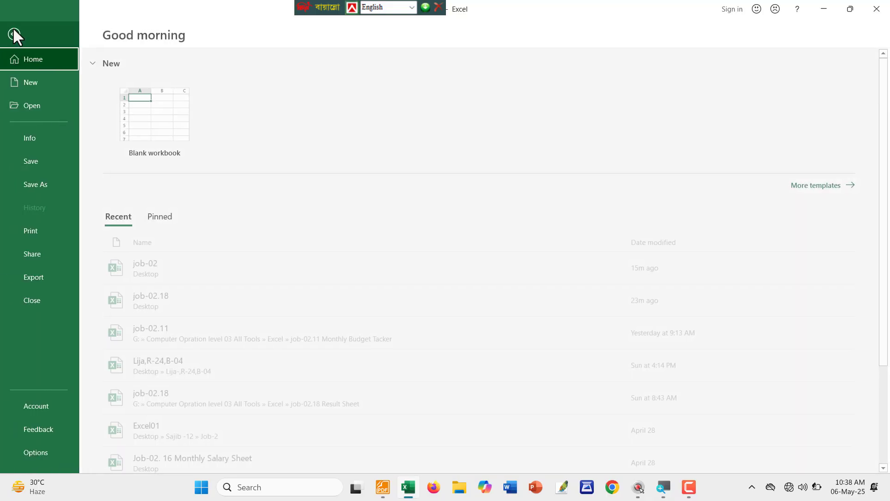
left_click(30, 235)
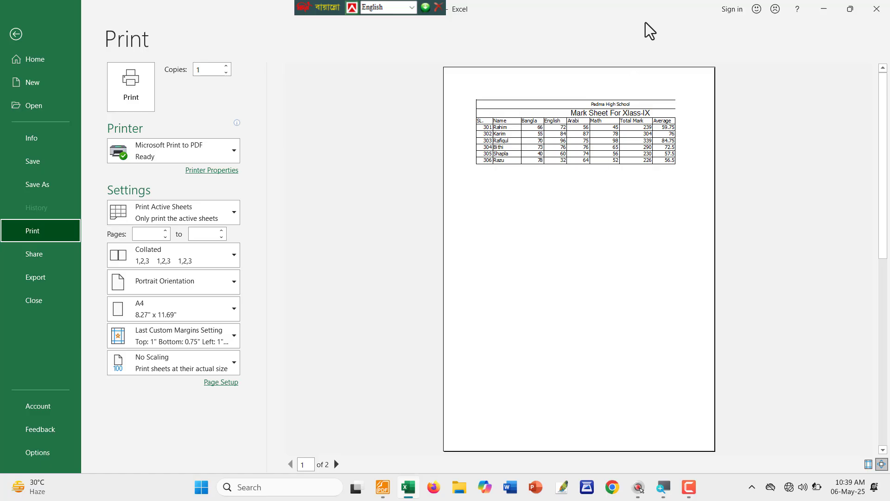
key("ctrl+alt+g")
left_click_drag(467, 88, 691, 168)
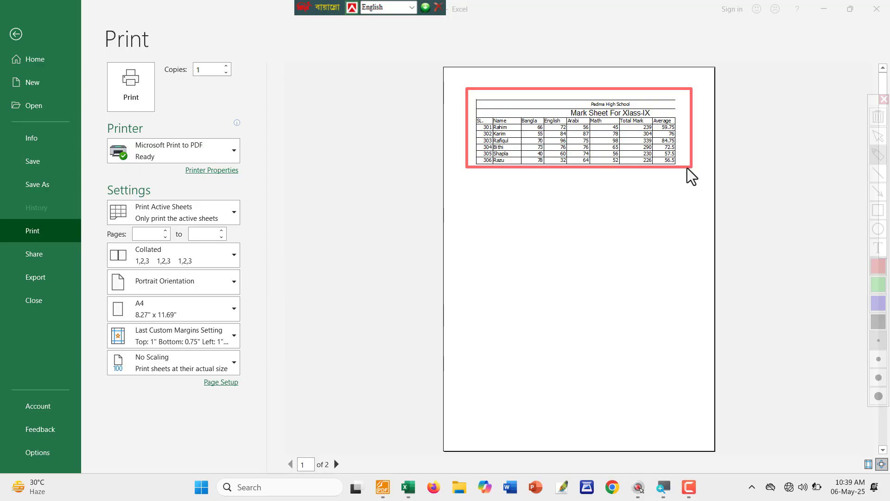
key("Escape")
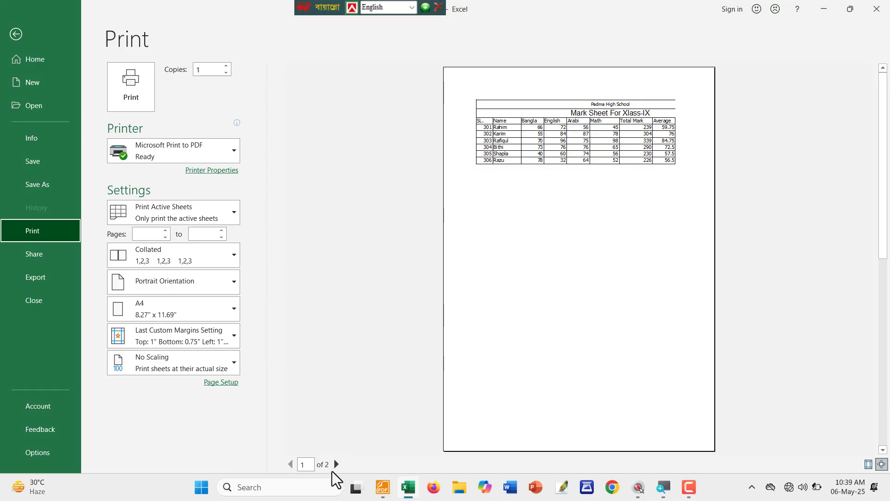
View preview page 2 of 2 with the spilled columns, then return to the worksheet.
left_click(338, 465)
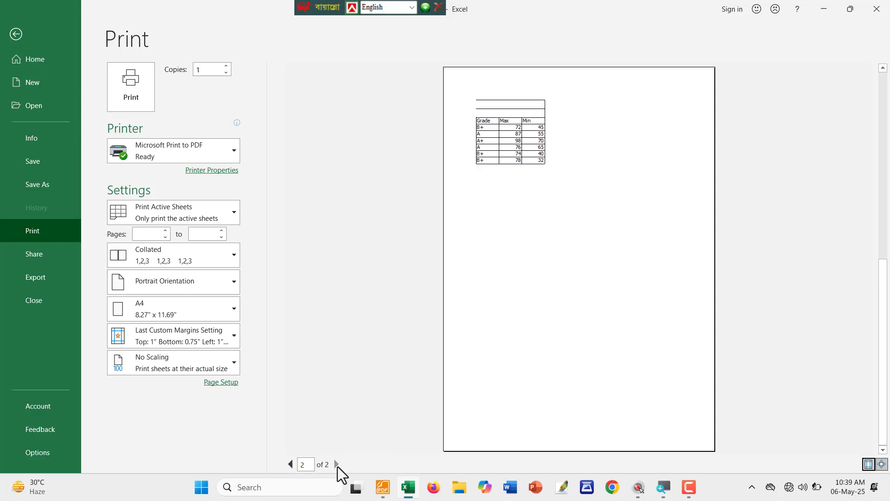
key("ctrl+shift+a")
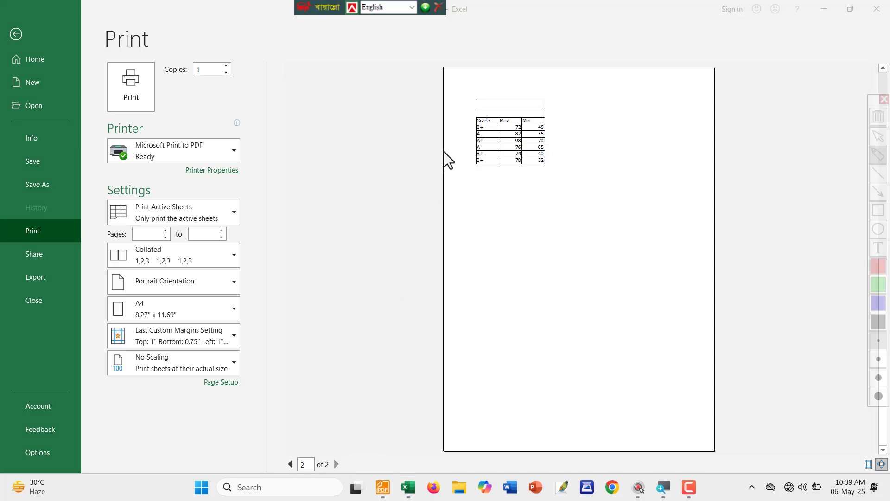
left_click_drag(458, 80, 586, 190)
mouse_move(489, 239)
left_mouse_down()
mouse_move(538, 316)
mouse_move(597, 233)
left_mouse_up()
key("ctrl+shift+a")
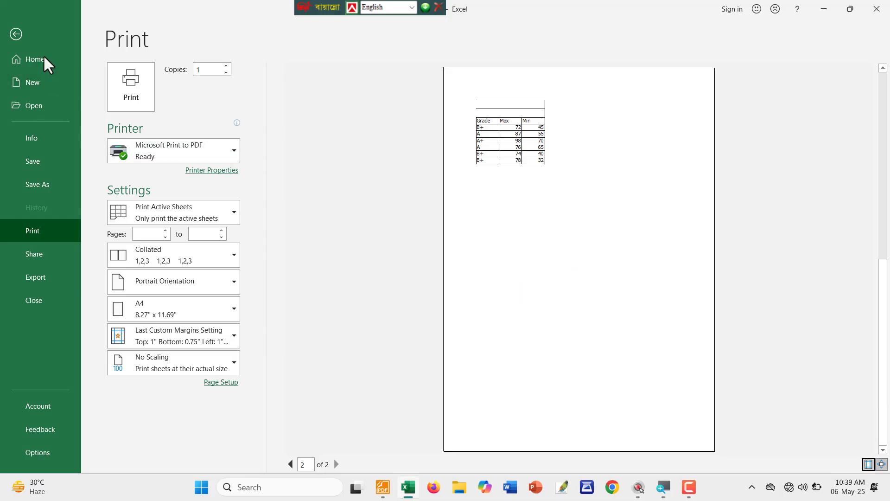
left_click(14, 34)
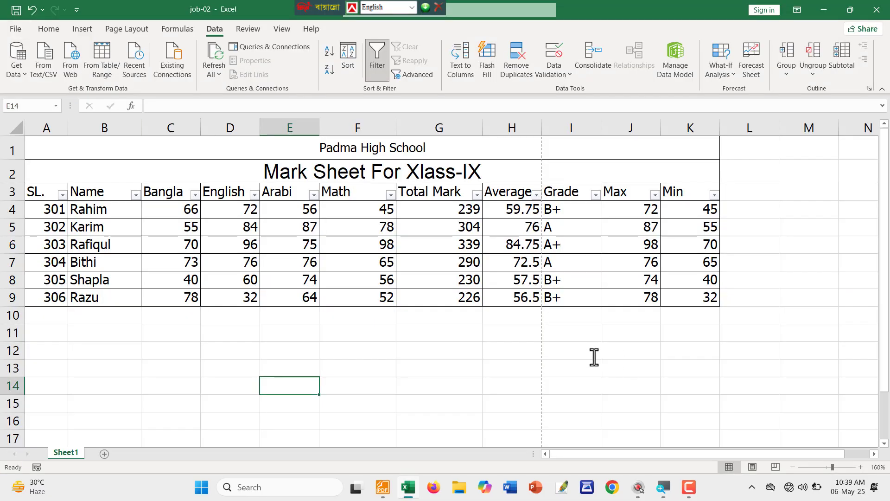
key("ctrl+shift+a")
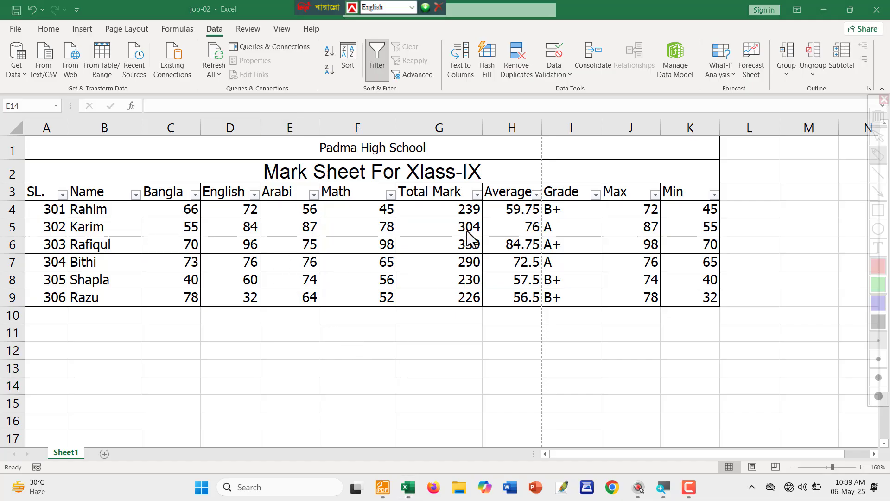
mouse_move(539, 133)
left_mouse_down()
mouse_move(557, 371)
mouse_move(543, 446)
left_mouse_up()
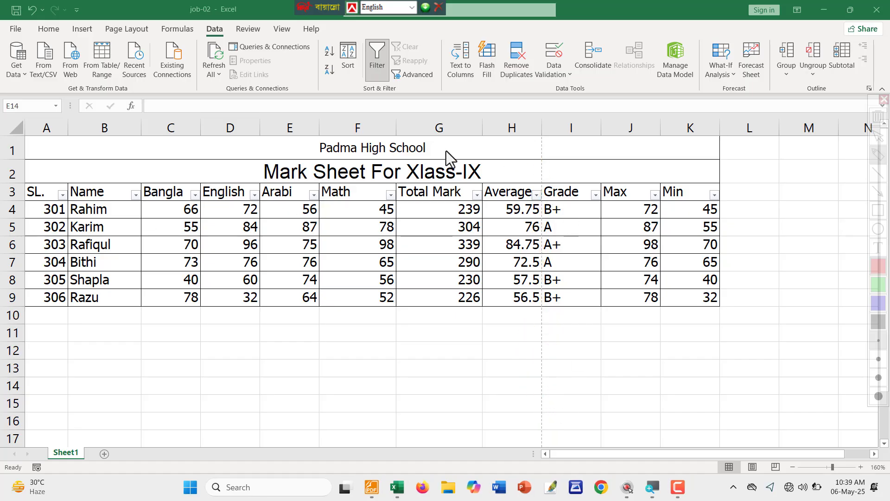
mouse_move(539, 133)
left_mouse_down()
mouse_move(558, 394)
mouse_move(390, 435)
left_mouse_up()
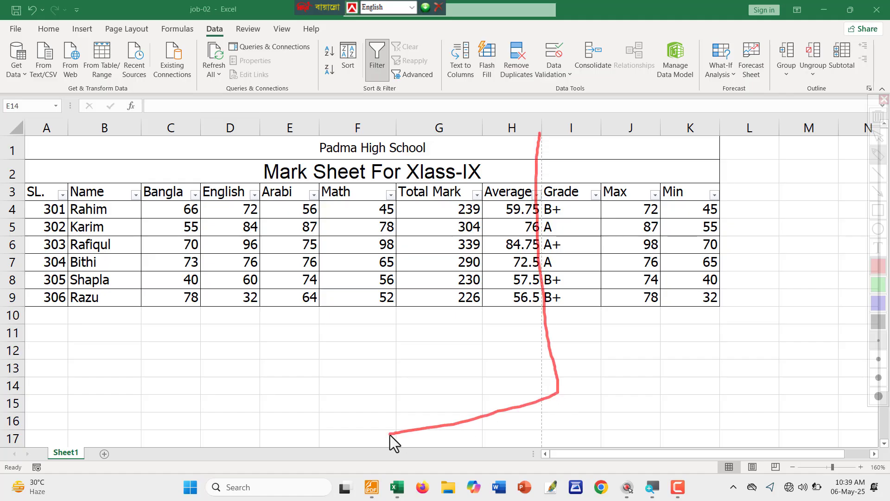
mouse_move(544, 149)
left_mouse_down()
mouse_move(549, 308)
mouse_move(744, 335)
left_mouse_up()
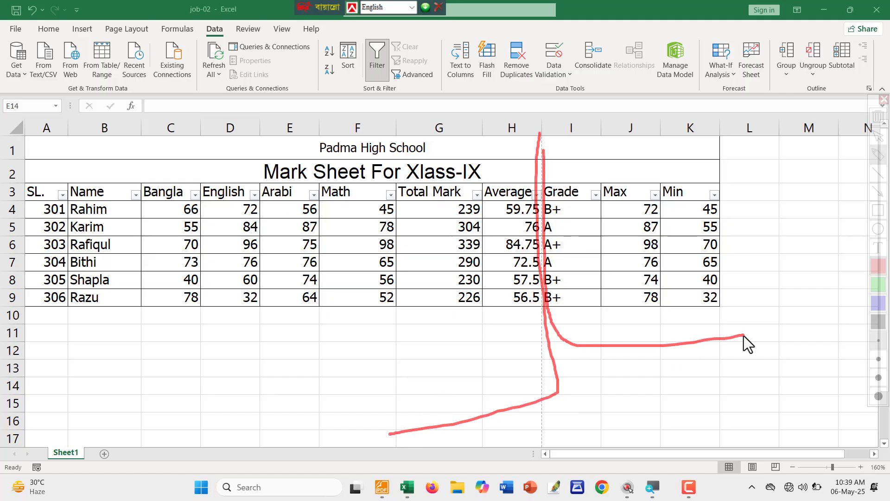
mouse_move(646, 246)
left_mouse_down()
mouse_move(647, 297)
mouse_move(713, 319)
left_mouse_up()
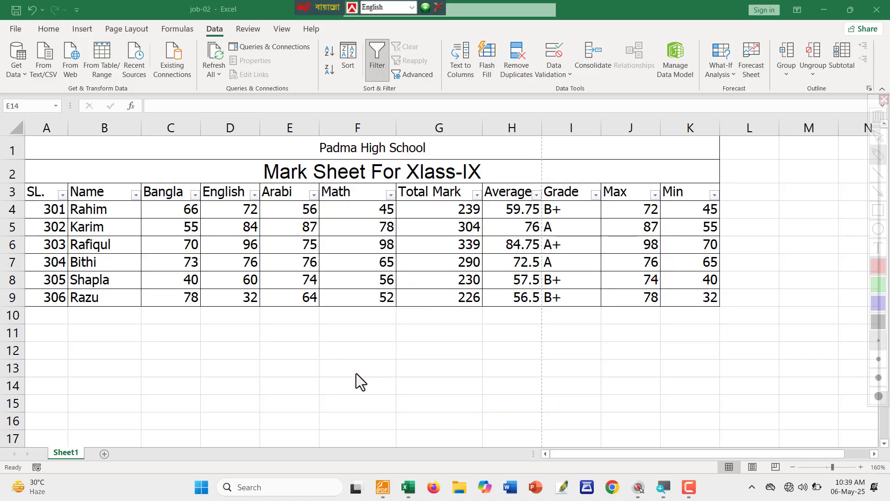
scroll(326, 379, "down", 3, "ctrl")
scroll(327, 379, "down", 4)
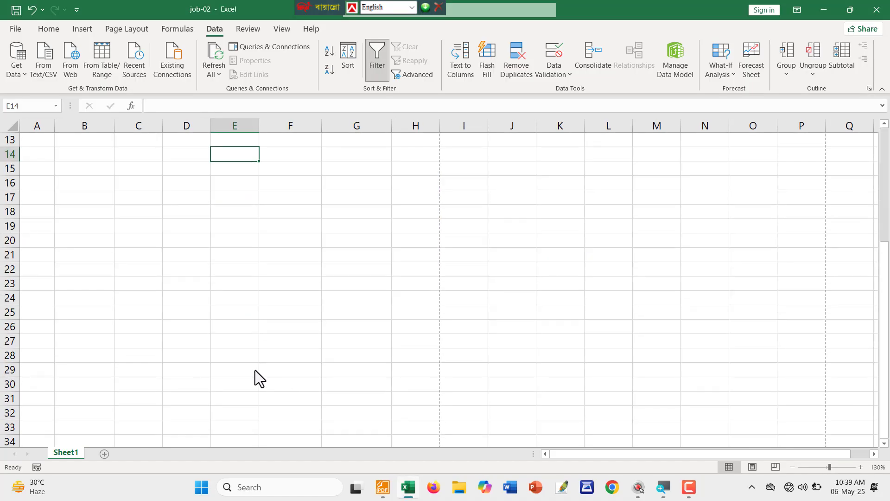
scroll(156, 320, "up", 2)
scroll(156, 320, "down", 2)
scroll(155, 320, "down", 7)
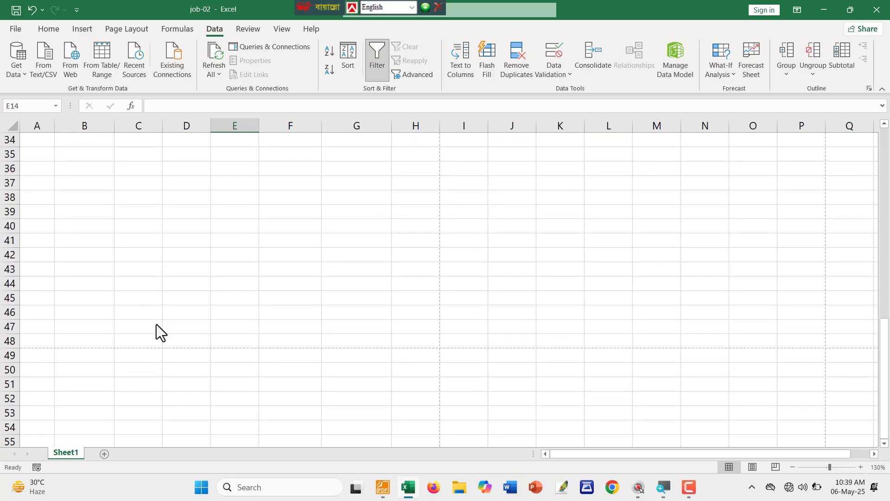
key("ctrl+alt+g")
left_click_drag(83, 319, 386, 367)
key("ctrl+alt+g")
scroll(330, 333, "up", 11)
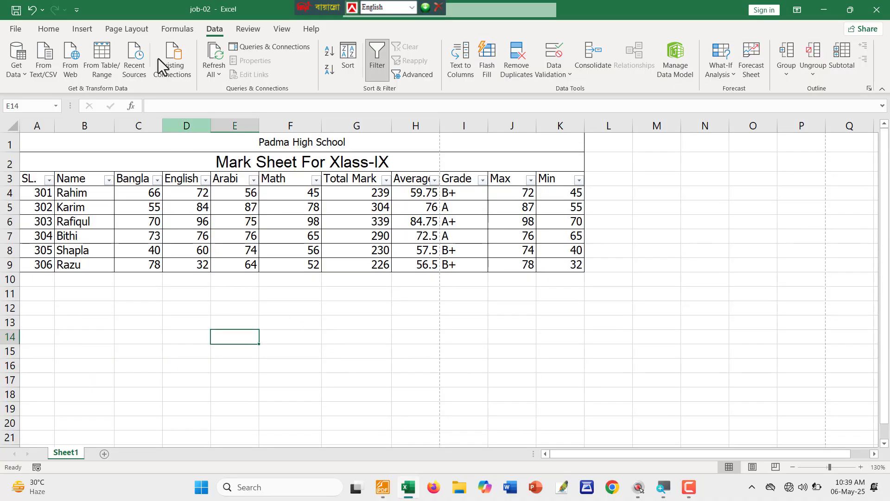
left_click(50, 30)
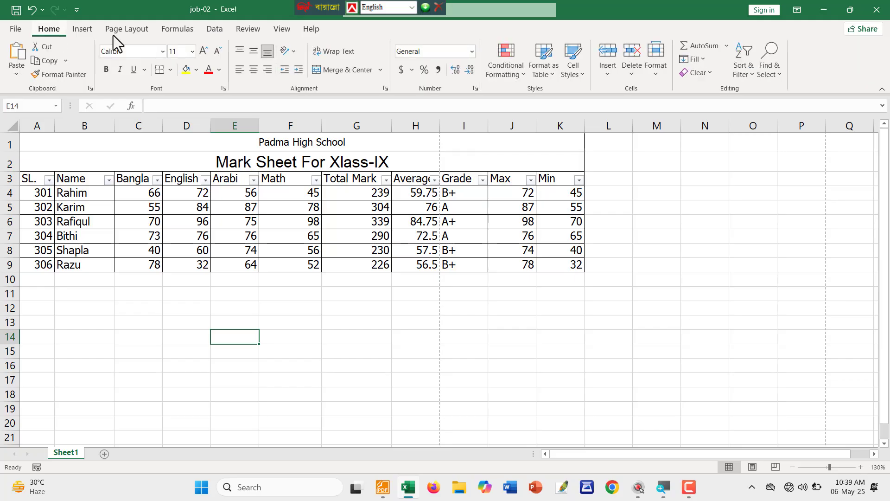
Lower the Page Layout Scale to Fit from 100% to 75%, then go to File.
left_click(210, 30)
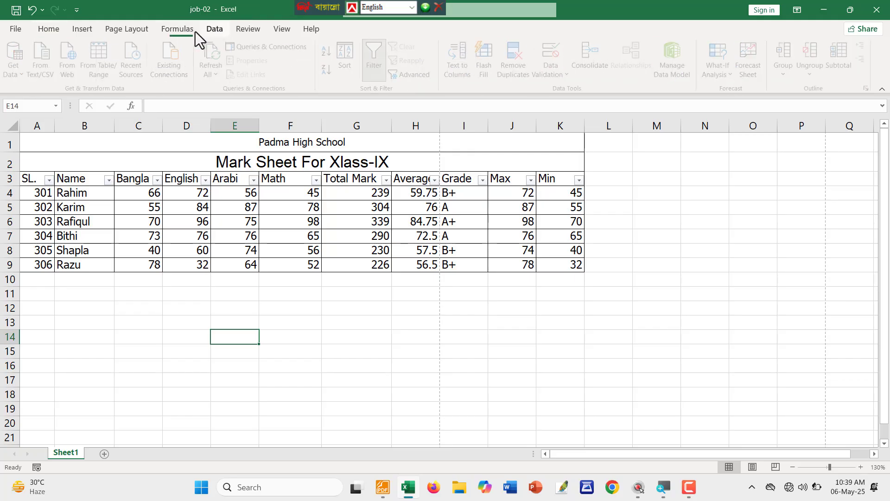
left_click(130, 31)
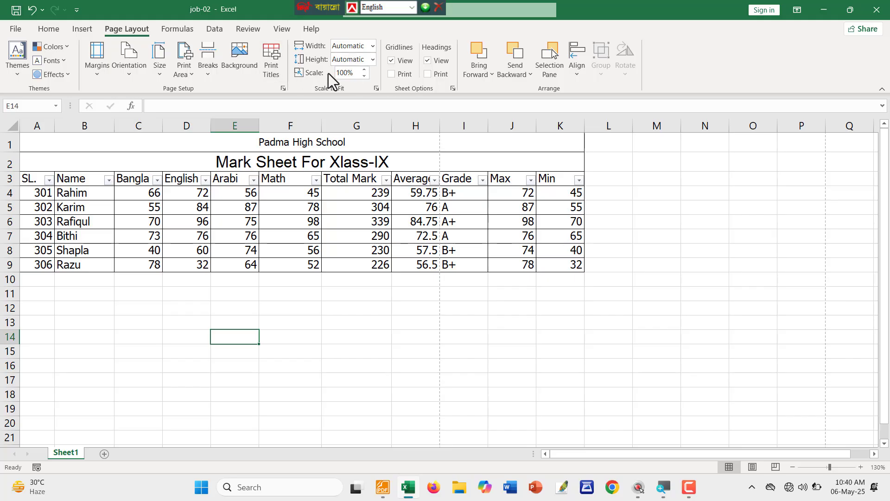
left_click(432, 143)
left_click(441, 152)
left_click(435, 147)
left_click(436, 142)
left_click(364, 75)
left_click(364, 76)
left_click(365, 75)
left_click(365, 75)
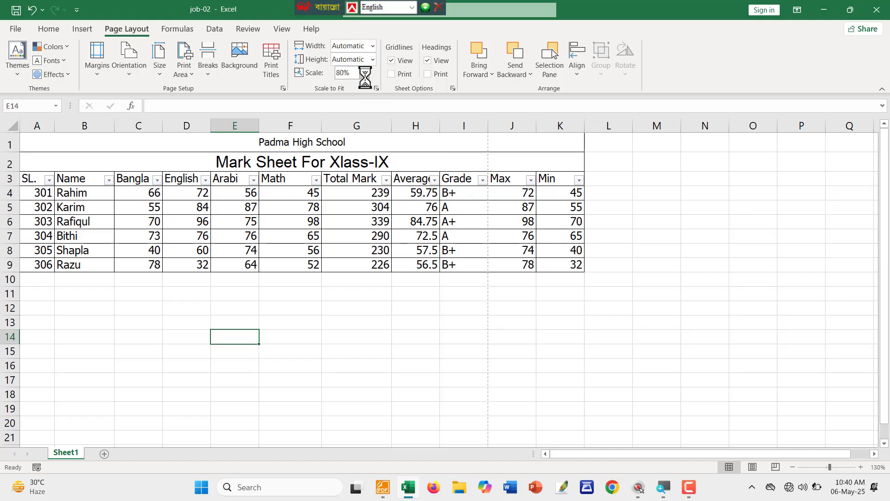
left_click(365, 75)
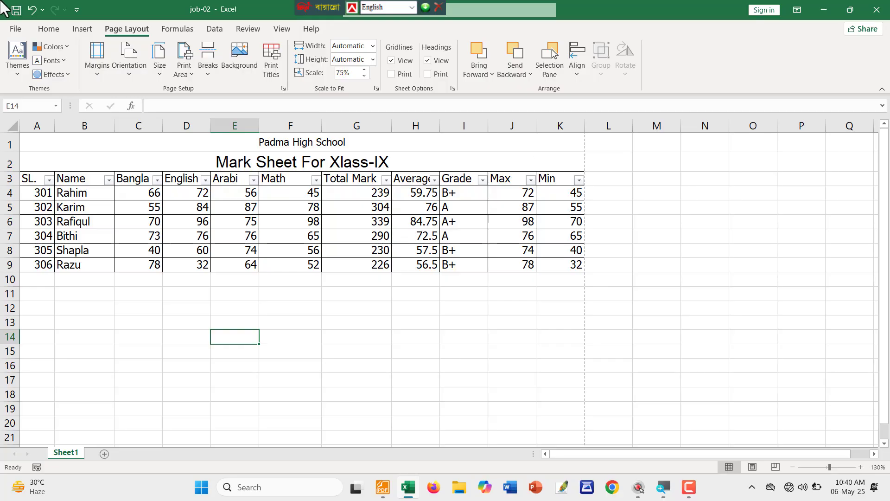
left_click(9, 27)
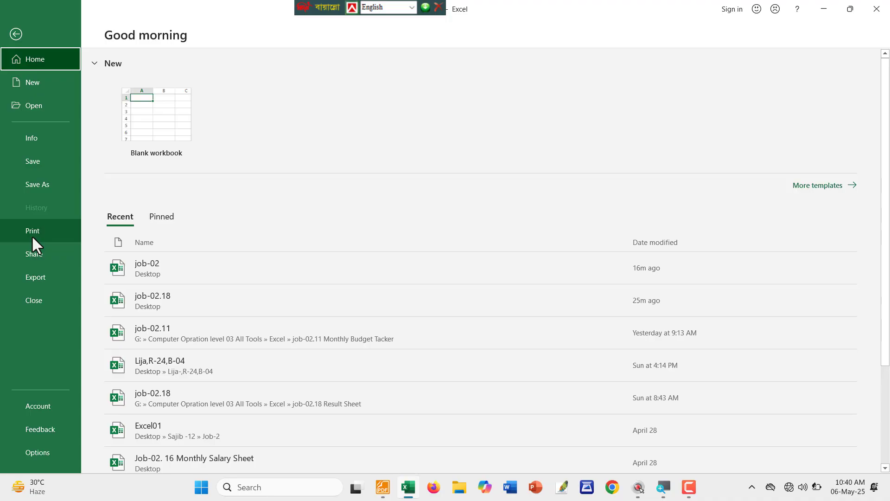
Print-preview the one-page mark sheet zoomed to page, mark it in red, and go back.
left_click(31, 235)
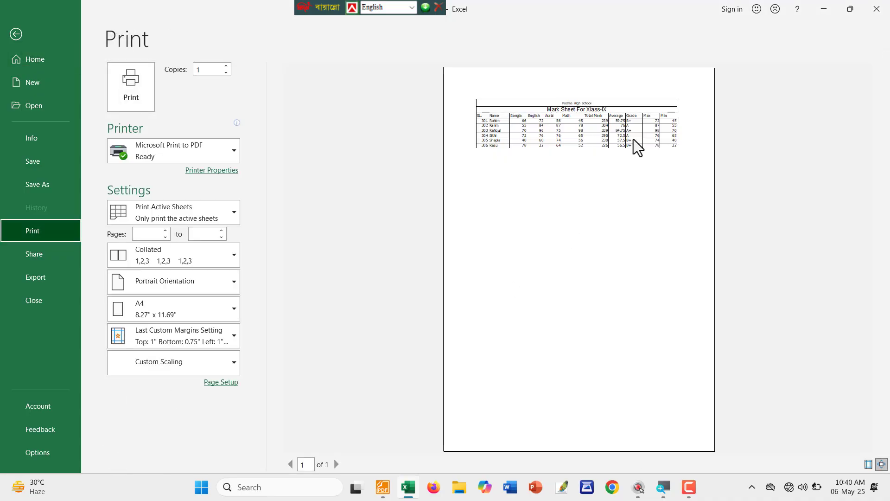
left_click(638, 148)
key("ctrl+alt+g")
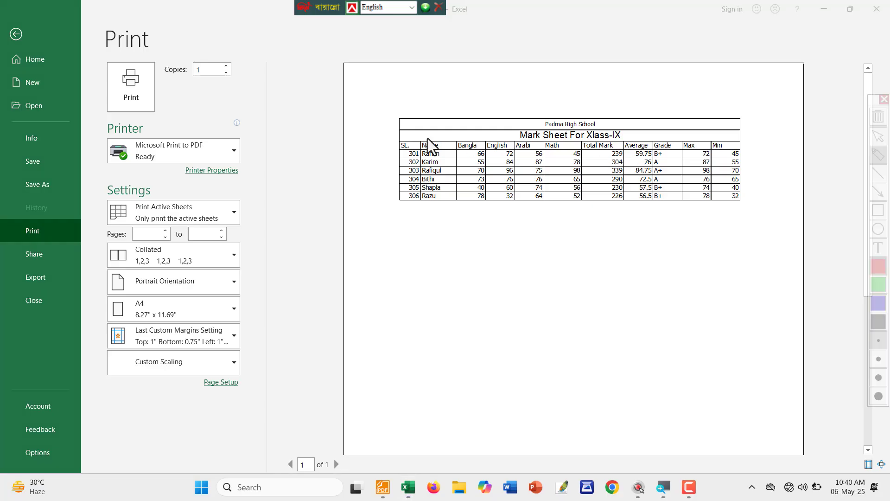
mouse_move(382, 92)
left_mouse_down()
mouse_move(719, 228)
mouse_move(767, 225)
left_mouse_up()
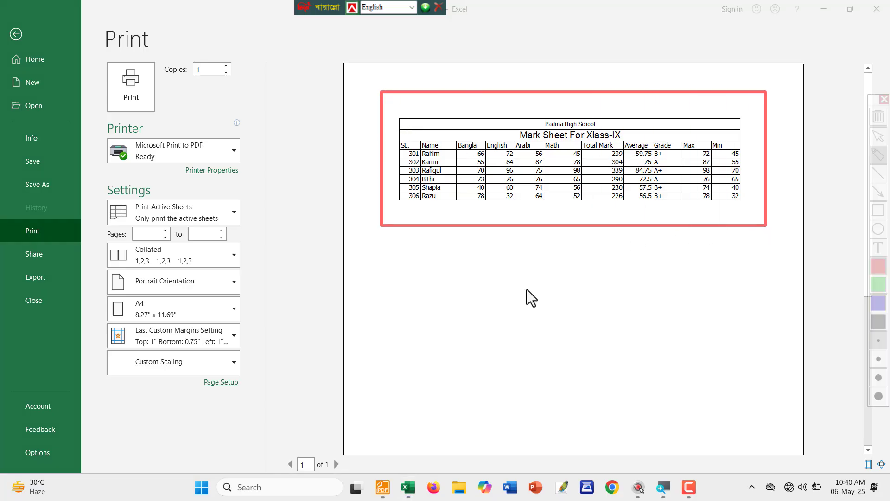
left_click_drag(516, 254, 649, 229)
left_click_drag(547, 259, 575, 300)
key("Escape")
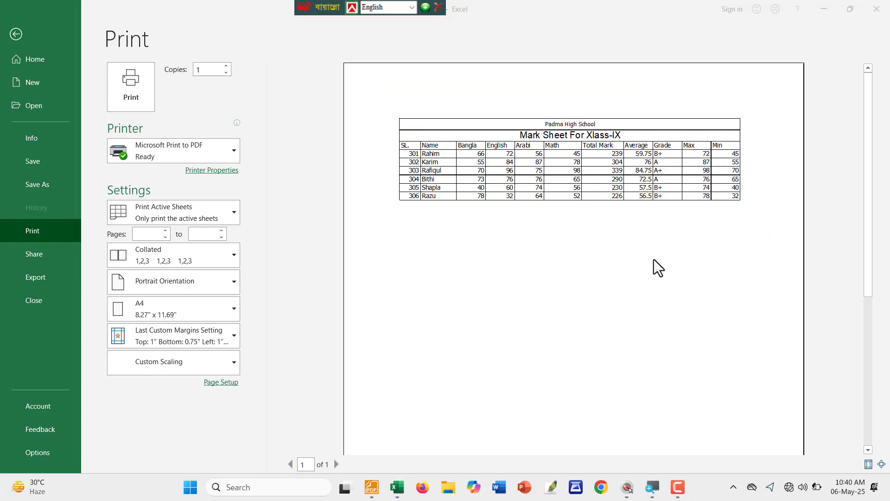
key("Escape")
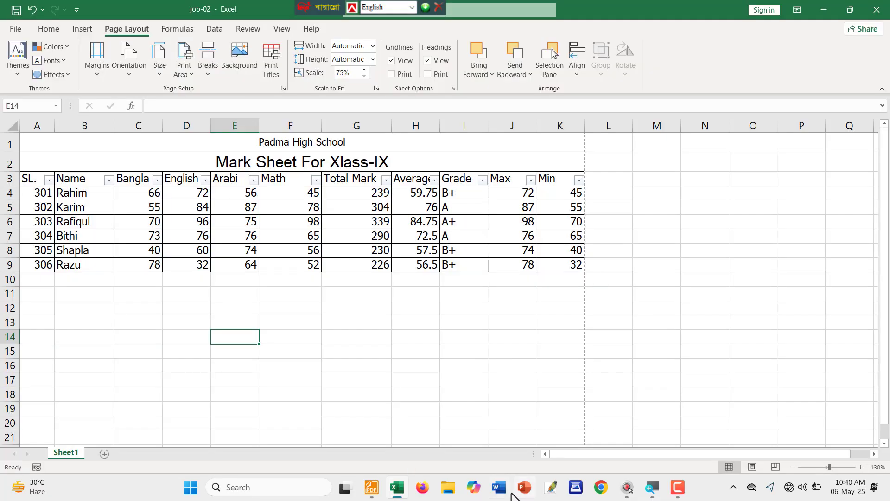
Underline instruction item 18 about saving in red in Foxit Reader.
left_click(372, 487)
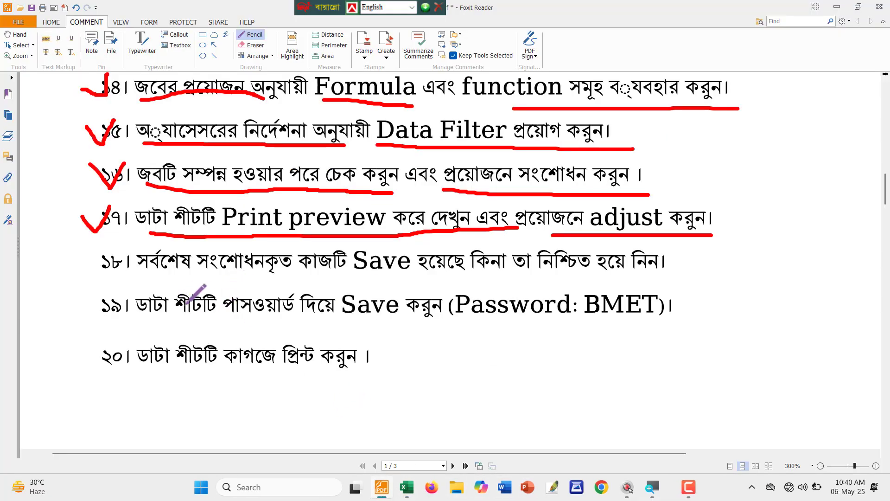
scroll(181, 259, "down", 1)
mouse_move(92, 218)
left_mouse_down()
mouse_move(350, 226)
mouse_move(696, 217)
left_mouse_up()
left_click(408, 487)
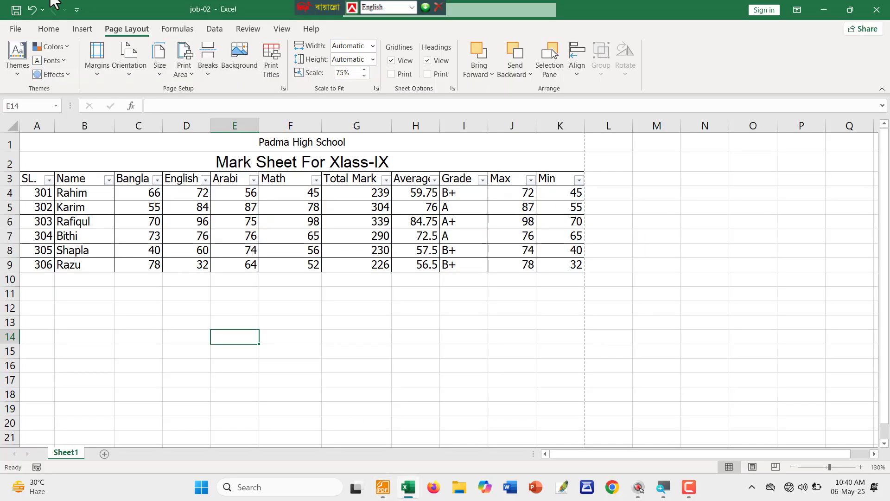
left_click(14, 29)
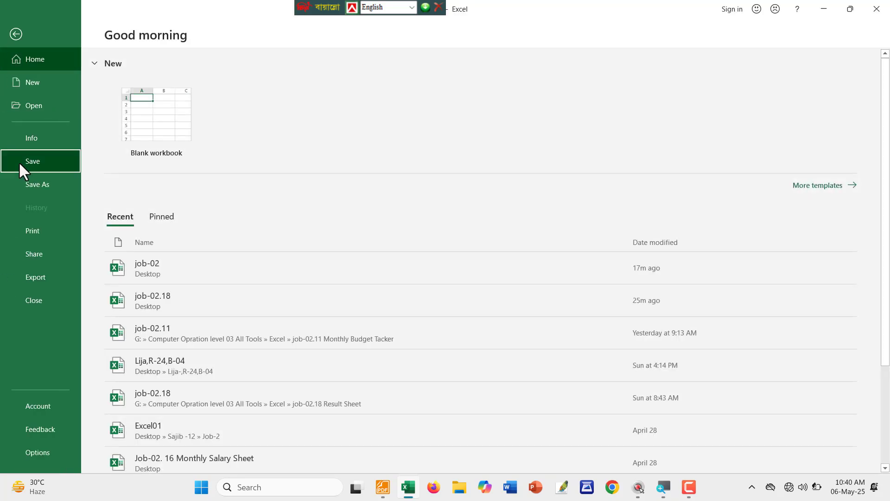
left_click(19, 162)
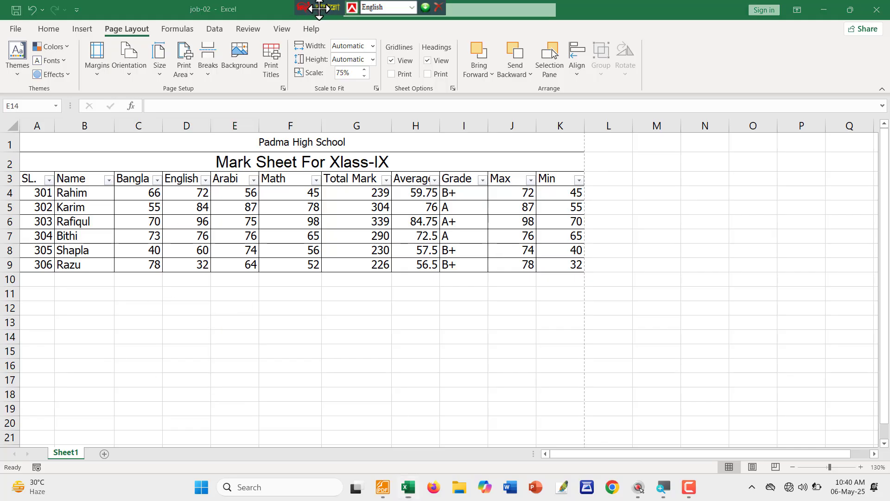
left_click_drag(321, 8, 589, 7)
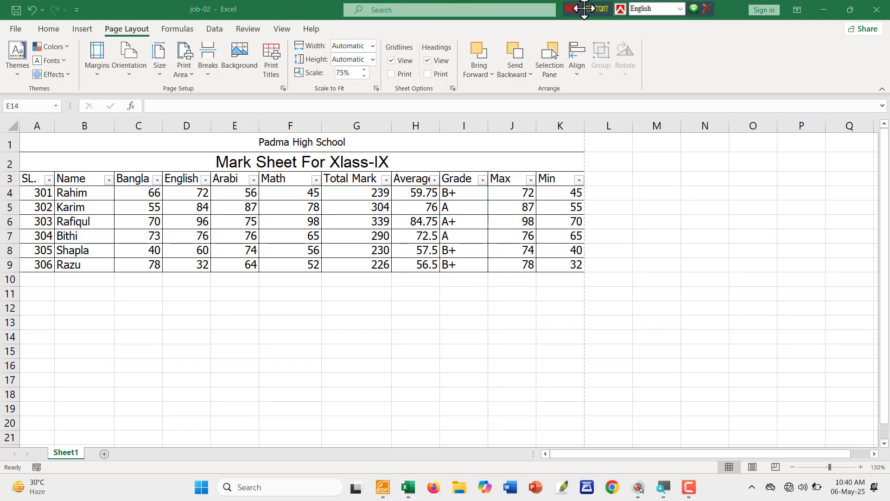
left_click(17, 26)
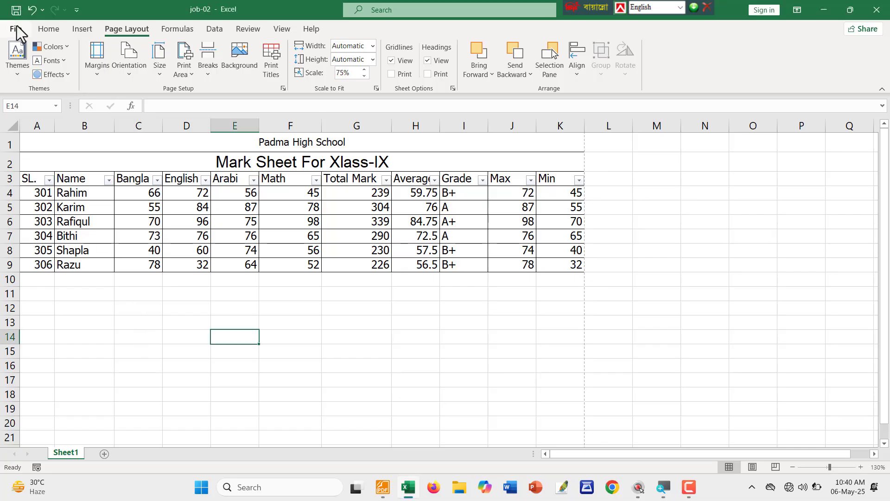
left_click(14, 33)
left_click(221, 327)
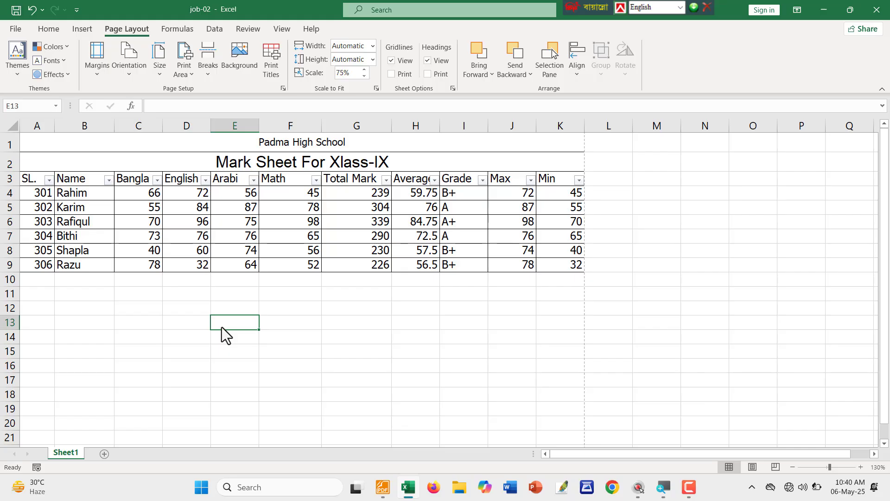
key("ctrl+p")
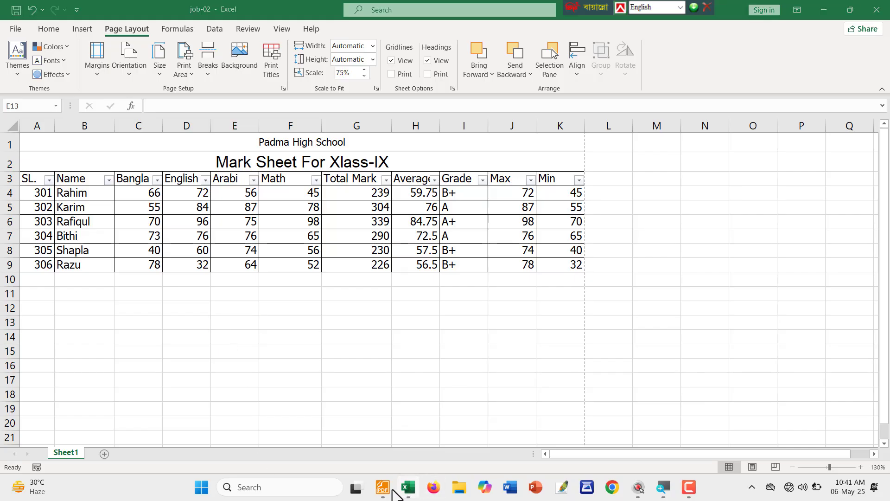
left_click(382, 486)
Mark item 19 with a red tick, underline and circled password, then return to Excel.
scroll(139, 250, "down", 1)
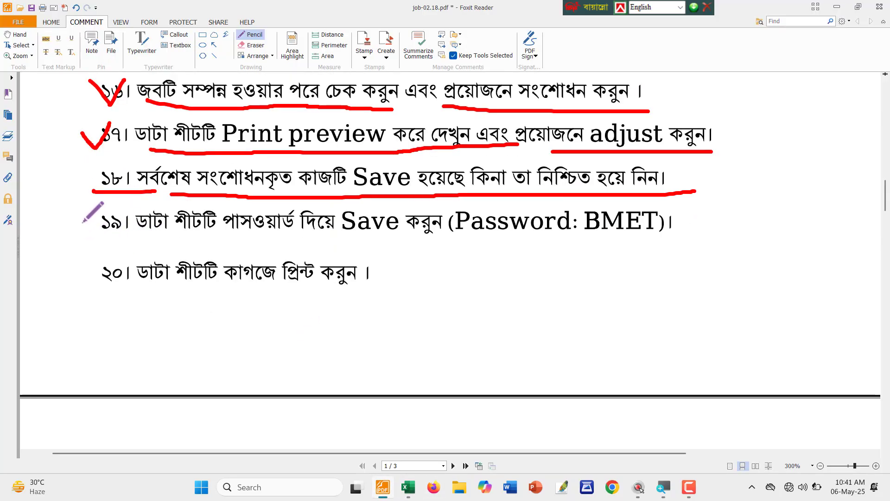
mouse_move(76, 215)
left_mouse_down()
mouse_move(269, 238)
mouse_move(691, 239)
mouse_move(693, 204)
mouse_move(582, 197)
mouse_move(656, 248)
mouse_move(660, 198)
mouse_move(646, 198)
left_mouse_up()
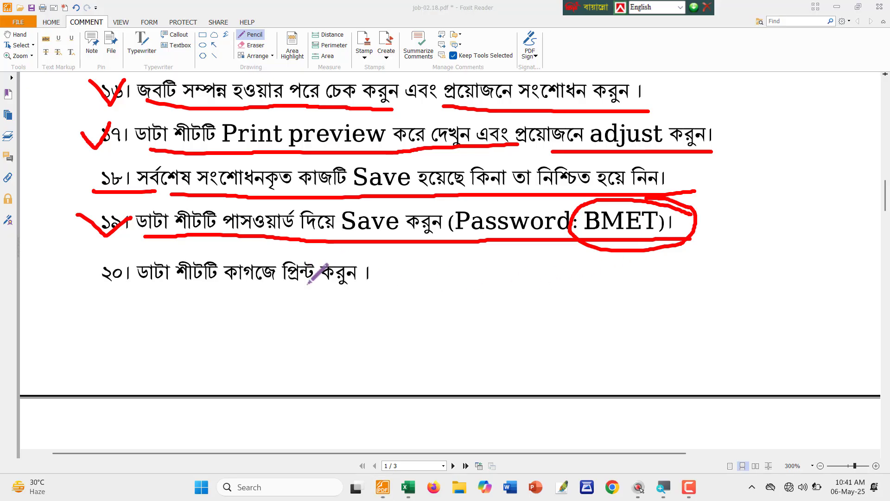
left_click(408, 488)
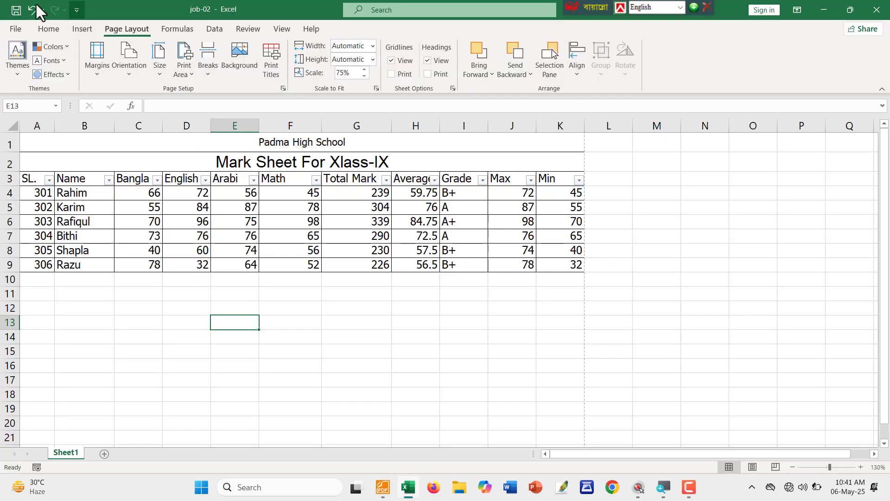
Bring up Protect Workbook's Encrypt with Password dialog from File > Info and focus its Password box.
left_click(19, 40)
left_click(18, 32)
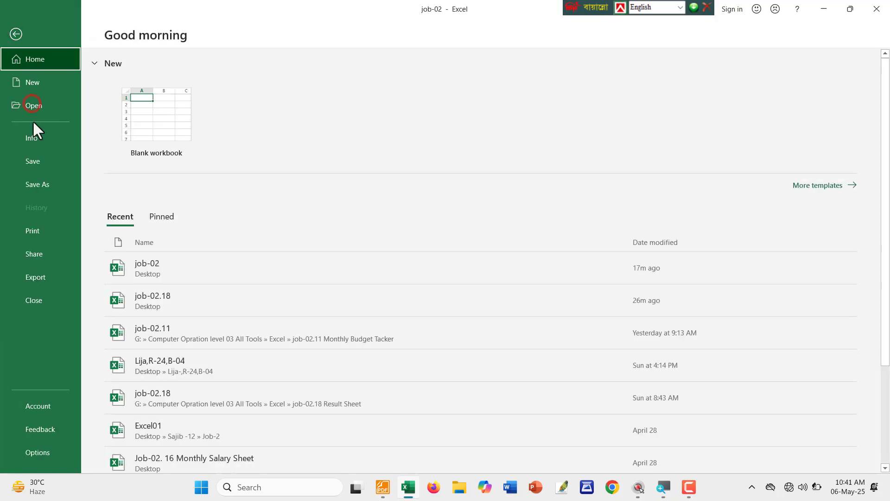
left_click(32, 139)
left_click(139, 153)
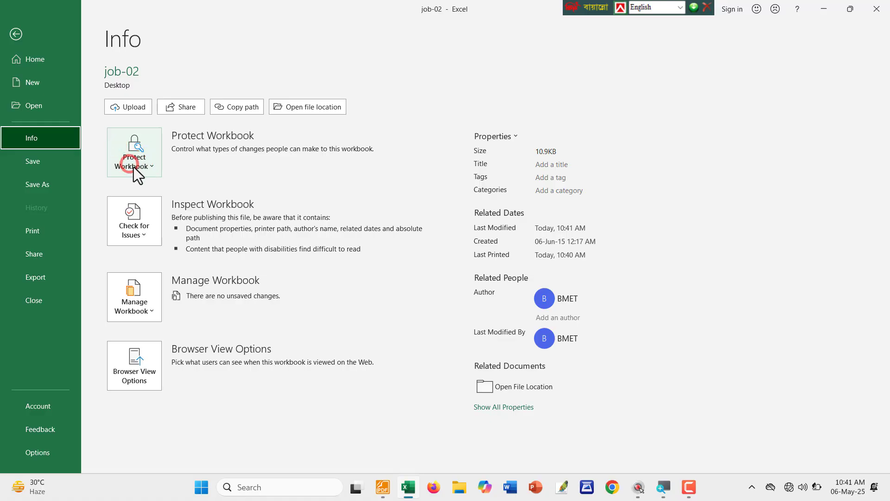
left_click(144, 169)
left_click(161, 227)
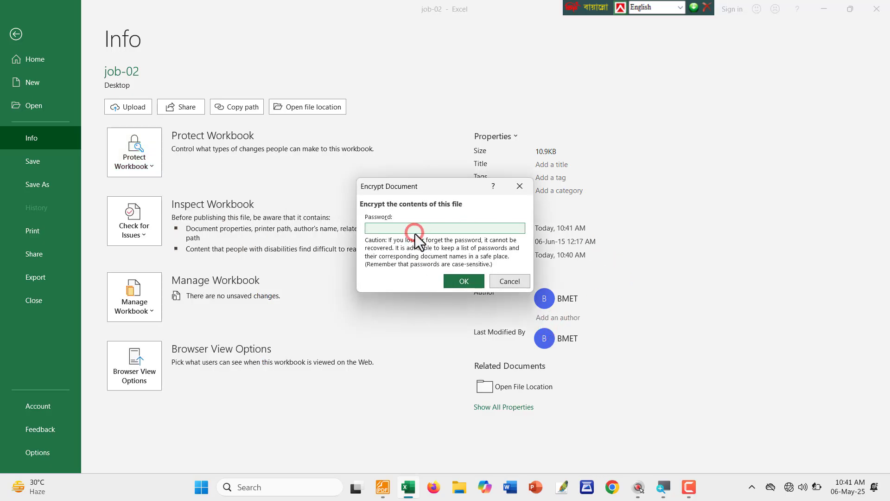
left_click(436, 224)
left_click(249, 487)
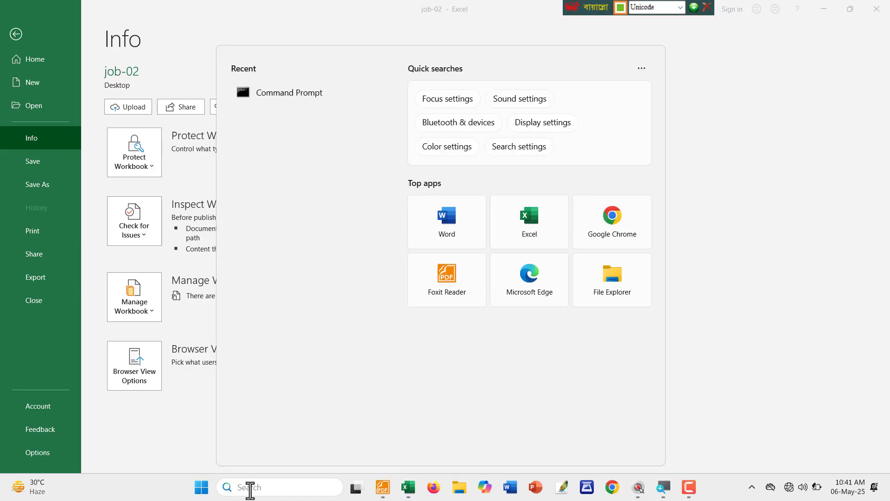
type("নৃম")
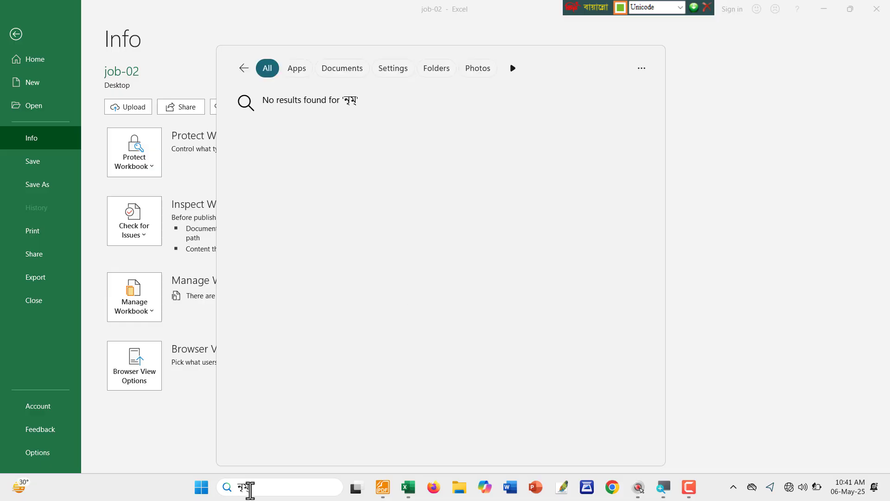
key("BackSpace")
key("BackSpace")
key("BackSpace")
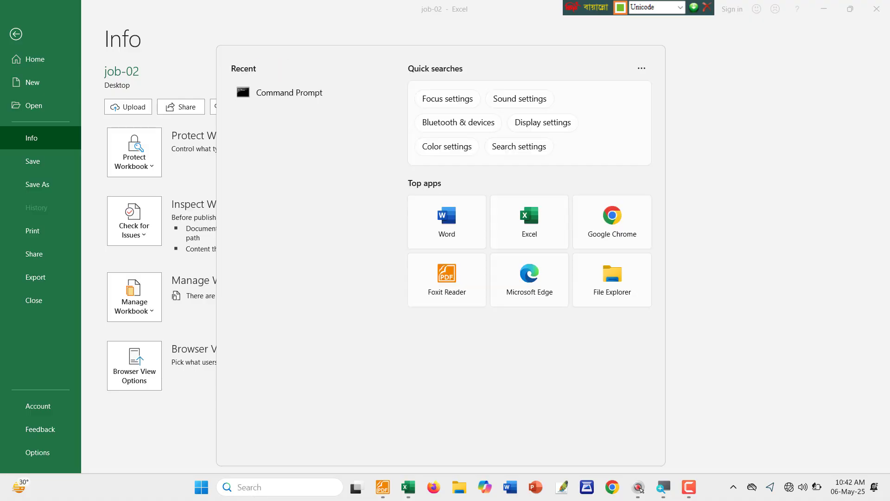
left_click(114, 492)
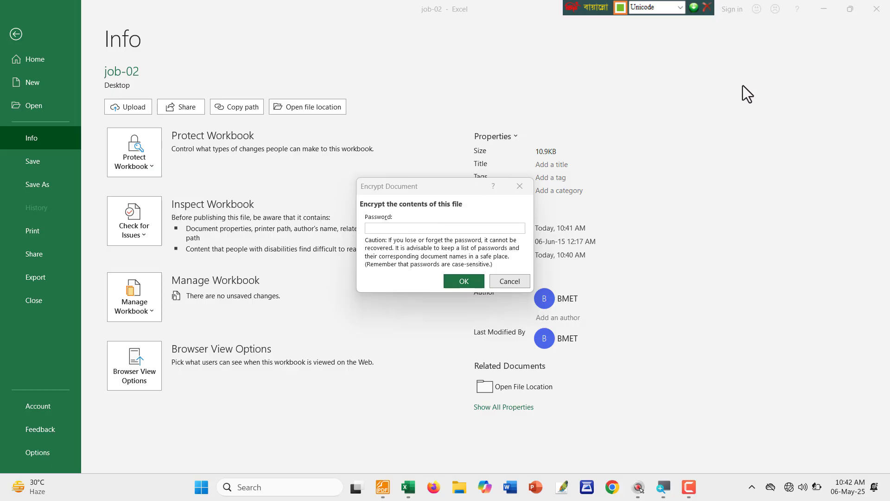
Switch the keyboard layout from Bijoy Classic to English.
left_click(680, 7)
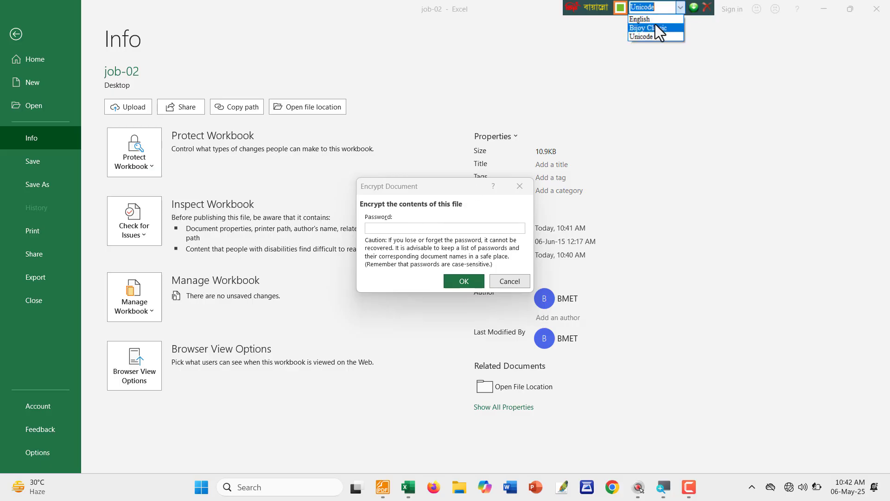
left_click(652, 28)
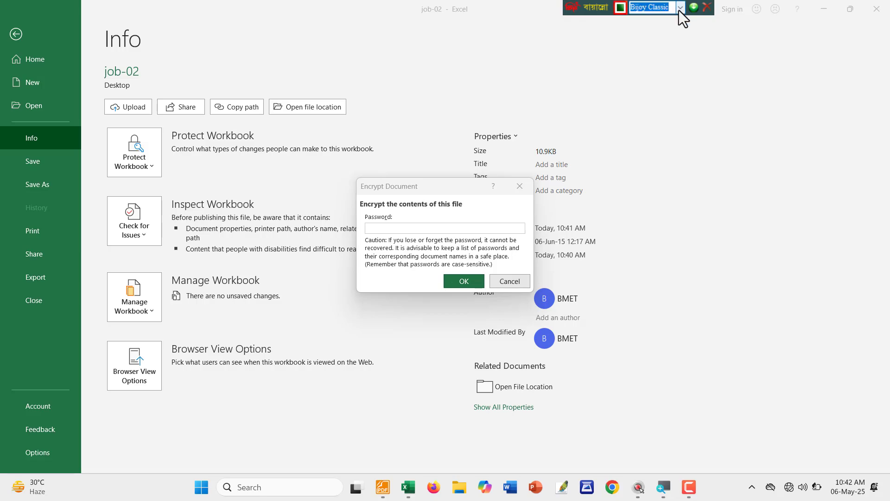
left_click(680, 8)
left_click(656, 20)
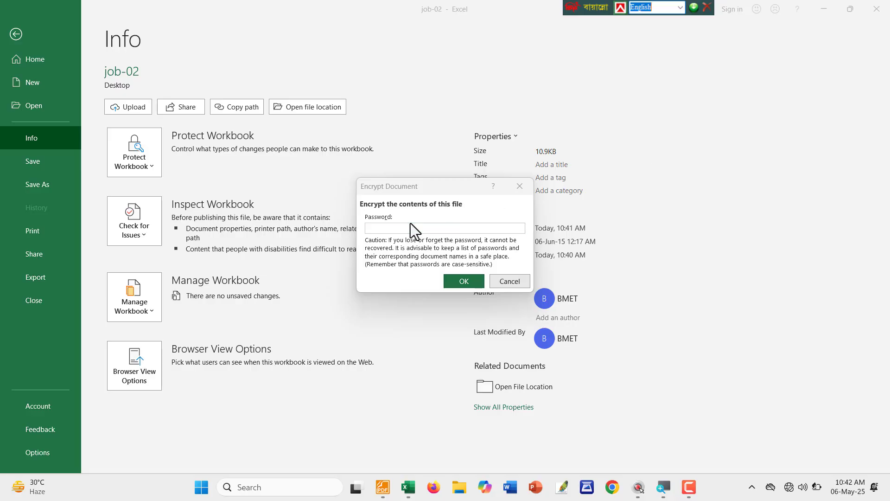
Enter and confirm the workbook password, then save the encrypted job-02 workbook.
left_click(400, 228)
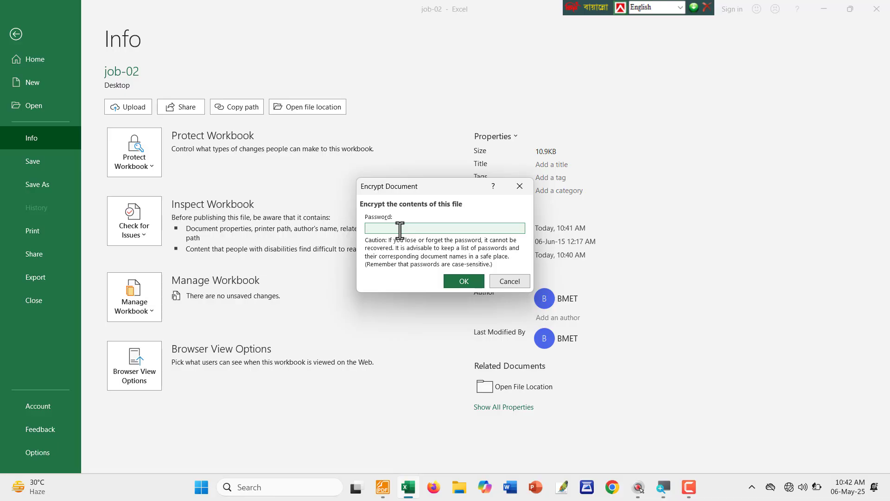
type("1")
left_click(464, 280)
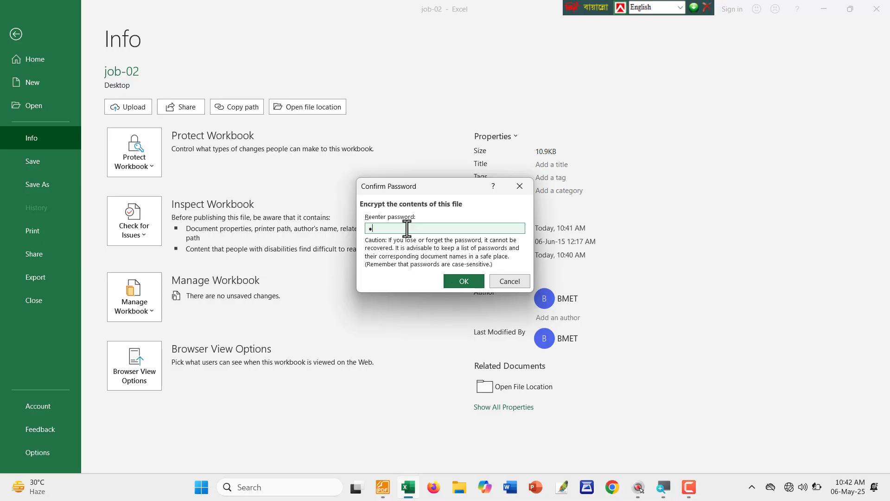
type("1234")
left_click(465, 282)
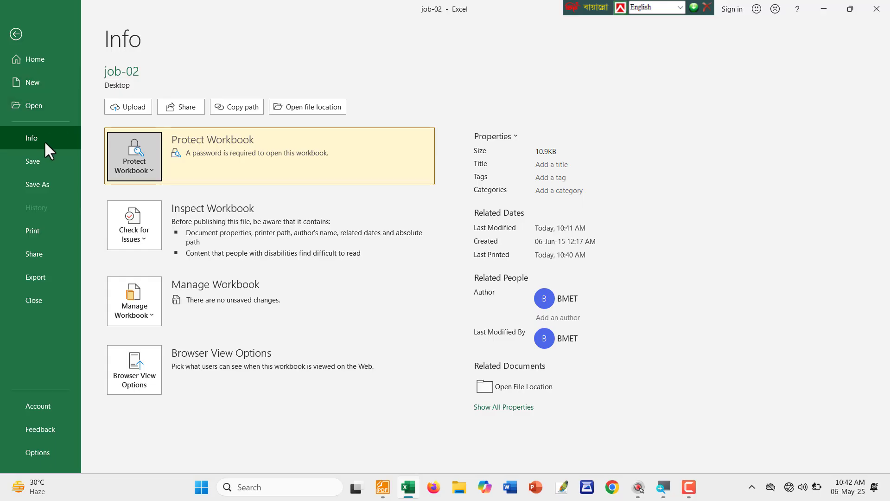
left_click(40, 163)
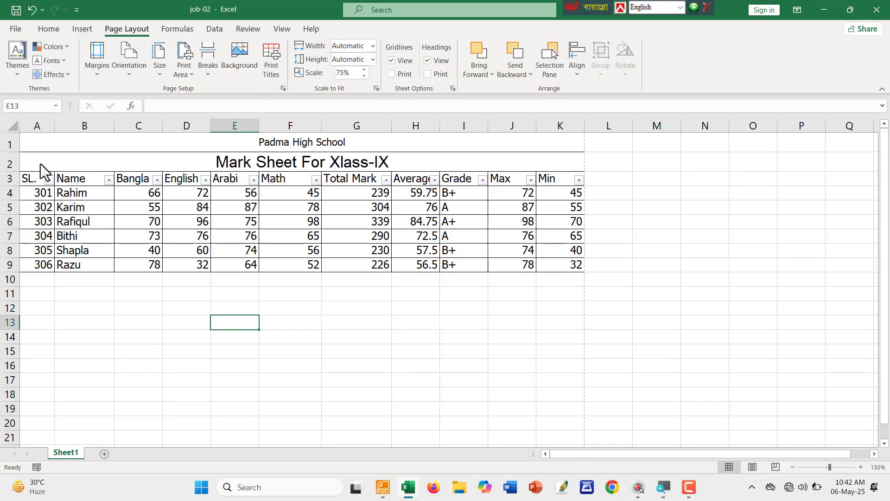
Back in the Foxit task sheet, mark instruction 20 with a red pencil stroke.
left_click(382, 478)
scroll(278, 231, "down", 1)
mouse_move(140, 227)
left_mouse_down()
mouse_move(370, 228)
mouse_move(185, 181)
mouse_move(168, 234)
mouse_move(399, 211)
left_mouse_up()
scroll(272, 276, "down", 2)
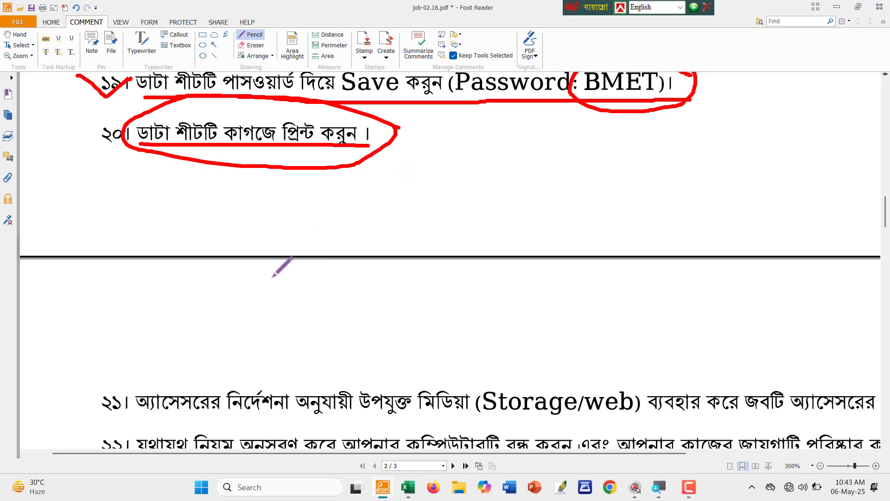
scroll(273, 272, "down", 4)
scroll(359, 237, "down", 1, "ctrl")
scroll(250, 191, "down", 1)
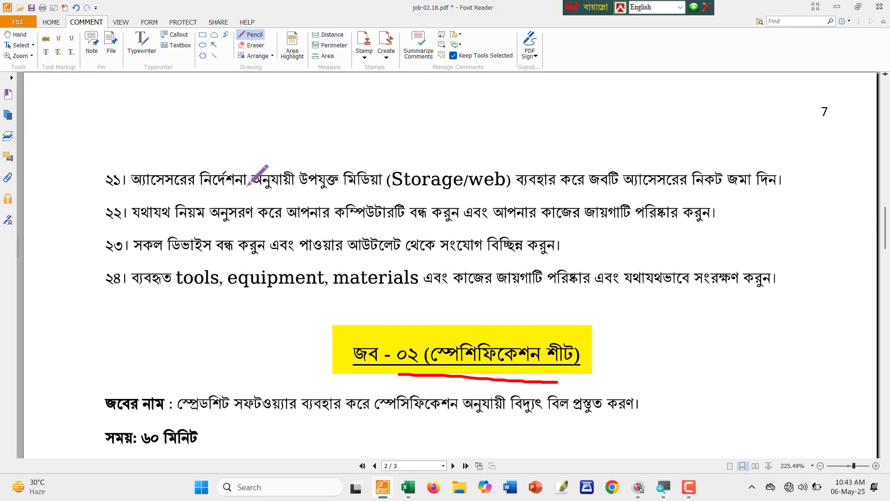
scroll(249, 185, "up", 1, "ctrl")
Underline instruction 21 in red and draw two red arrows pointing at it.
left_click_drag(123, 192, 367, 192)
mouse_move(435, 196)
left_mouse_down()
mouse_move(868, 184)
mouse_move(862, 136)
left_mouse_up()
left_click_drag(768, 100, 764, 152)
mouse_move(754, 120)
left_mouse_down()
mouse_move(762, 156)
mouse_move(784, 133)
left_mouse_up()
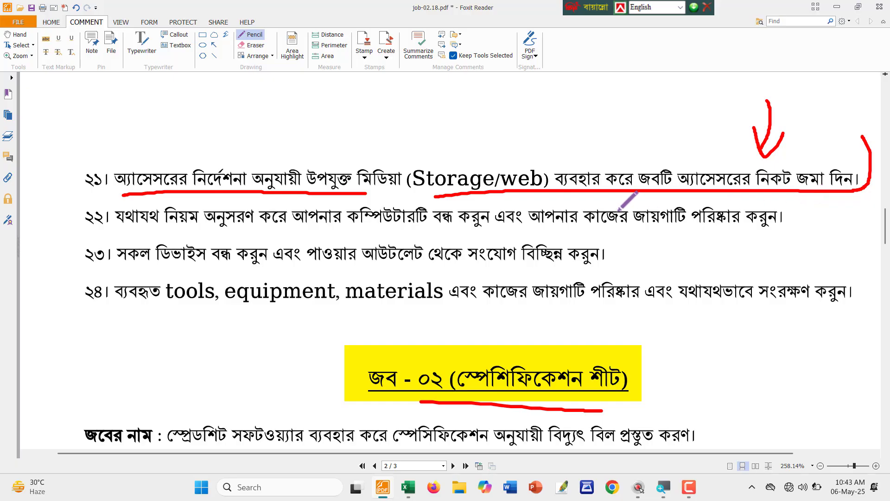
mouse_move(330, 82)
left_mouse_down()
mouse_move(348, 144)
mouse_move(359, 141)
left_mouse_up()
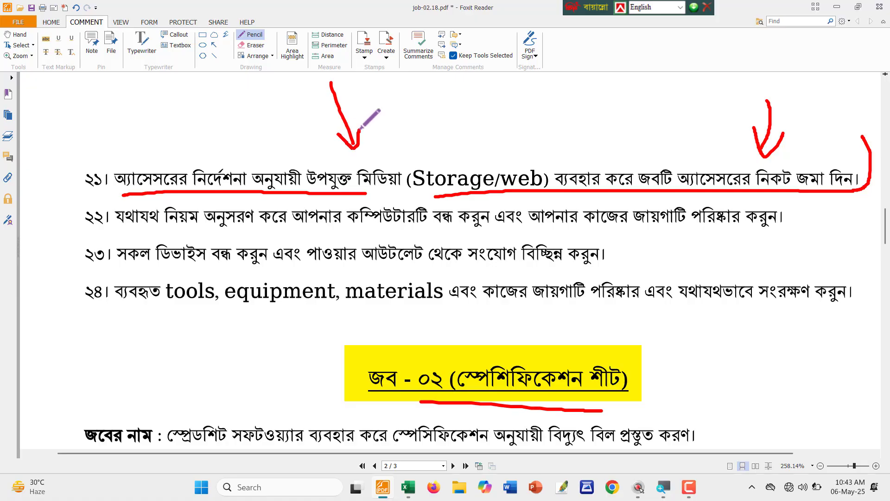
scroll(357, 149, "down", 1)
scroll(357, 149, "down", 1)
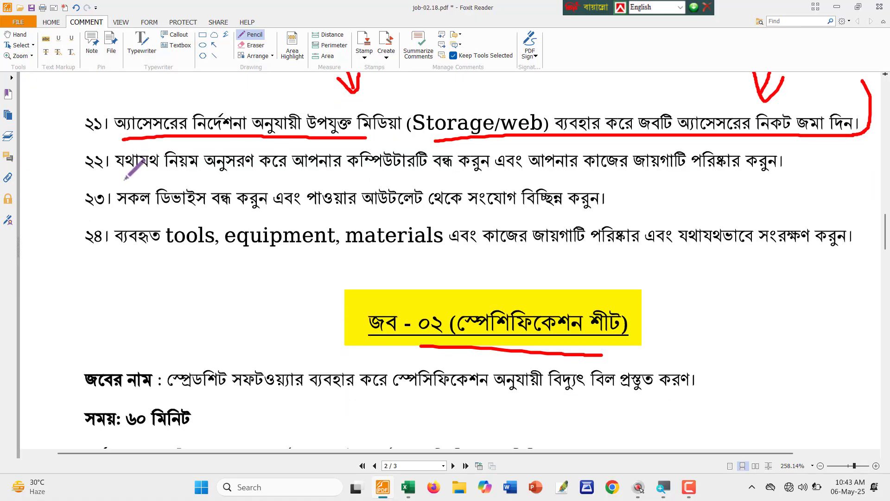